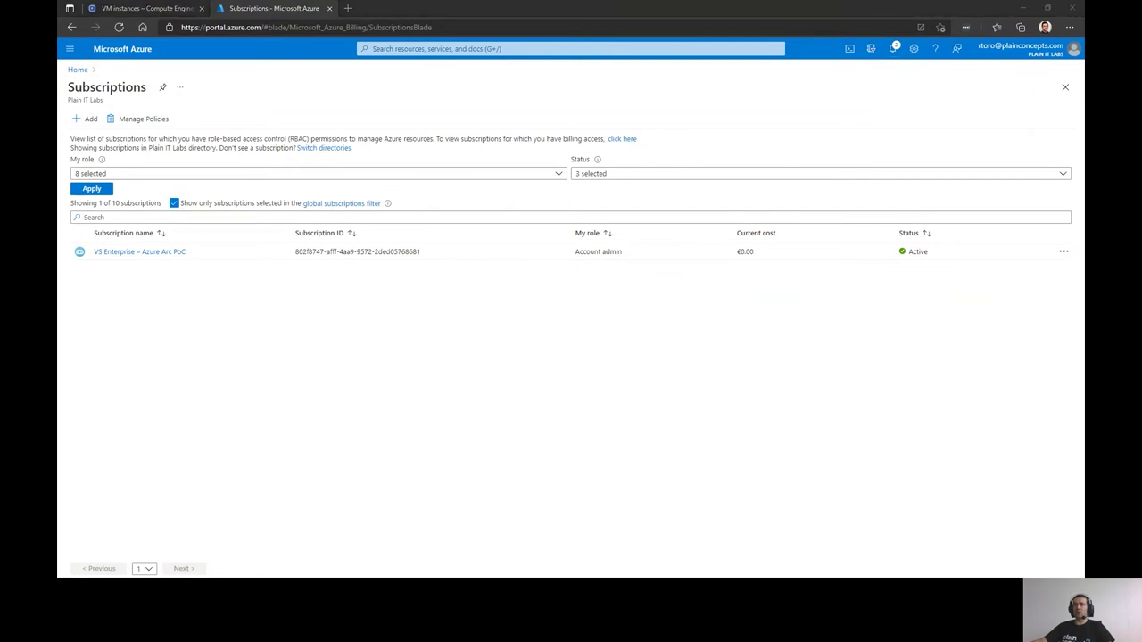
# Look at the remote server's desktop and the virtual machine instances in Google Cloud
pyautogui.hotkey('alt', 'Tab')
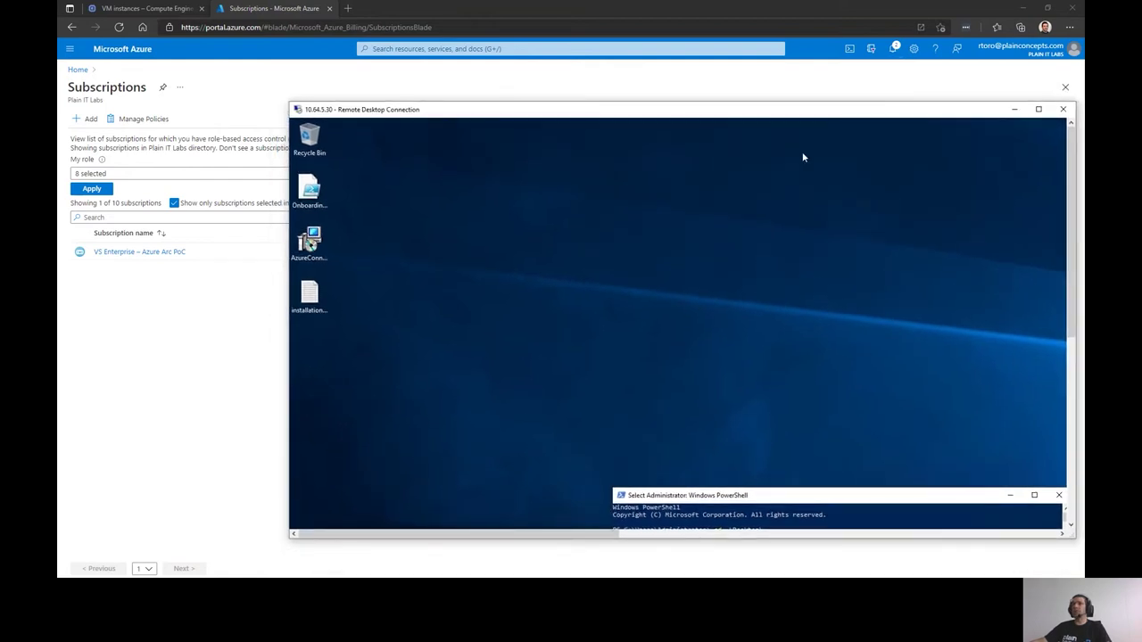
pyautogui.hotkey('alt', 'Tab')
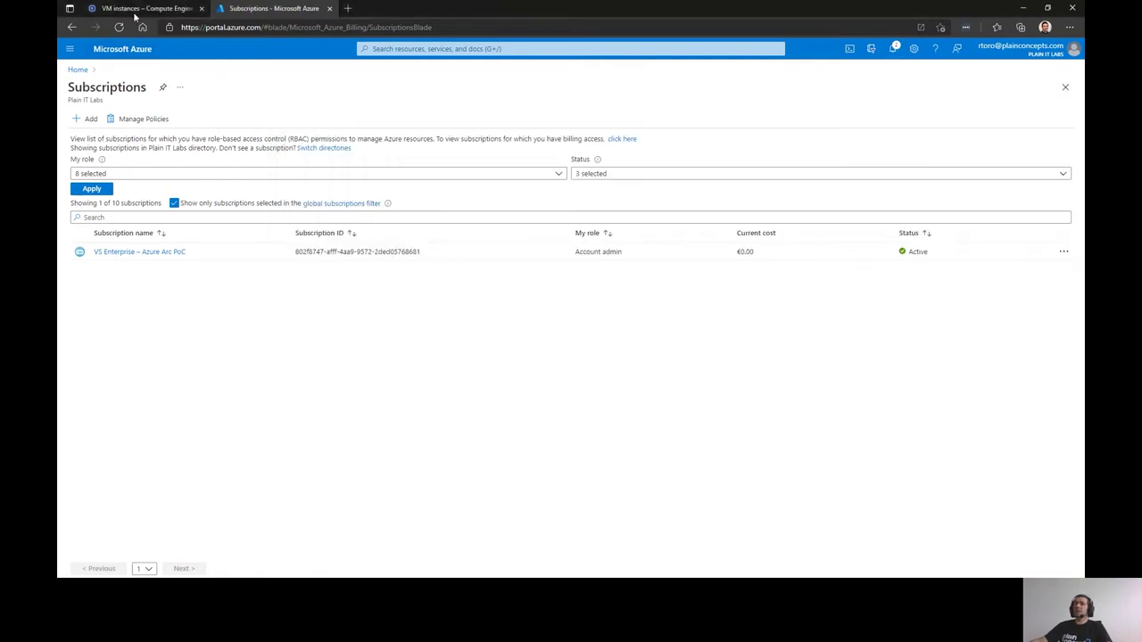
pyautogui.click(137, 11)
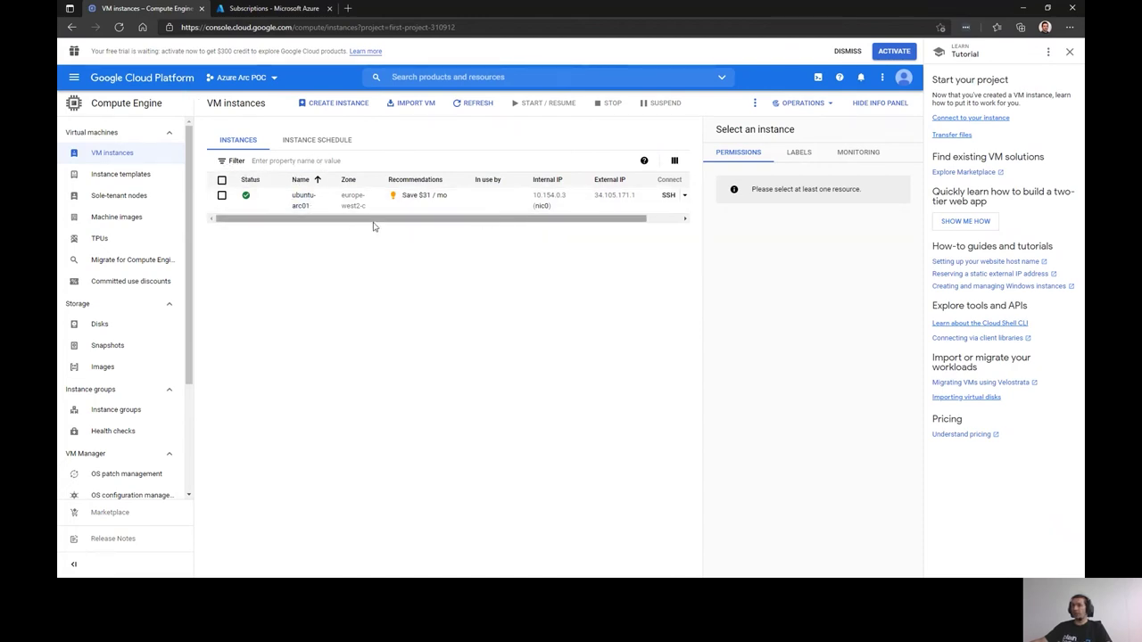
# Return to the Azure portal and open the resource groups of the VS Enterprise – Azure Arc PoC subscription
pyautogui.click(284, 10)
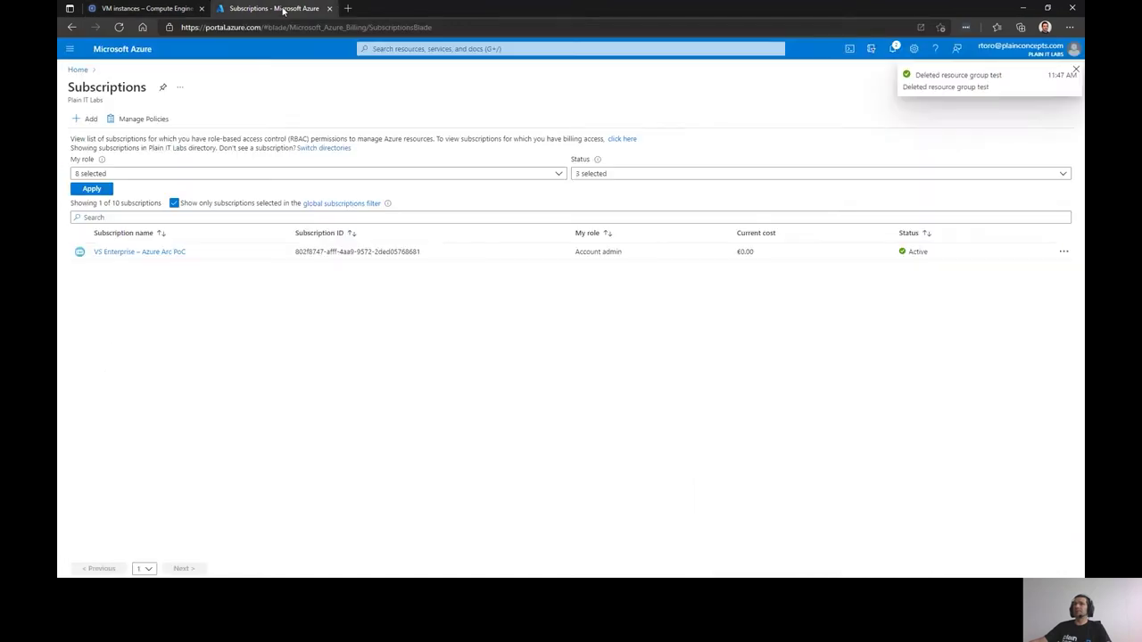
pyautogui.click(140, 253)
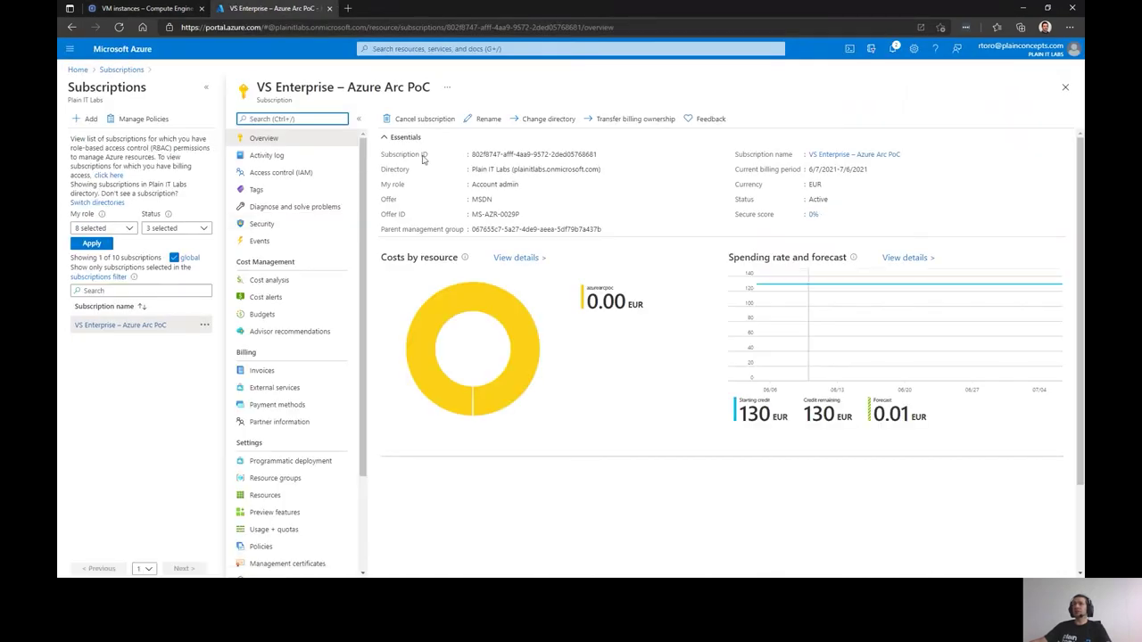
pyautogui.click(284, 478)
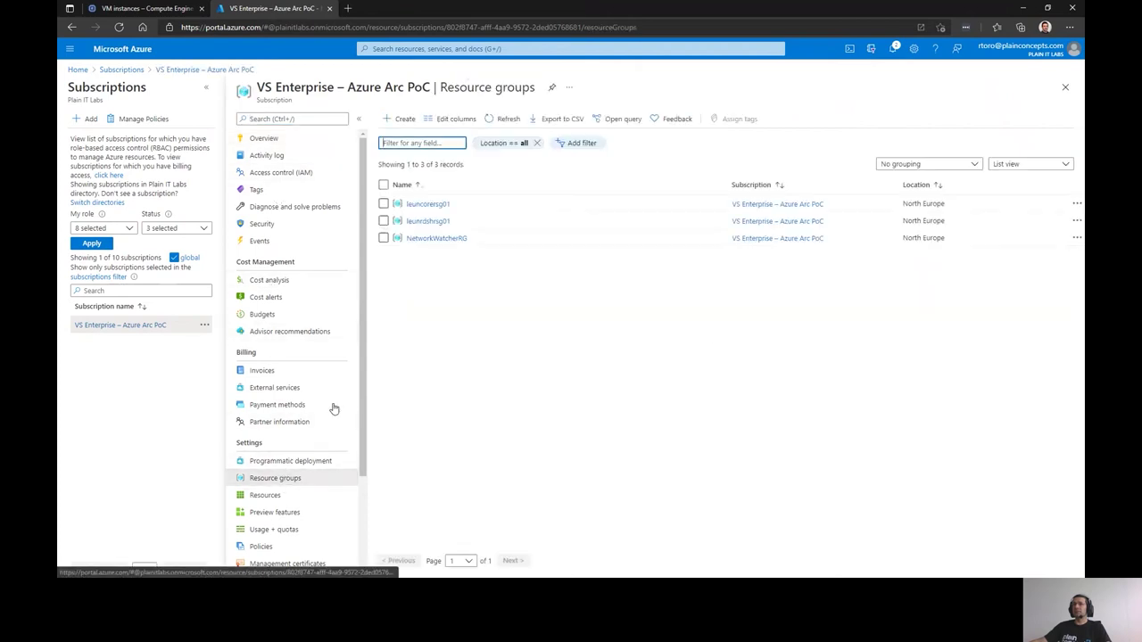
# Create a resource group named "test" in the (Europe) North Europe region
pyautogui.click(400, 119)
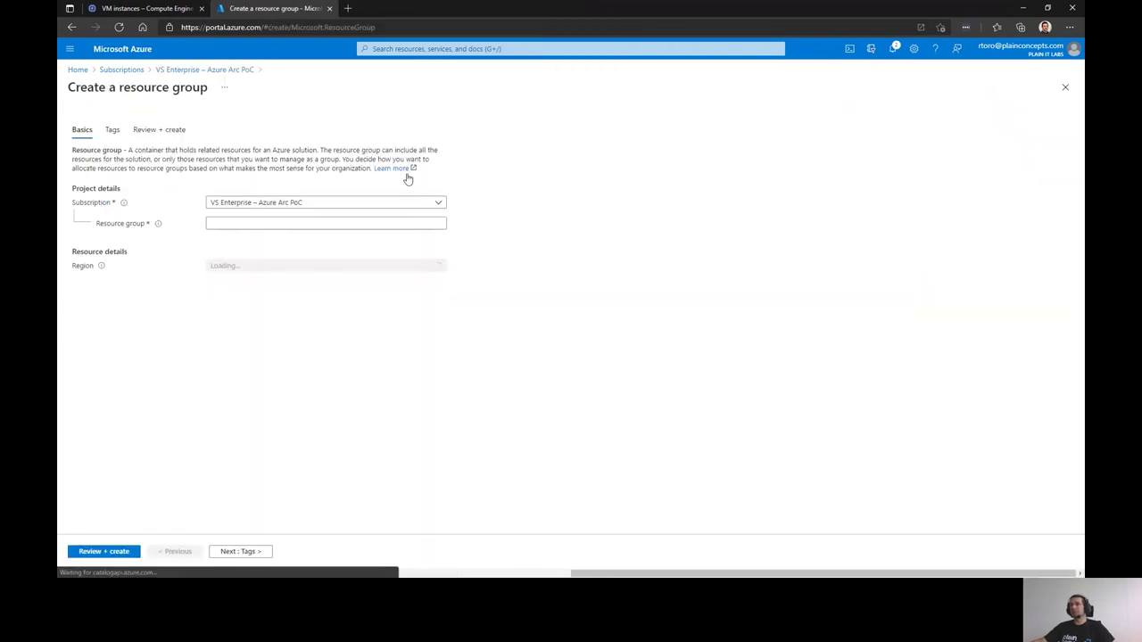
pyautogui.click(311, 225)
pyautogui.write('test')
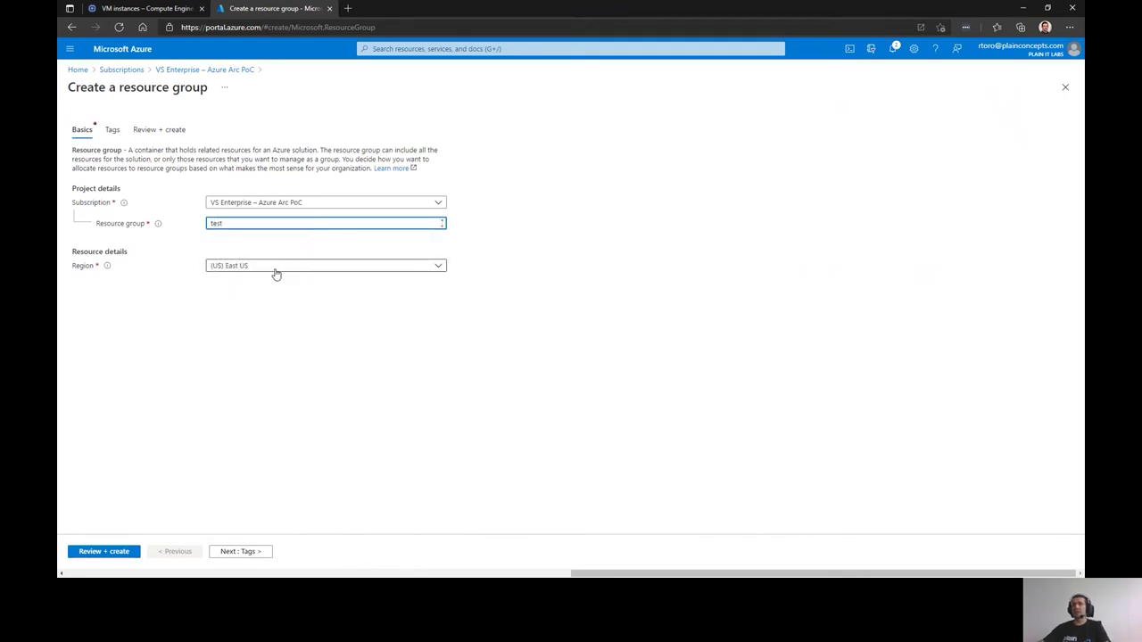
pyautogui.click(275, 268)
pyautogui.write('nort')
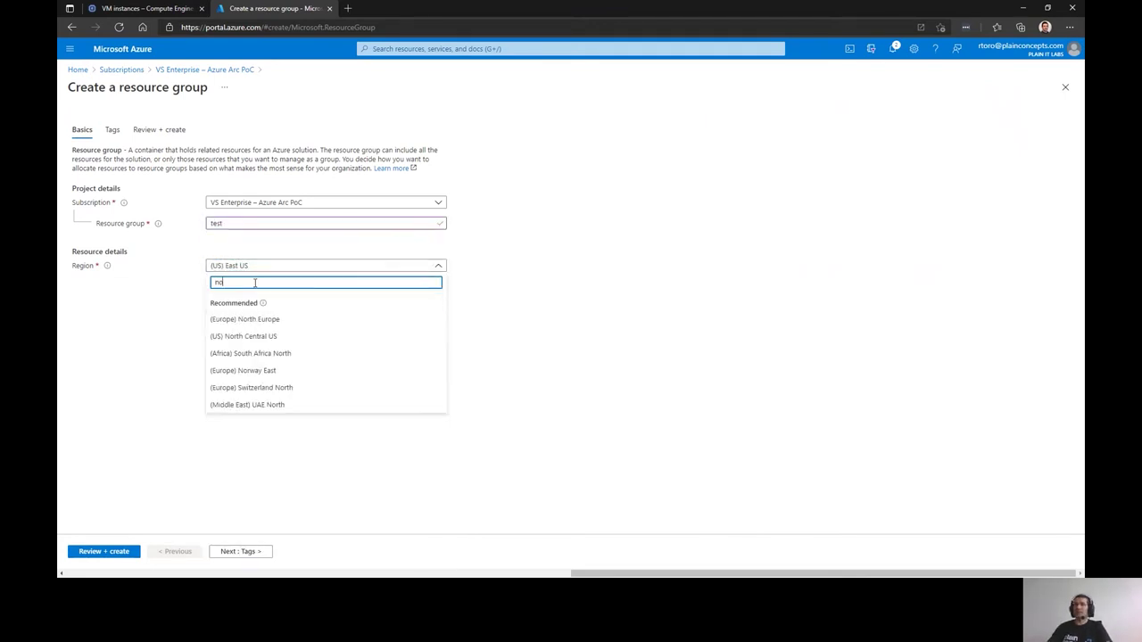
pyautogui.click(252, 318)
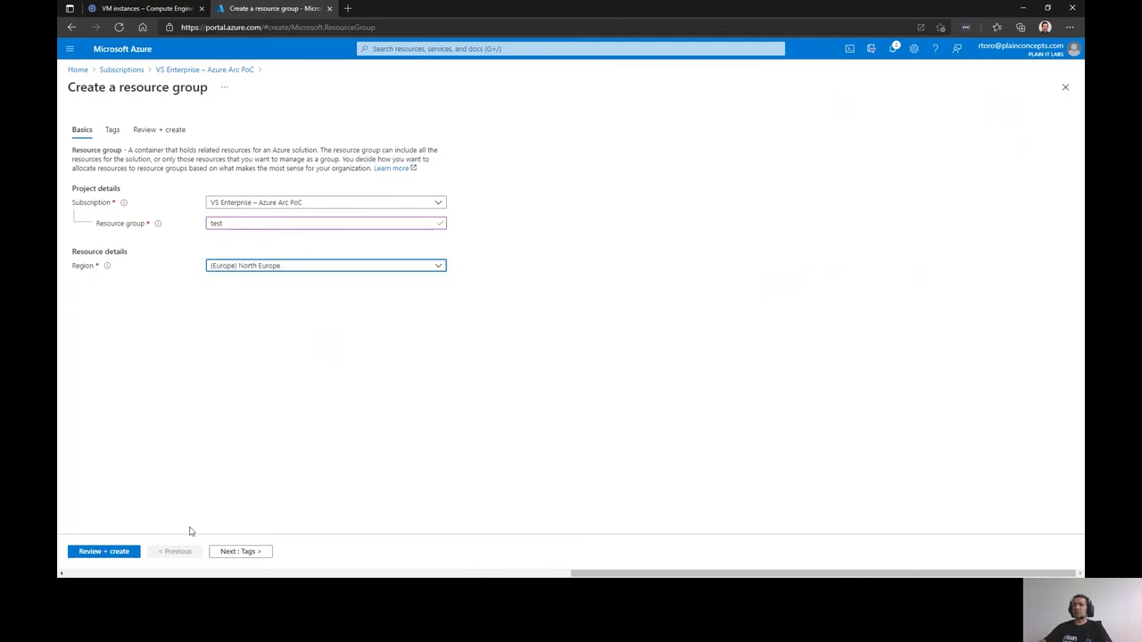
pyautogui.click(117, 552)
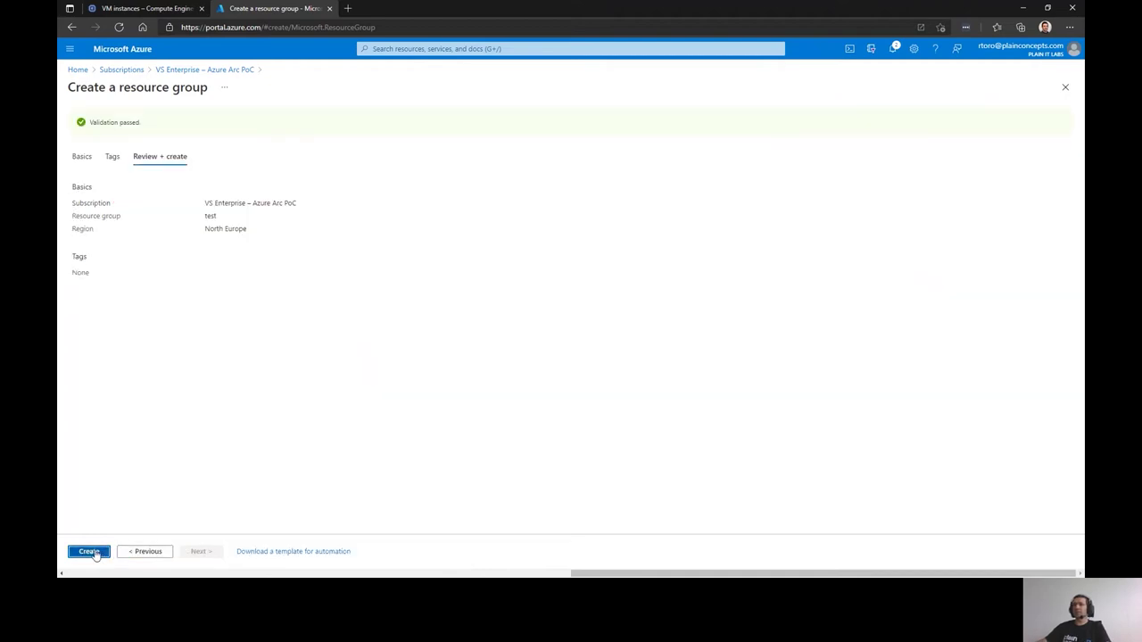
pyautogui.click(96, 552)
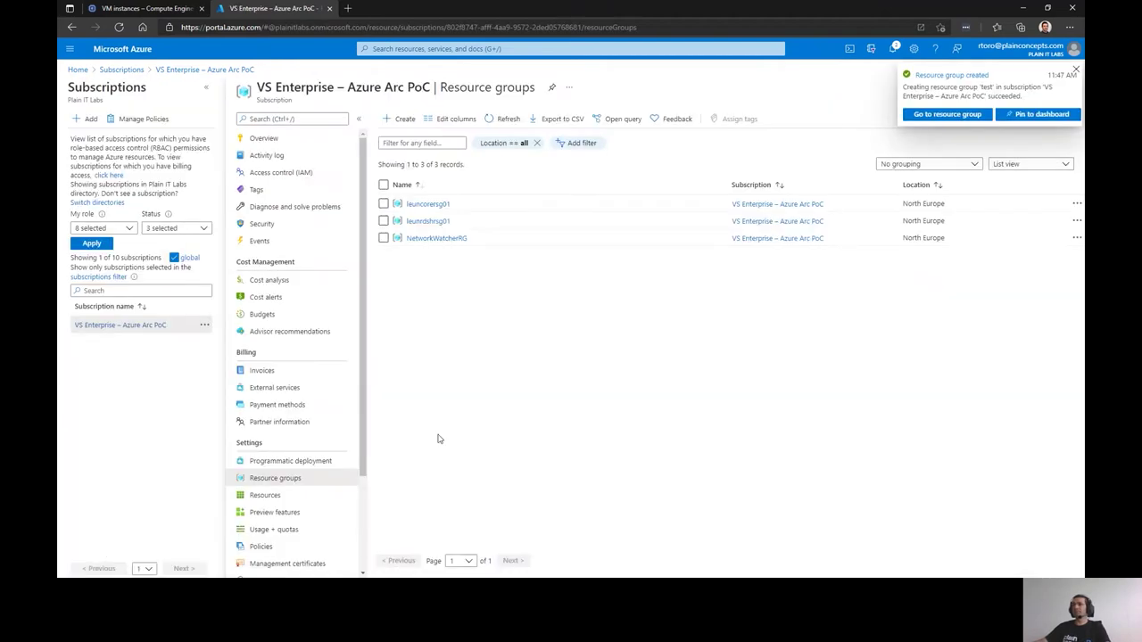
# Open Azure Arc from the portal home and start generating a script to add a single server
pyautogui.click(944, 115)
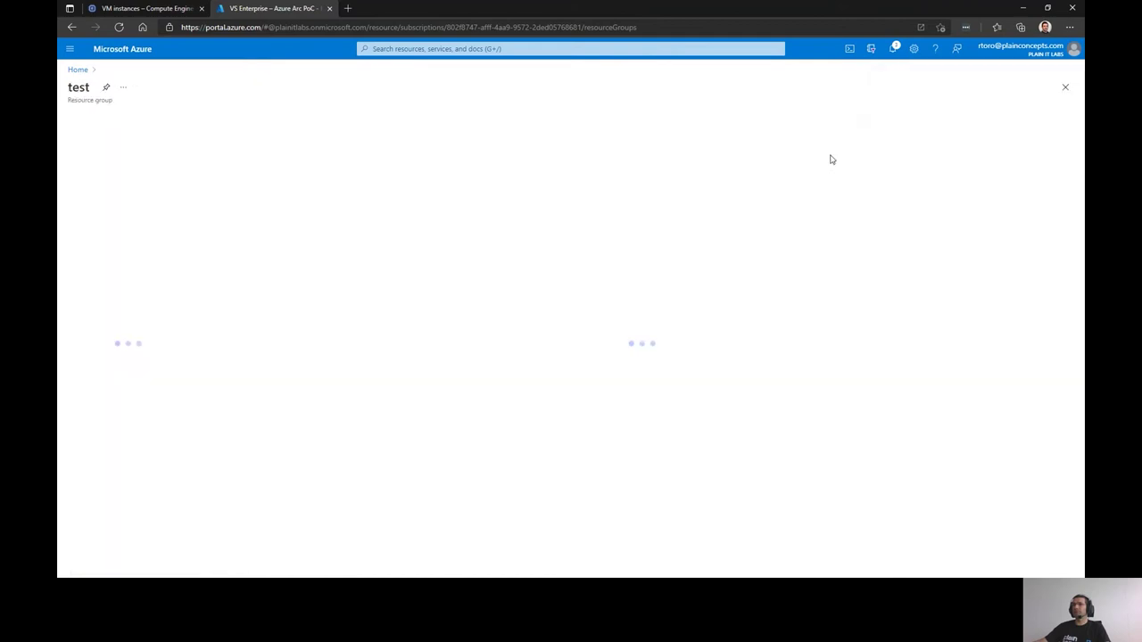
pyautogui.click(78, 70)
pyautogui.click(430, 114)
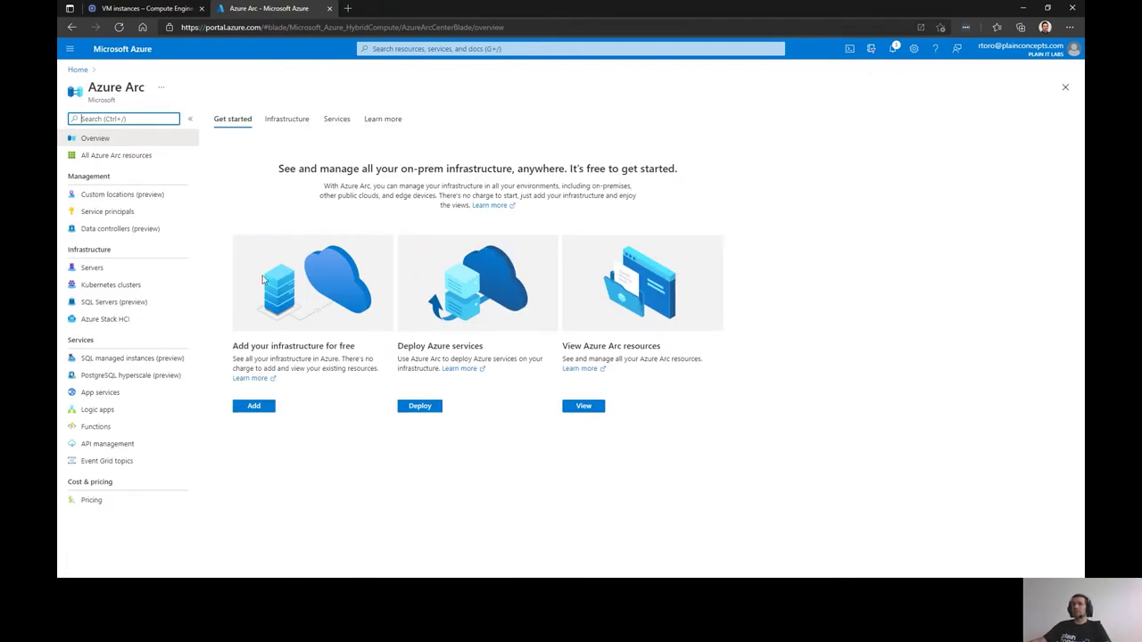
pyautogui.click(257, 407)
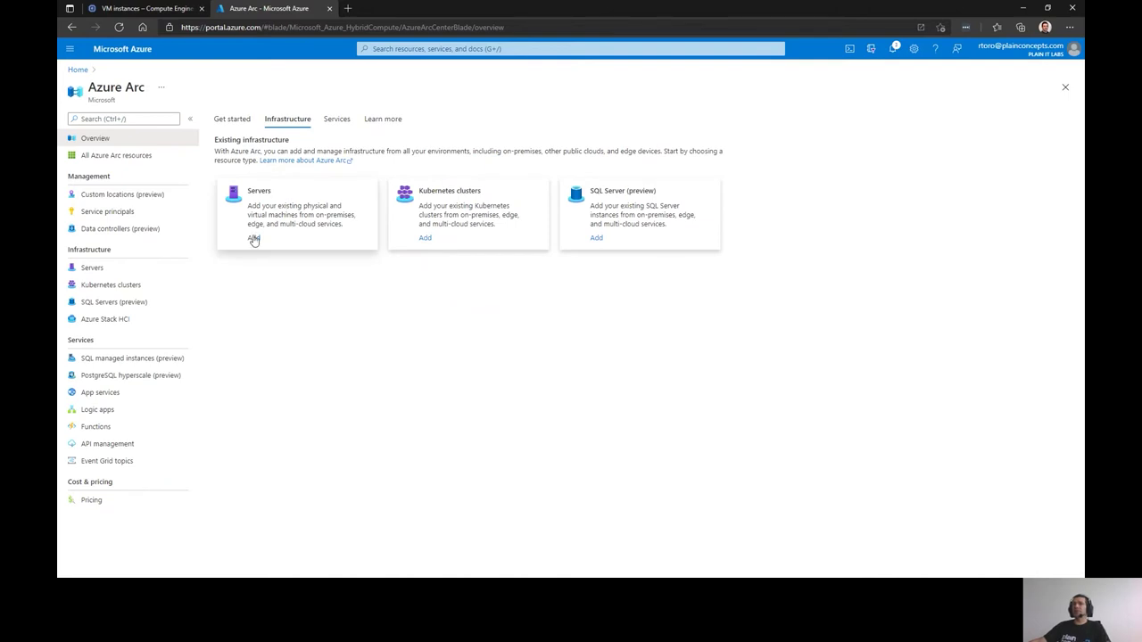
pyautogui.click(255, 238)
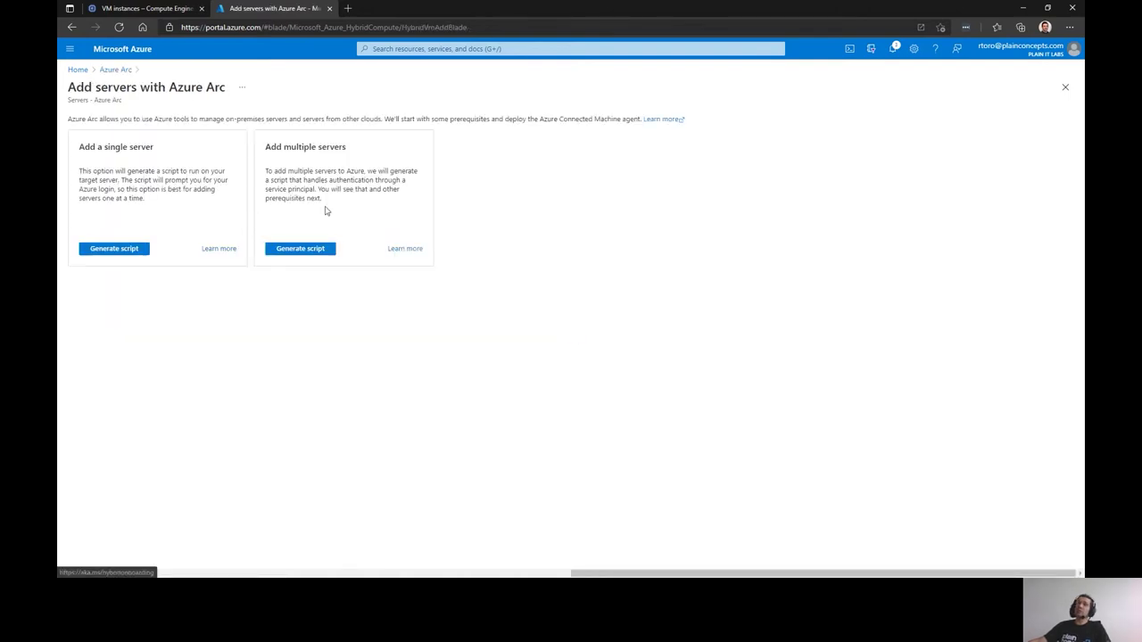
pyautogui.click(120, 250)
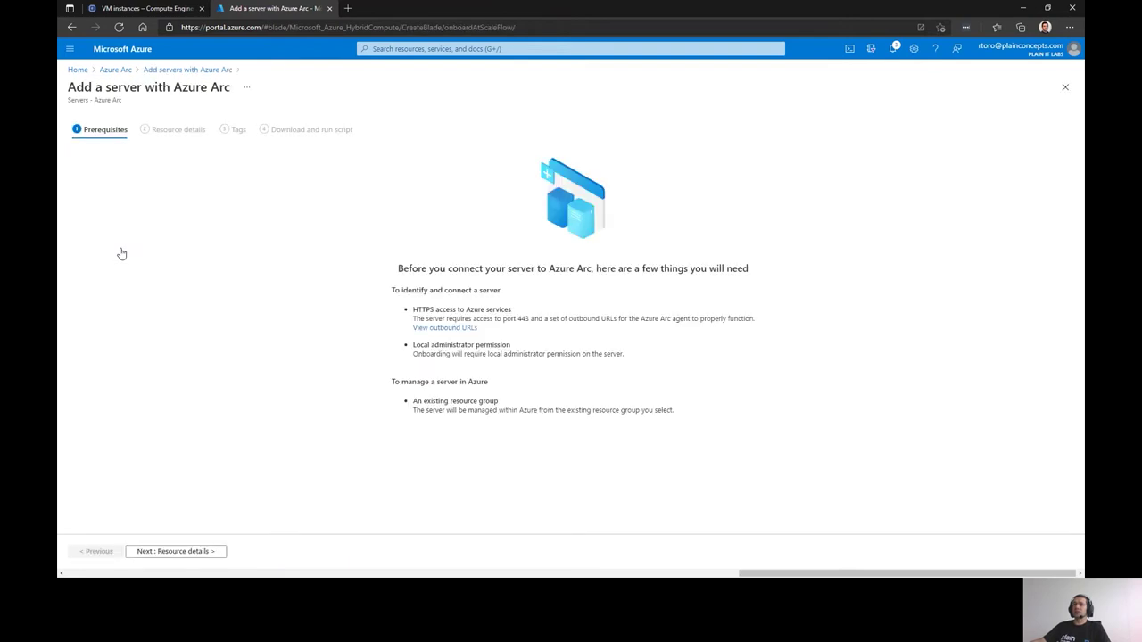
# Assign the server to the "test" resource group with Windows as operating system and no proxy server, and proceed to the tags
pyautogui.click(191, 551)
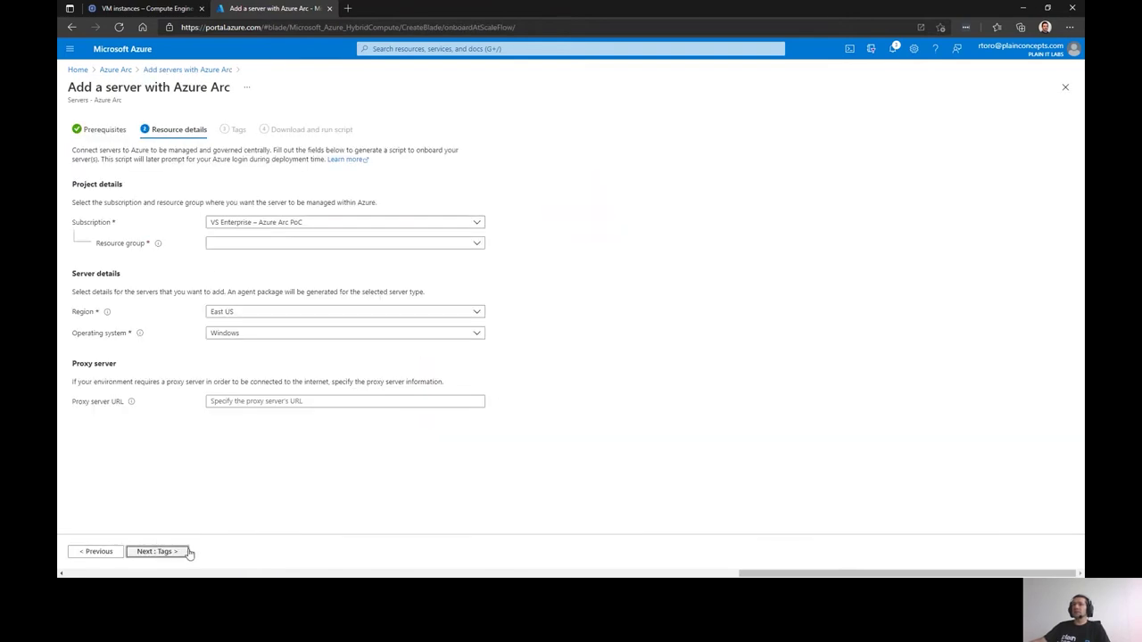
pyautogui.click(282, 244)
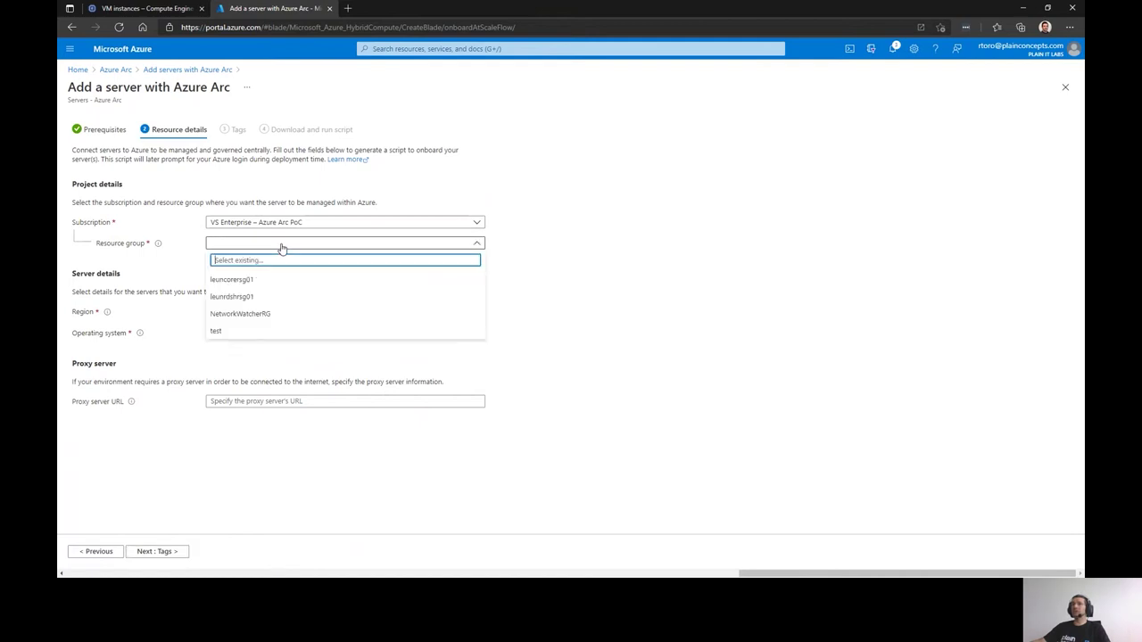
pyautogui.click(218, 332)
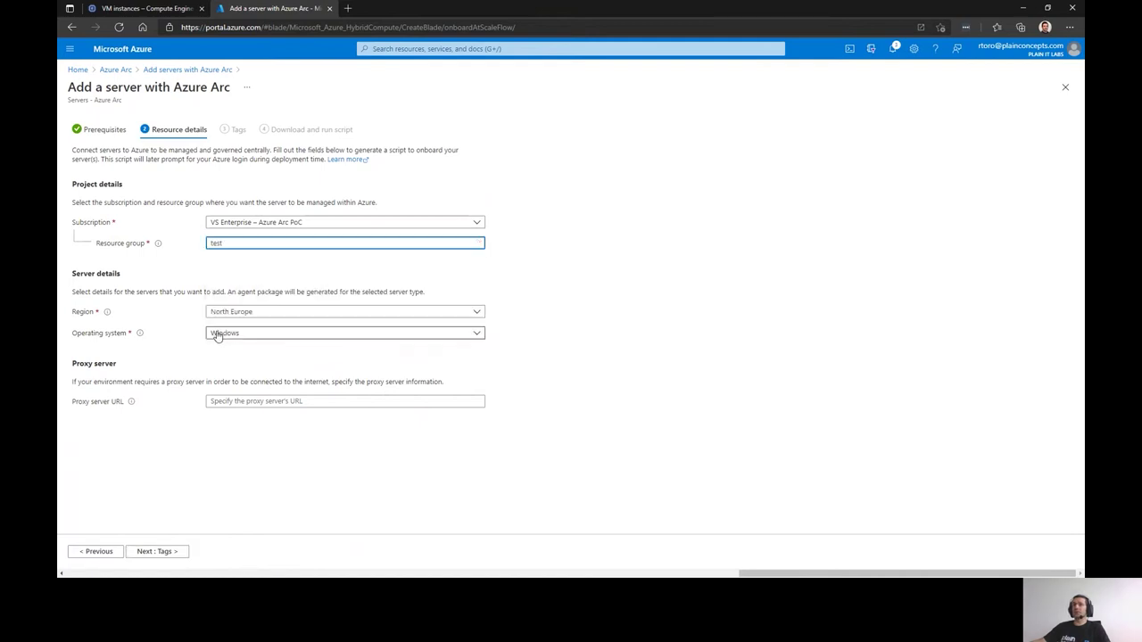
pyautogui.click(272, 337)
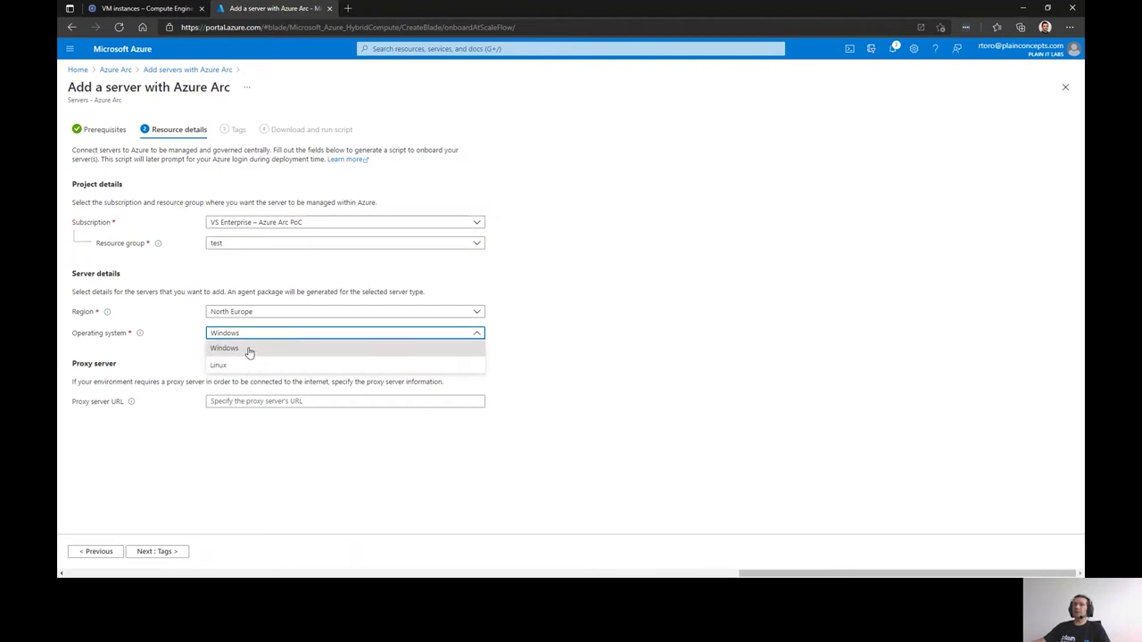
pyautogui.click(250, 350)
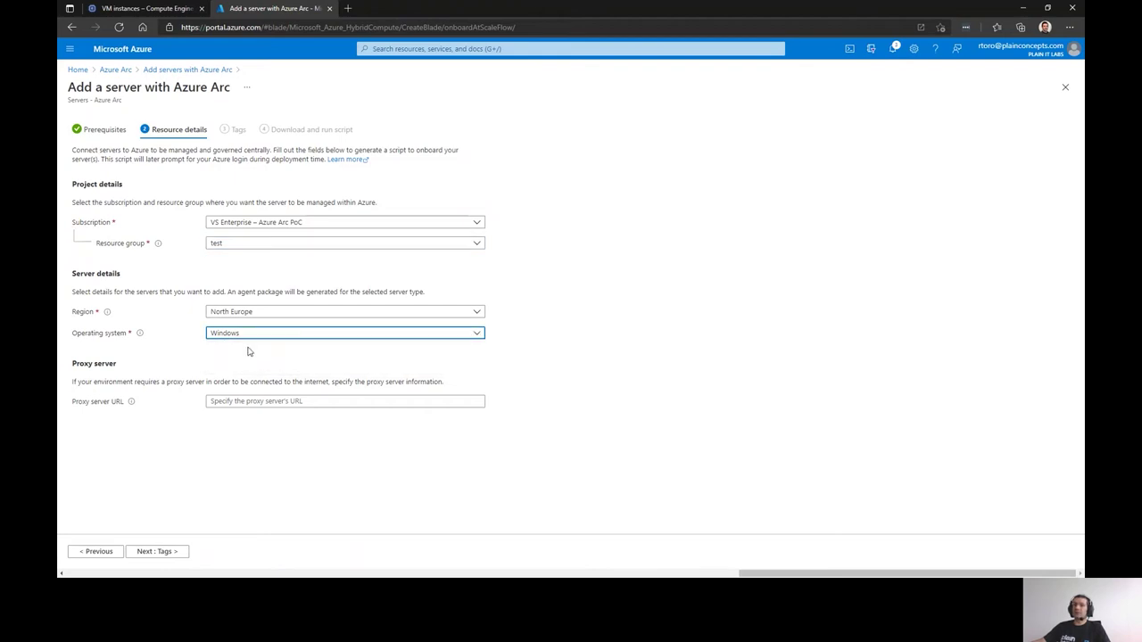
pyautogui.click(283, 403)
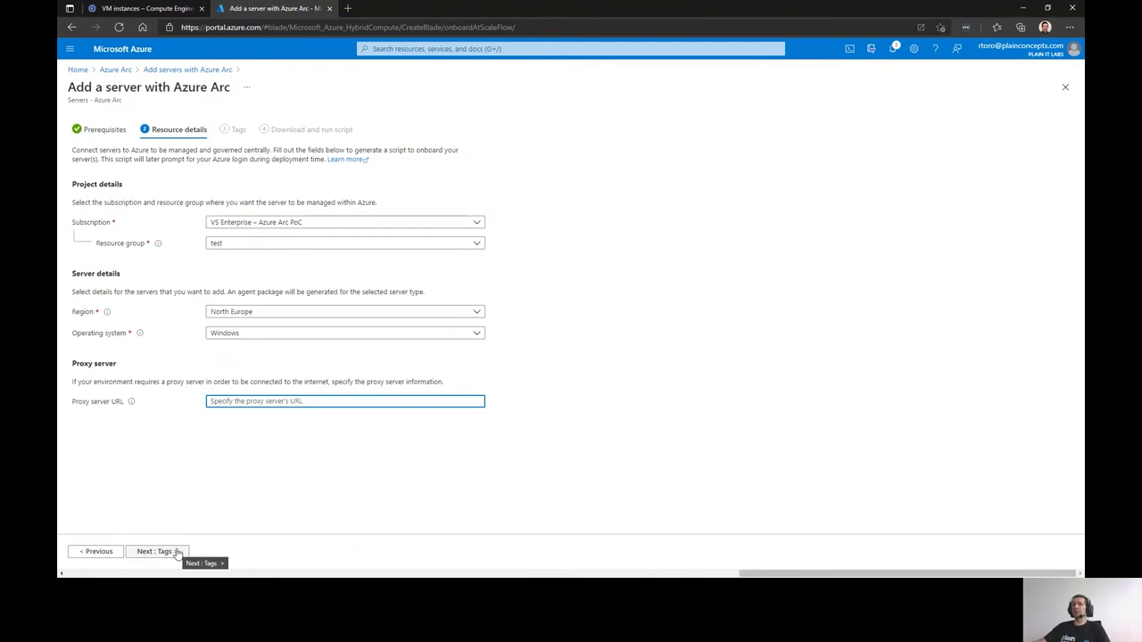
pyautogui.click(176, 551)
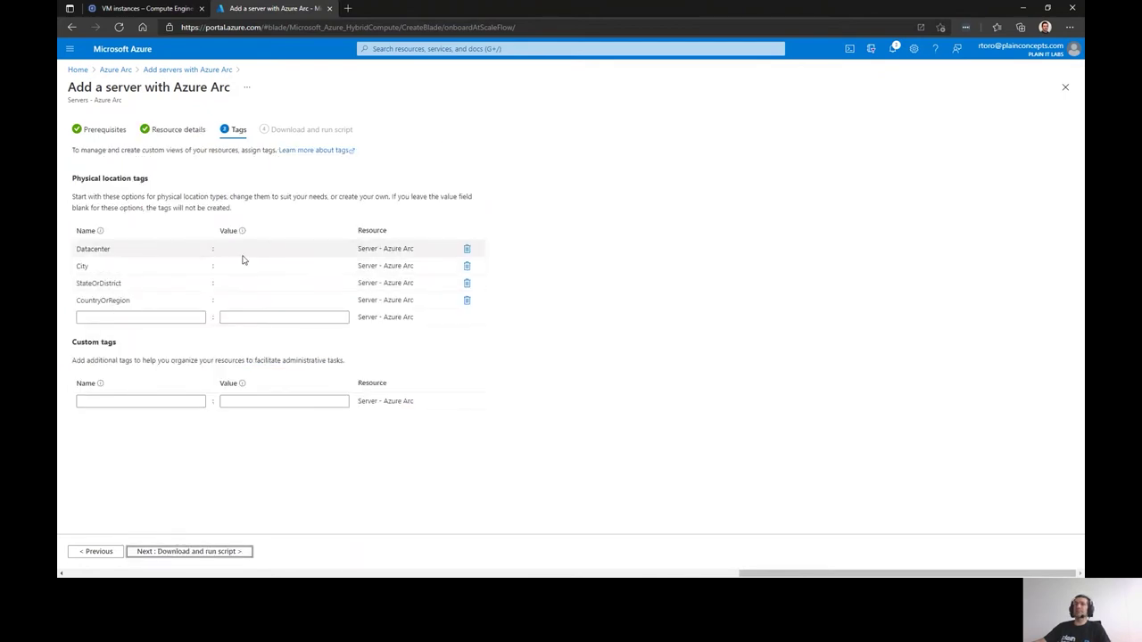
# Set the location tags Datacenter to "datacente Madrid", City to "Madrid" and StateOrDistrict to "Centro", and generate the onboarding script
pyautogui.click(248, 251)
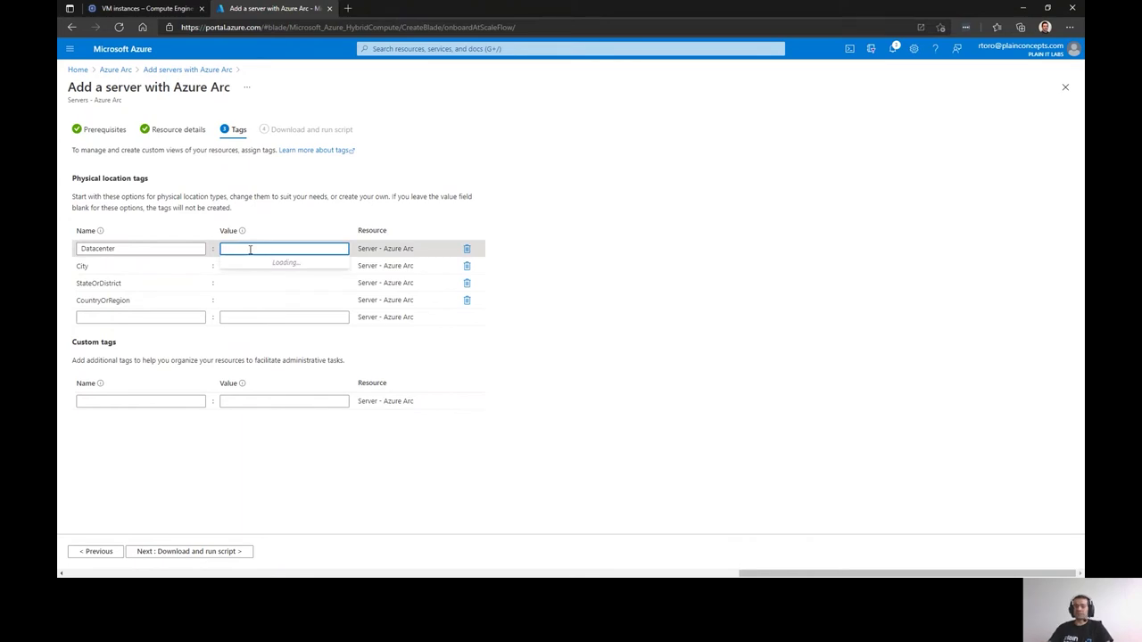
pyautogui.write('datace')
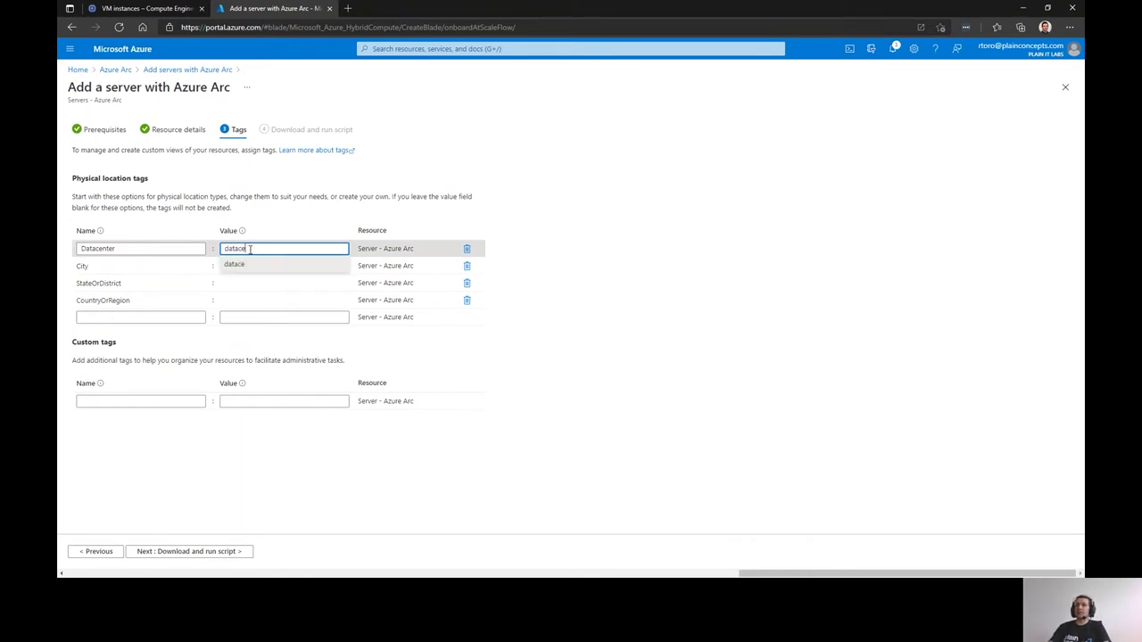
pyautogui.write('nter Madr')
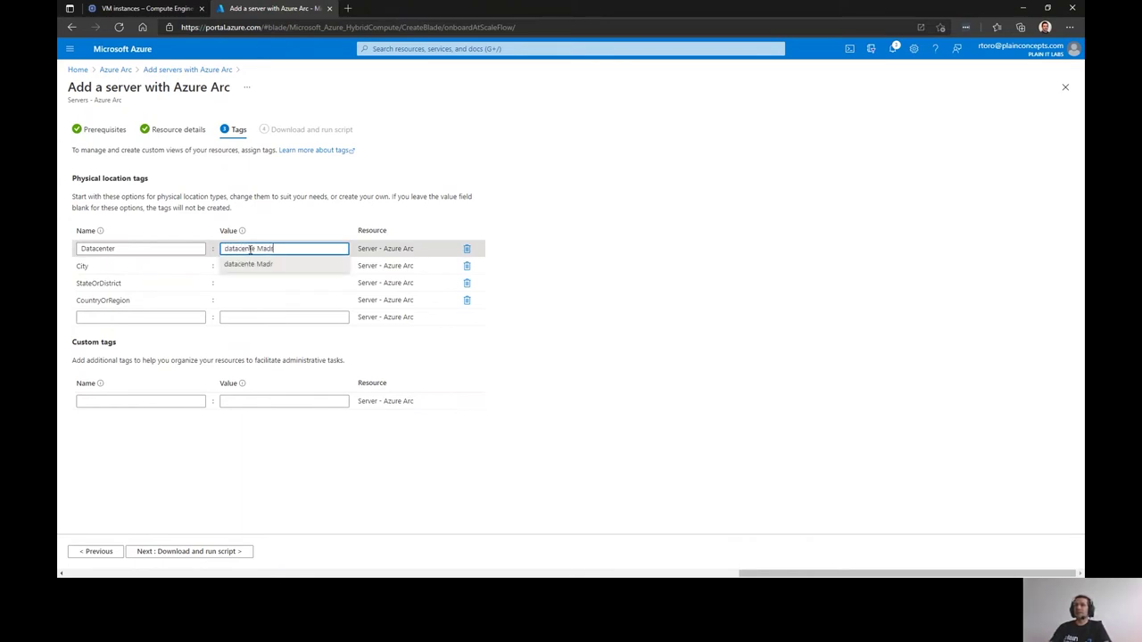
pyautogui.write('id')
pyautogui.press('Tab')
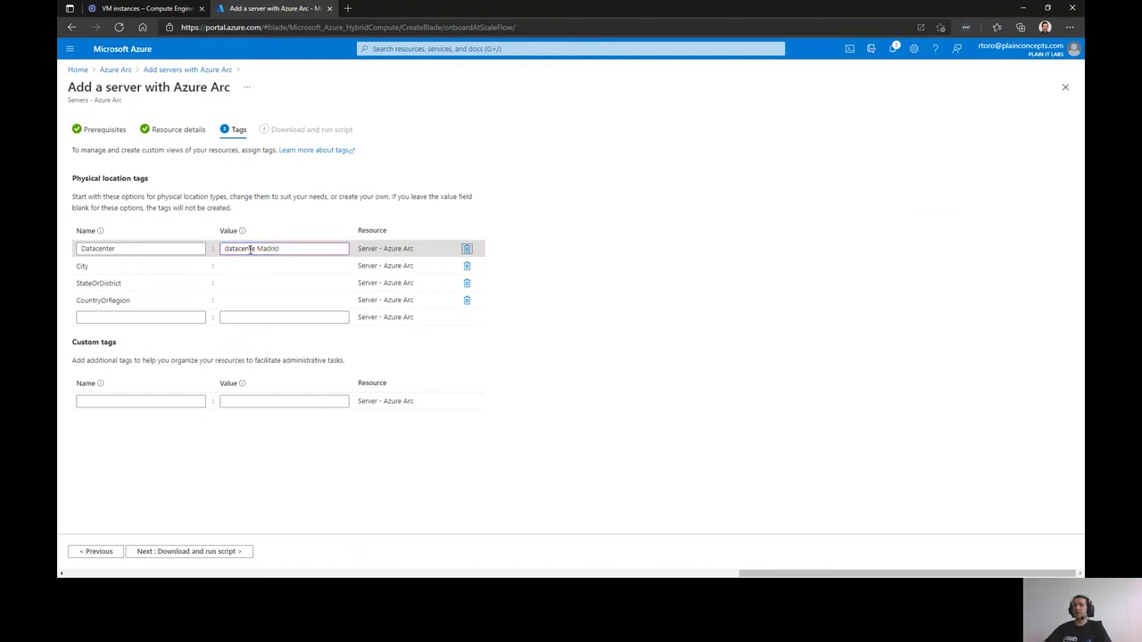
pyautogui.click(258, 265)
pyautogui.write('Madrid')
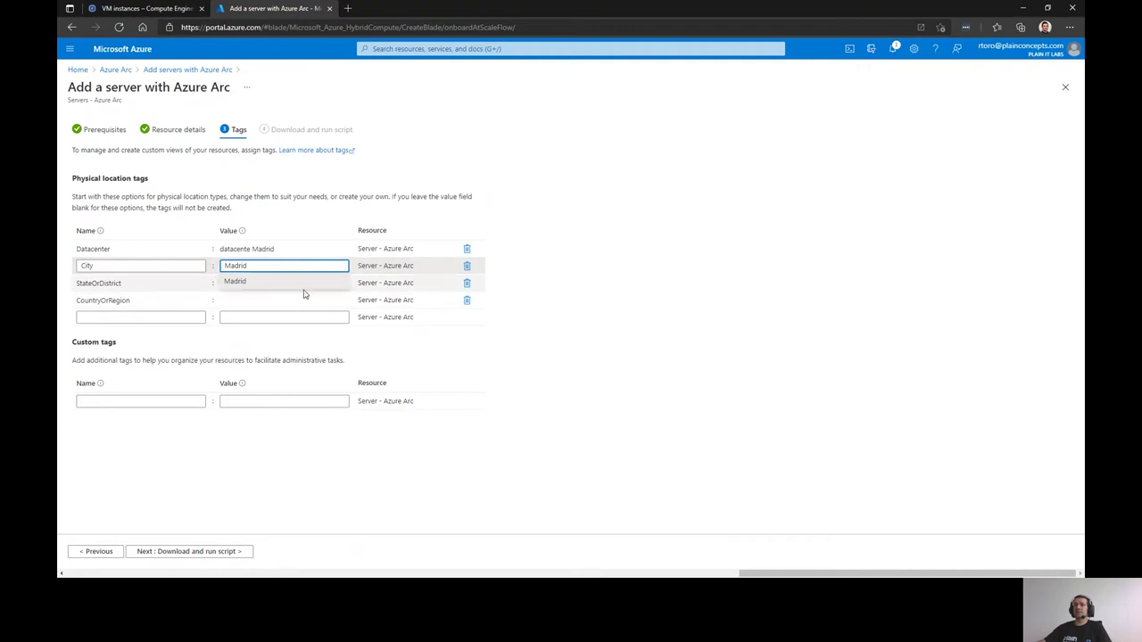
pyautogui.click(276, 283)
pyautogui.write('Centro')
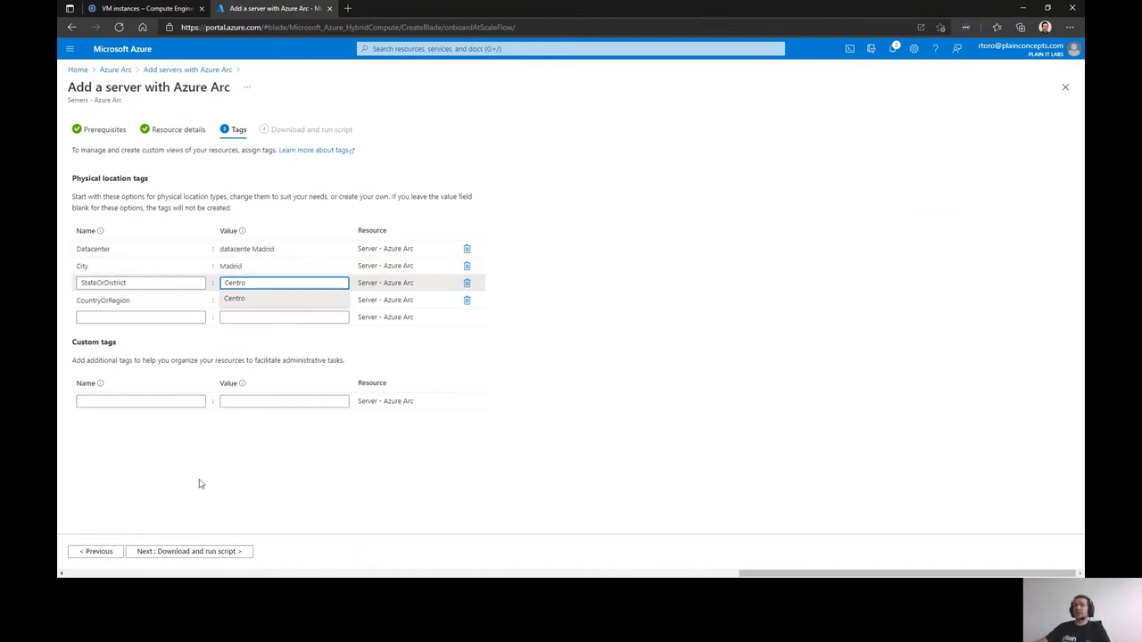
pyautogui.click(335, 484)
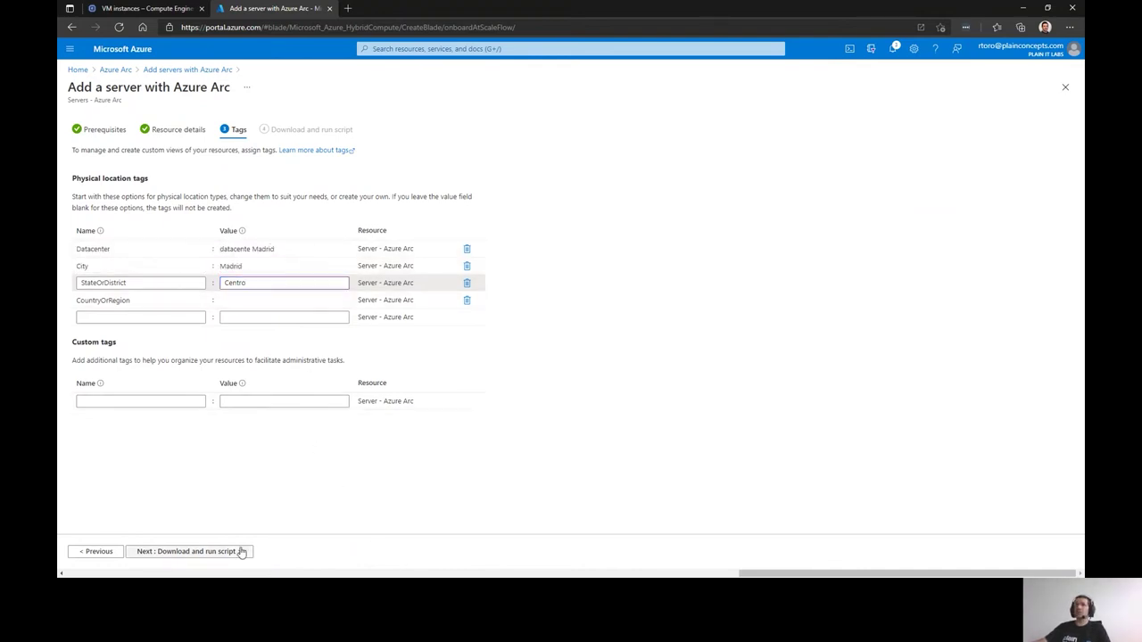
pyautogui.click(191, 551)
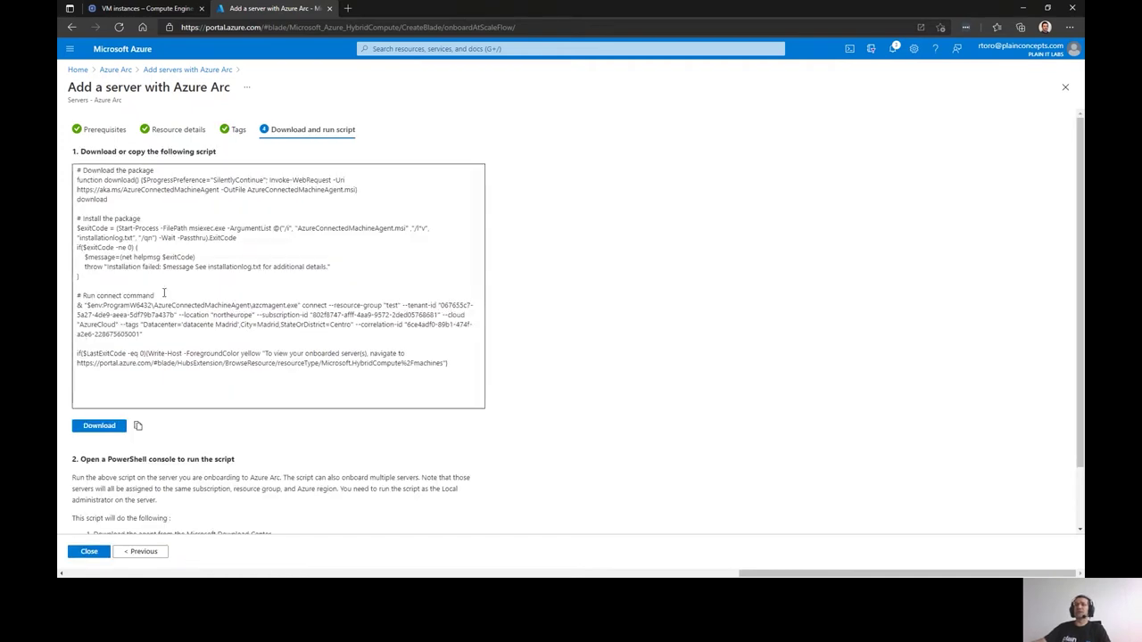
# Download the generated onboarding script and keep the blocked file OnboardingScript (3).ps1
pyautogui.moveTo(446, 382); pyautogui.dragTo(71, 165)
pyautogui.click(687, 425)
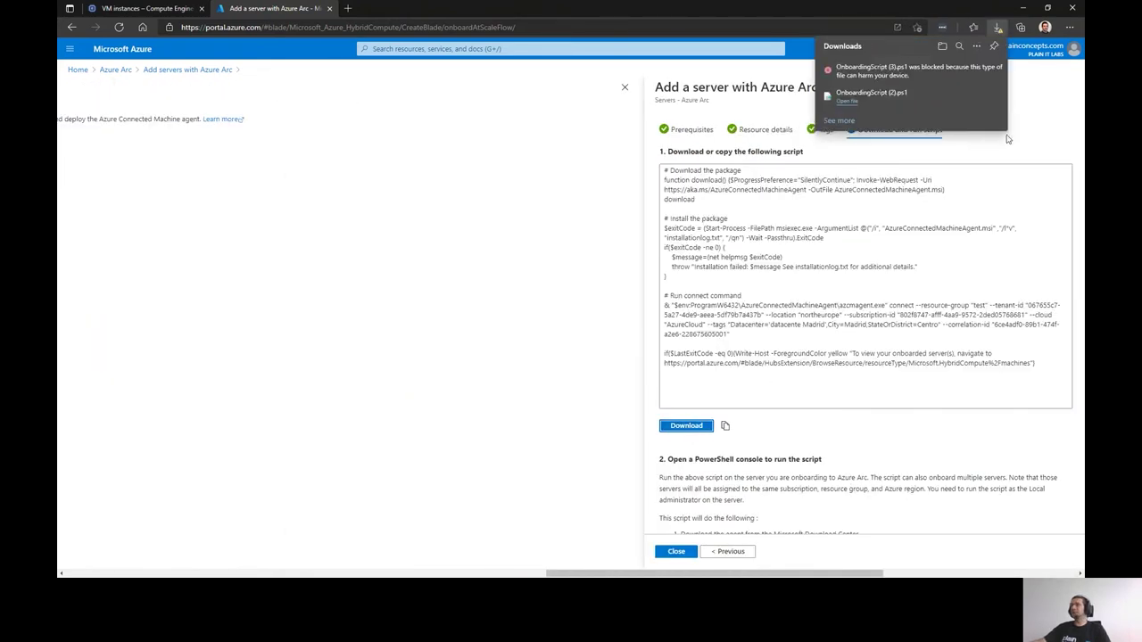
pyautogui.click(976, 46)
pyautogui.click(897, 86)
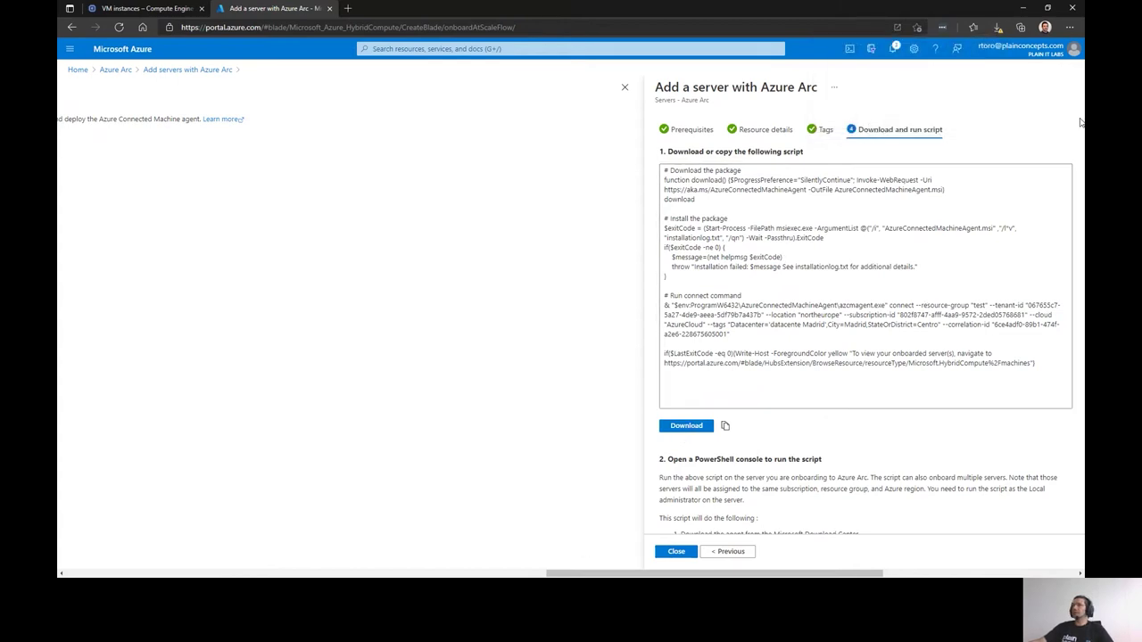
pyautogui.click(998, 28)
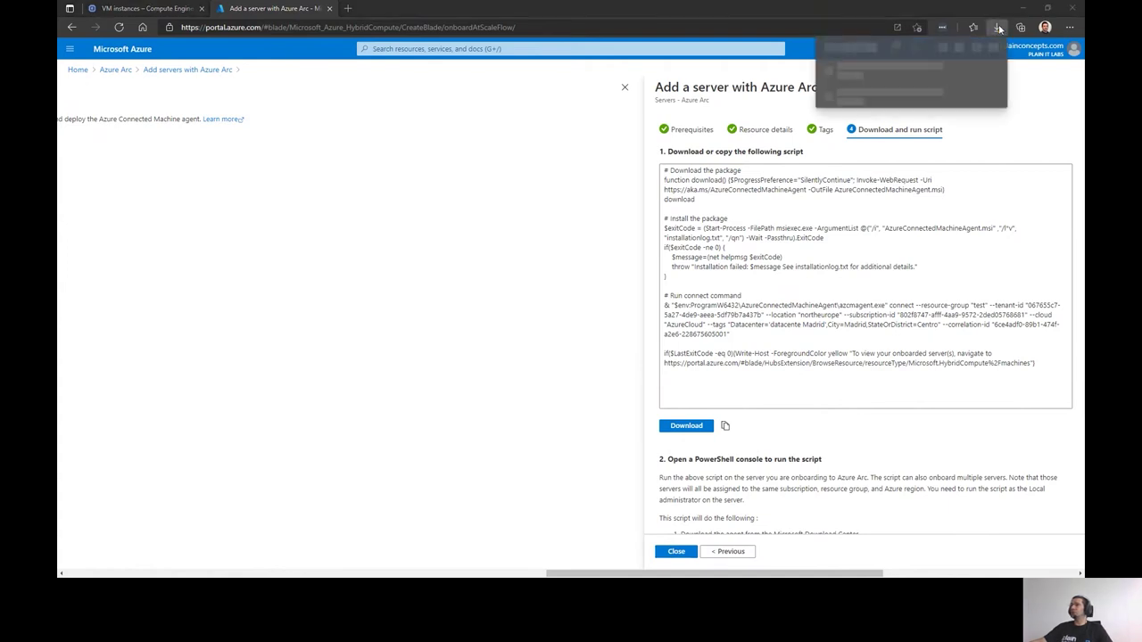
pyautogui.click(988, 77)
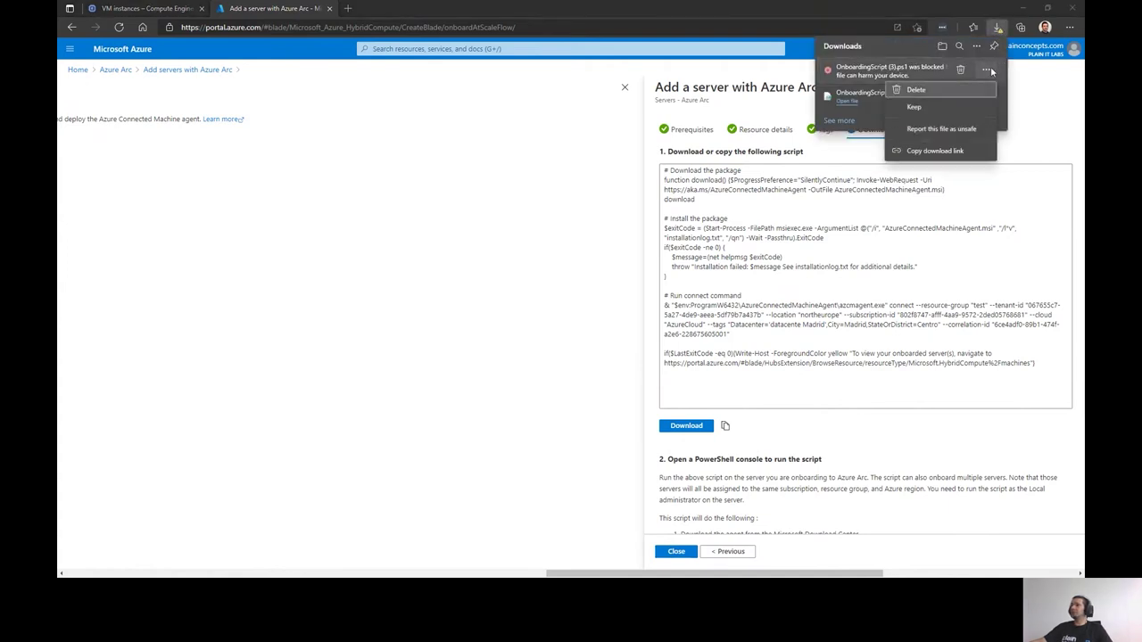
pyautogui.click(920, 109)
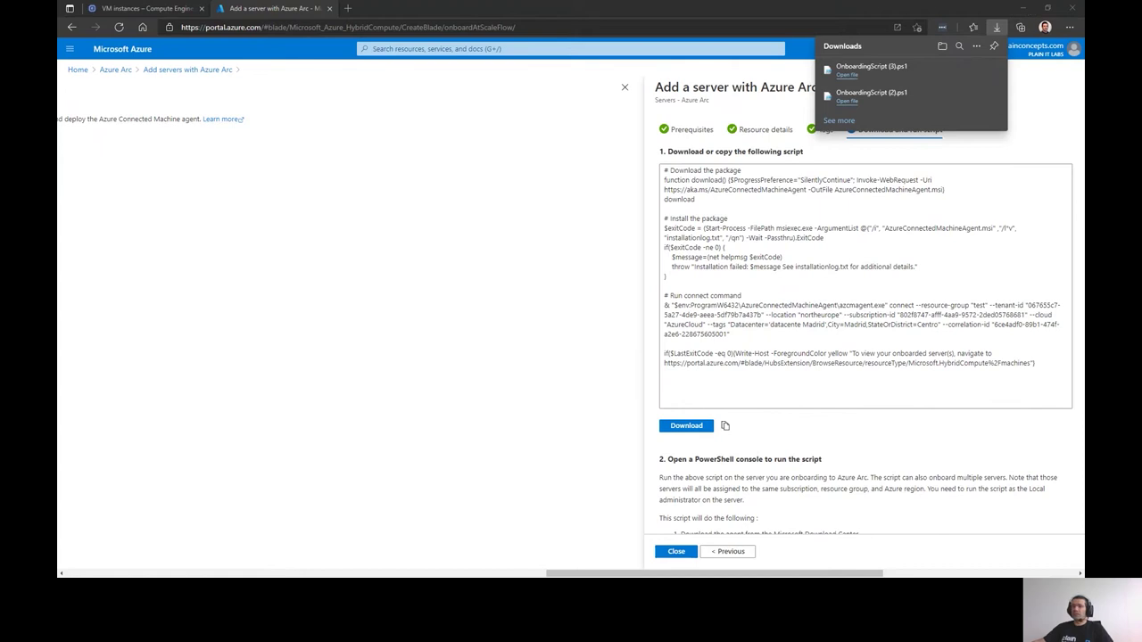
# Switch to the Remote Desktop session and examine the sign-in address and device code in the onboarding script's PowerShell output
pyautogui.hotkey('alt', 'Tab')
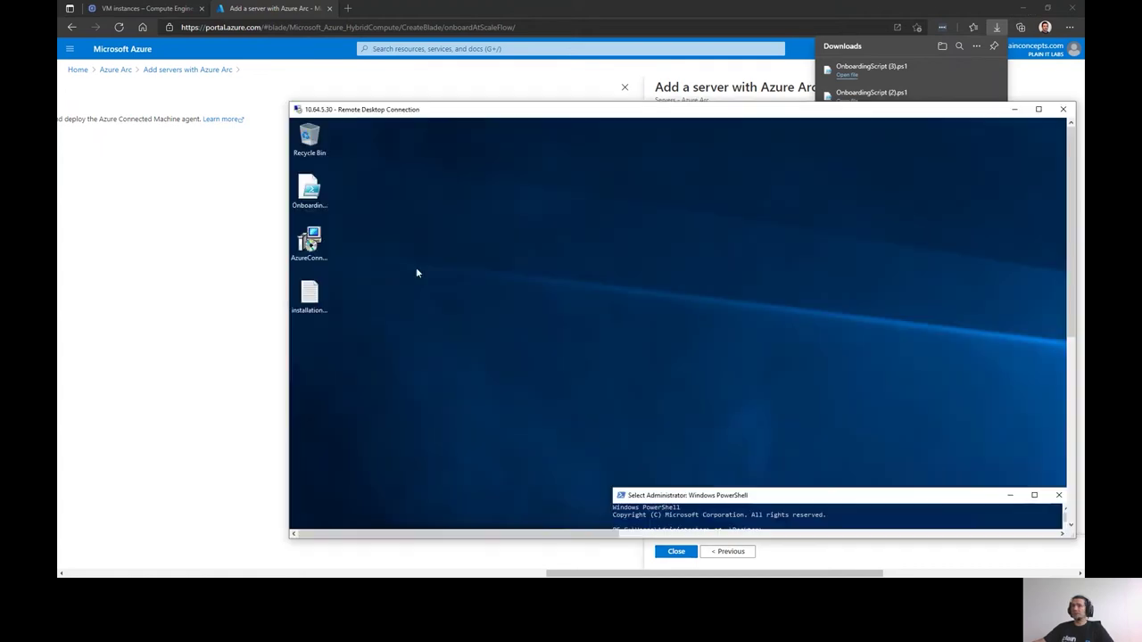
pyautogui.moveTo(856, 504); pyautogui.dragTo(719, 133)
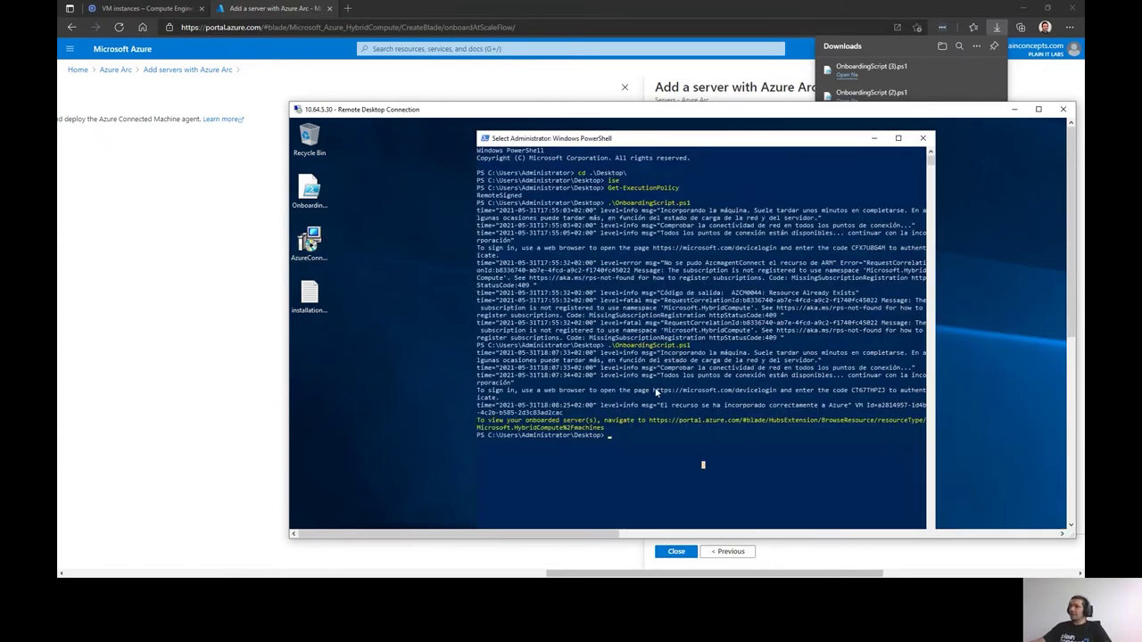
pyautogui.moveTo(654, 390); pyautogui.dragTo(774, 393)
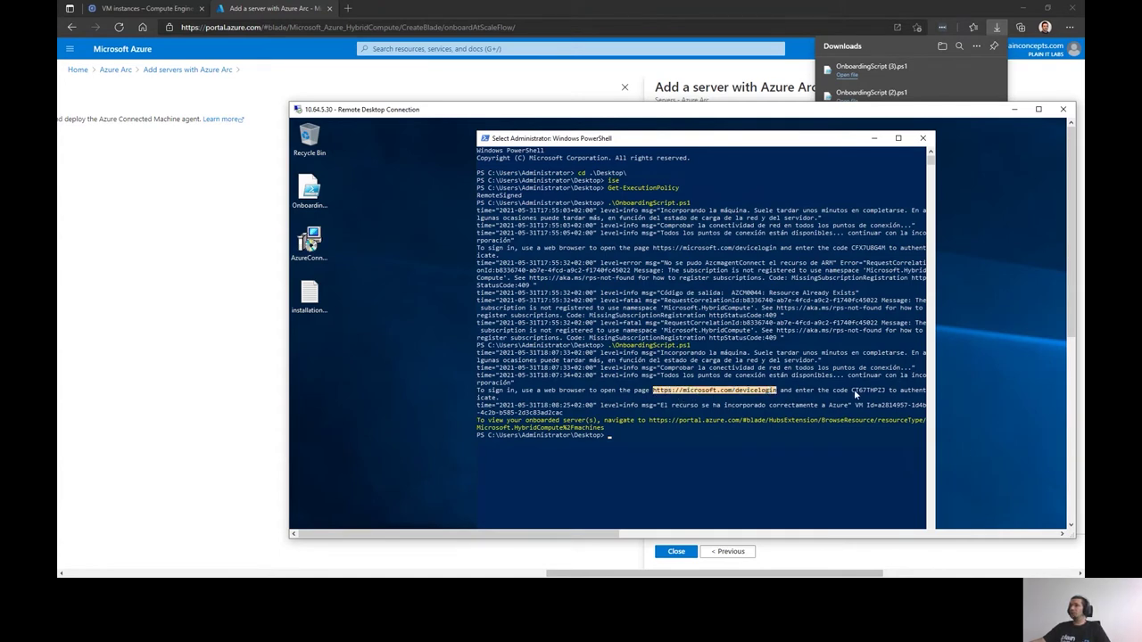
pyautogui.moveTo(852, 390); pyautogui.dragTo(879, 393)
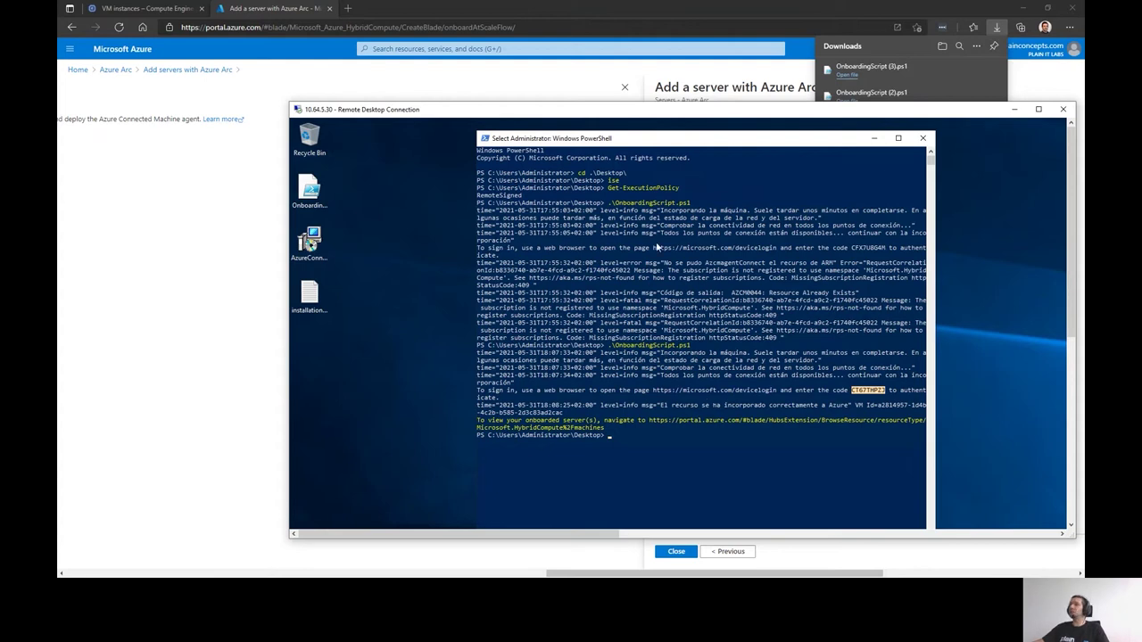
pyautogui.moveTo(786, 139); pyautogui.dragTo(670, 139)
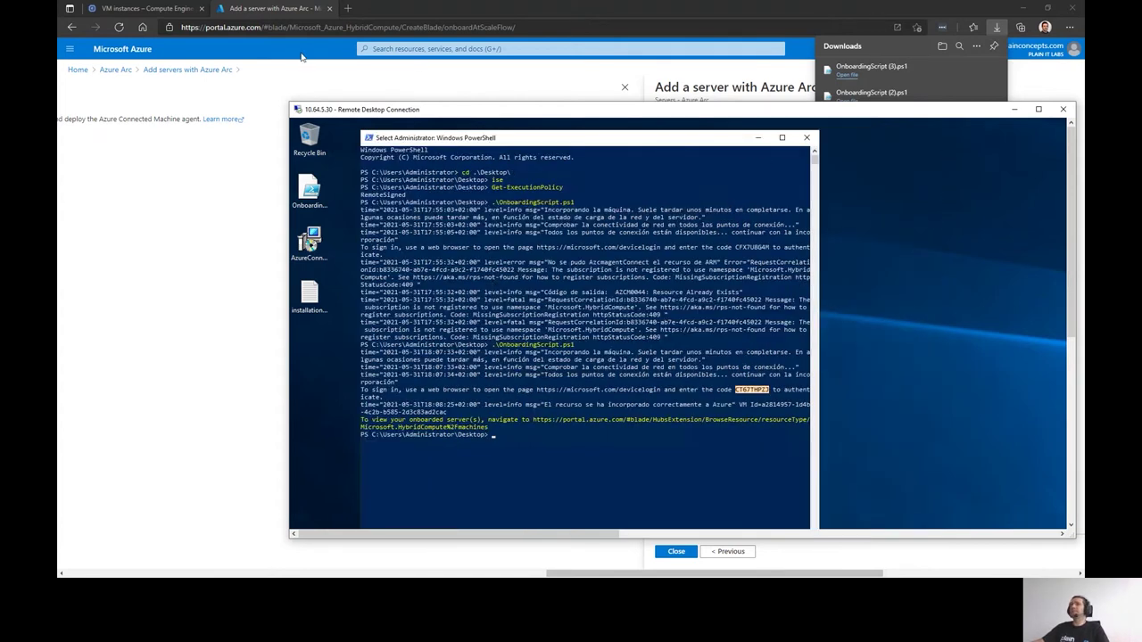
# Return to the Azure Arc servers list and check ubuntu-arc01's operating system version against its VM instance in Google Cloud
pyautogui.click(111, 70)
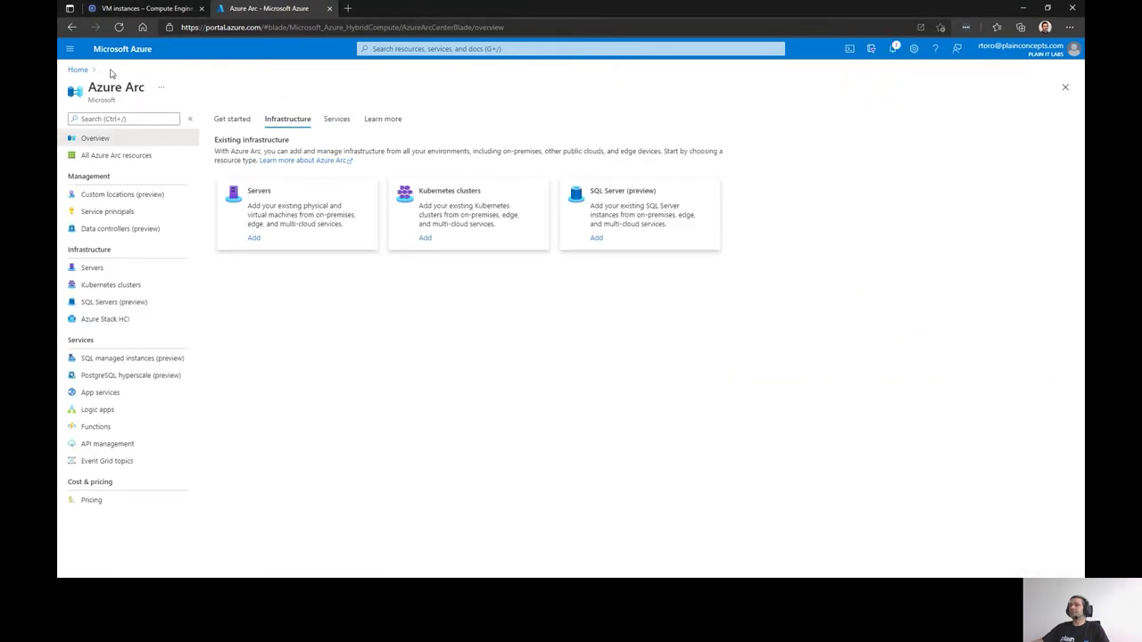
pyautogui.click(92, 267)
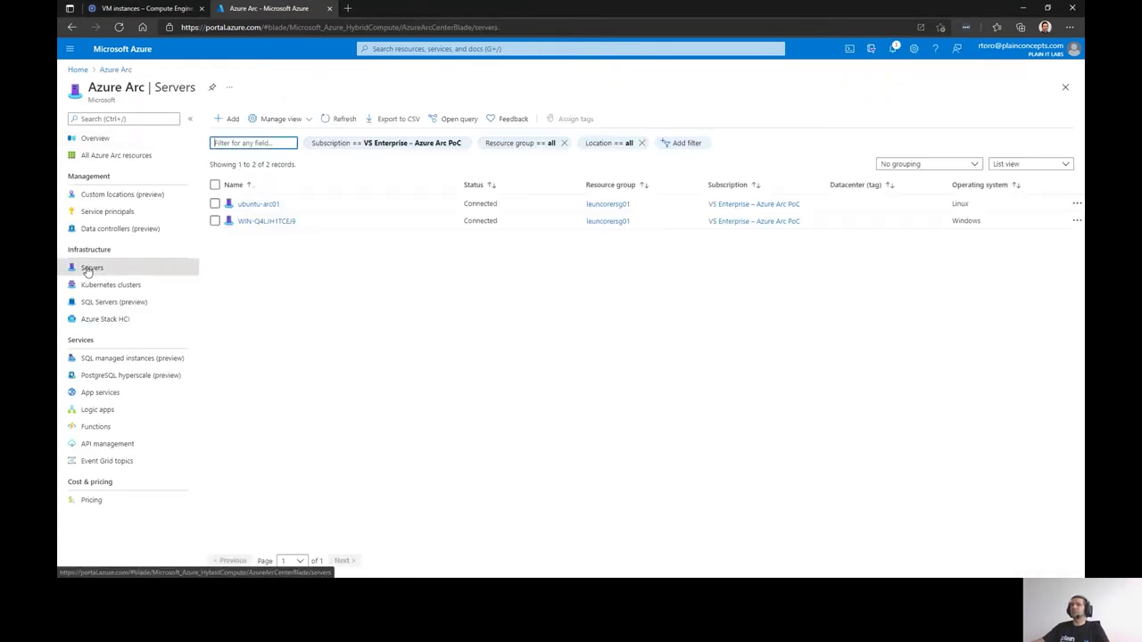
pyautogui.click(256, 204)
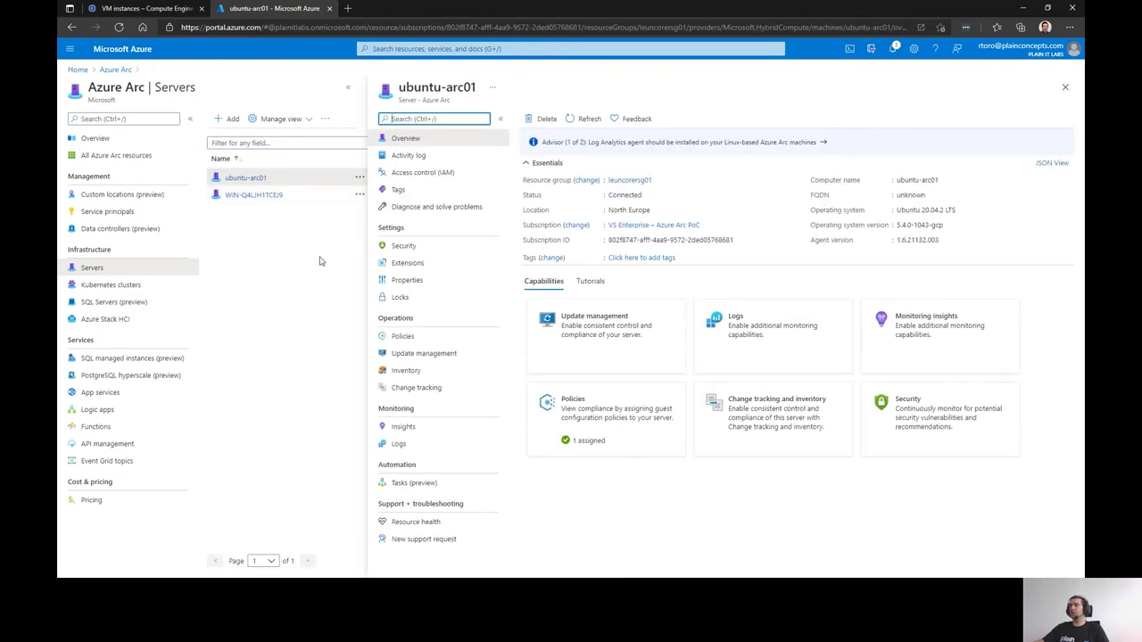
pyautogui.moveTo(945, 225); pyautogui.dragTo(894, 226)
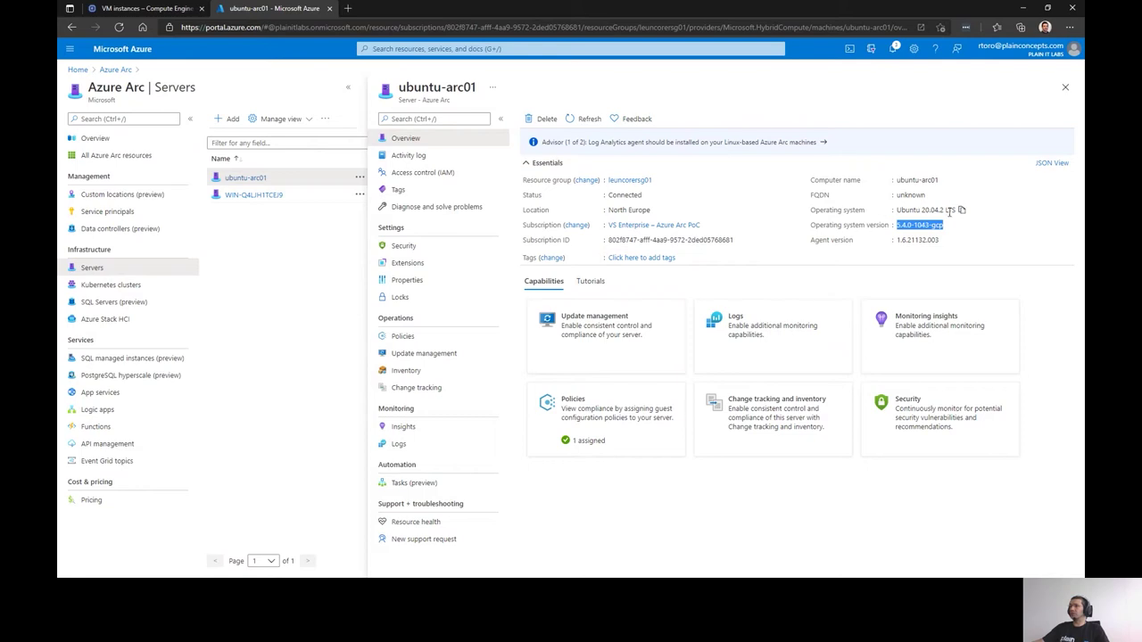
pyautogui.click(134, 9)
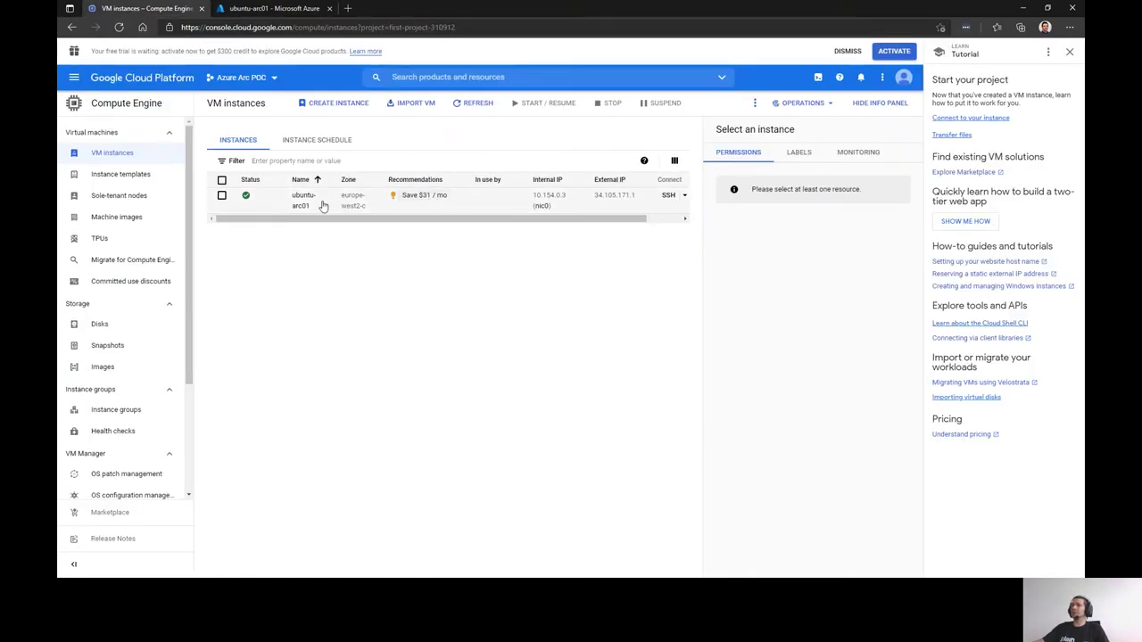
pyautogui.click(244, 11)
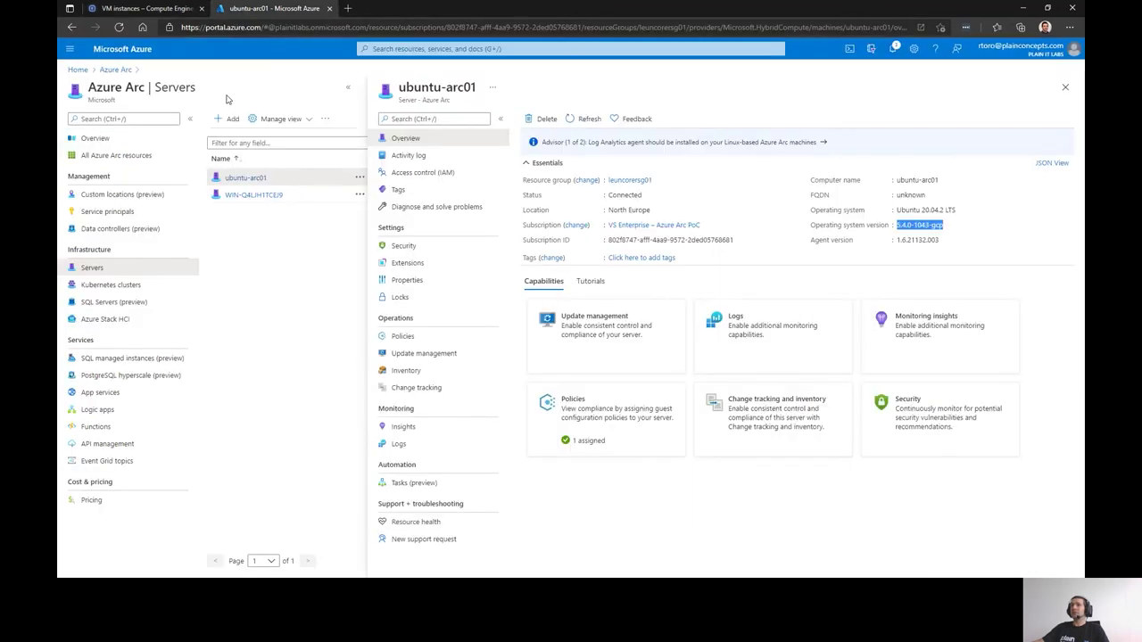
# Check the operating system of the Windows server WIN-Q4LJH1TCEJ9 and open its update management
pyautogui.click(238, 197)
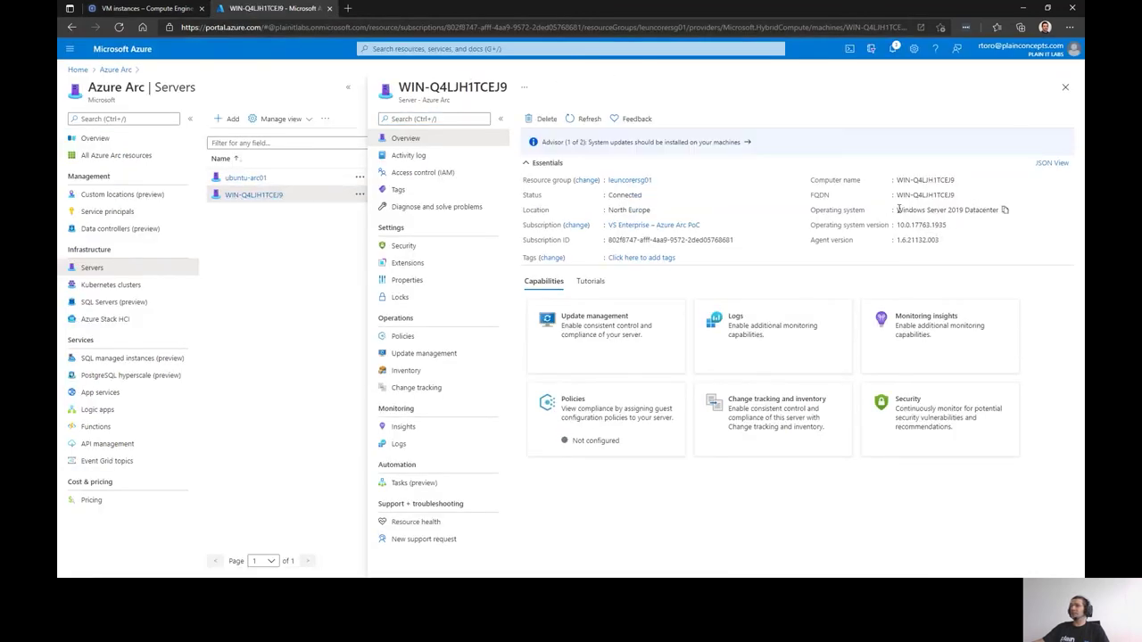
pyautogui.moveTo(898, 209); pyautogui.dragTo(997, 211)
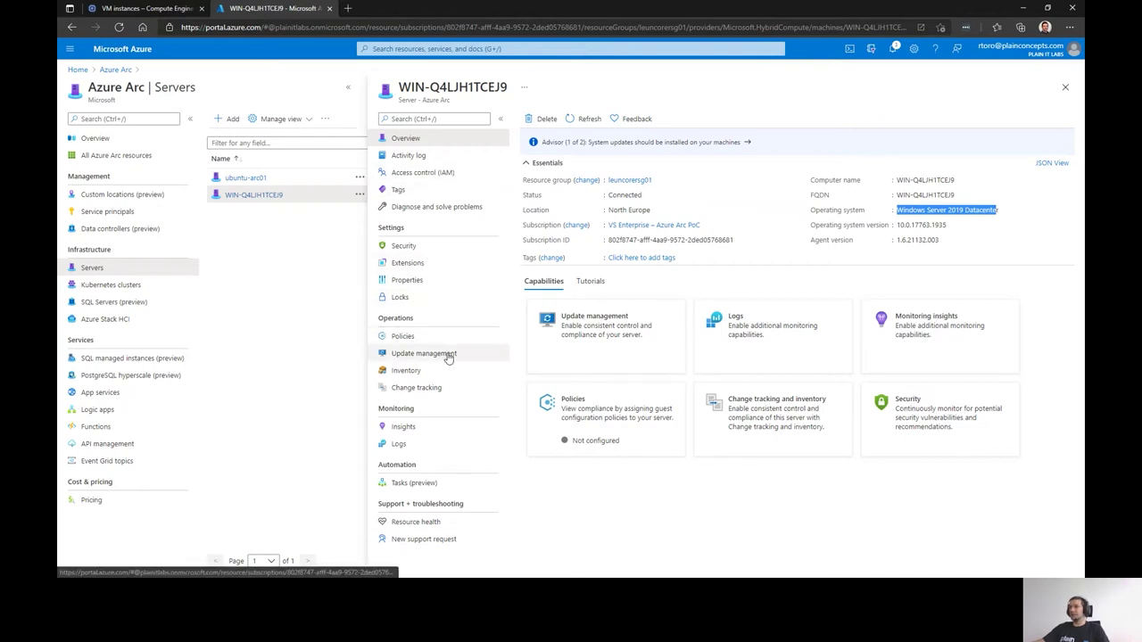
pyautogui.click(596, 323)
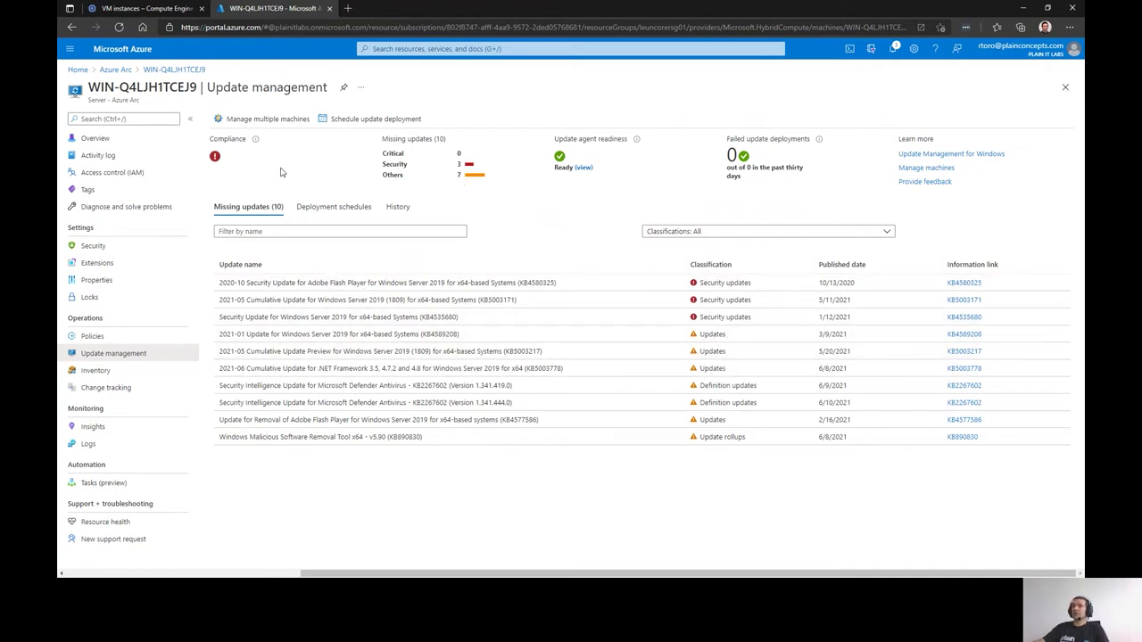
# Start scheduling an update deployment for the Windows server and examine its reboot options and deployment type choices
pyautogui.click(379, 121)
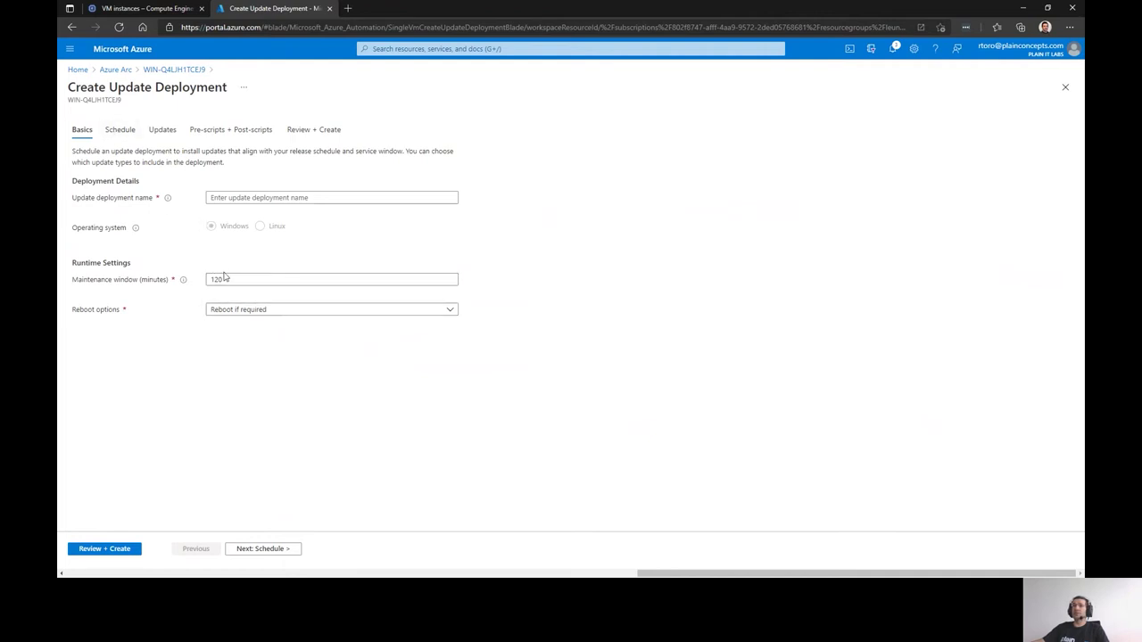
pyautogui.click(280, 311)
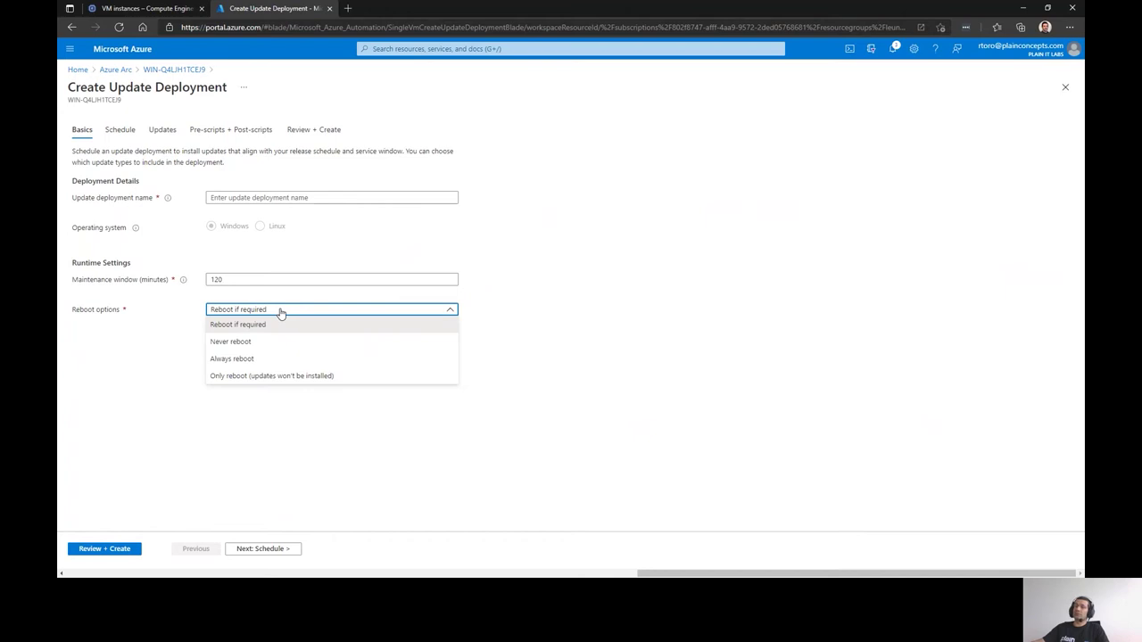
pyautogui.click(266, 313)
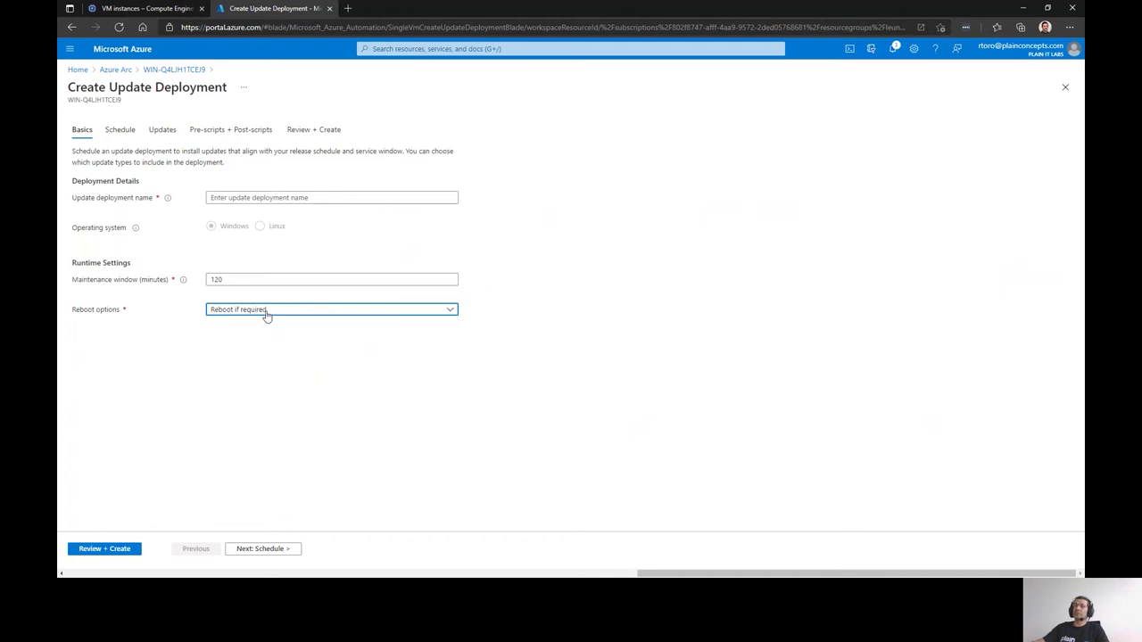
pyautogui.click(120, 130)
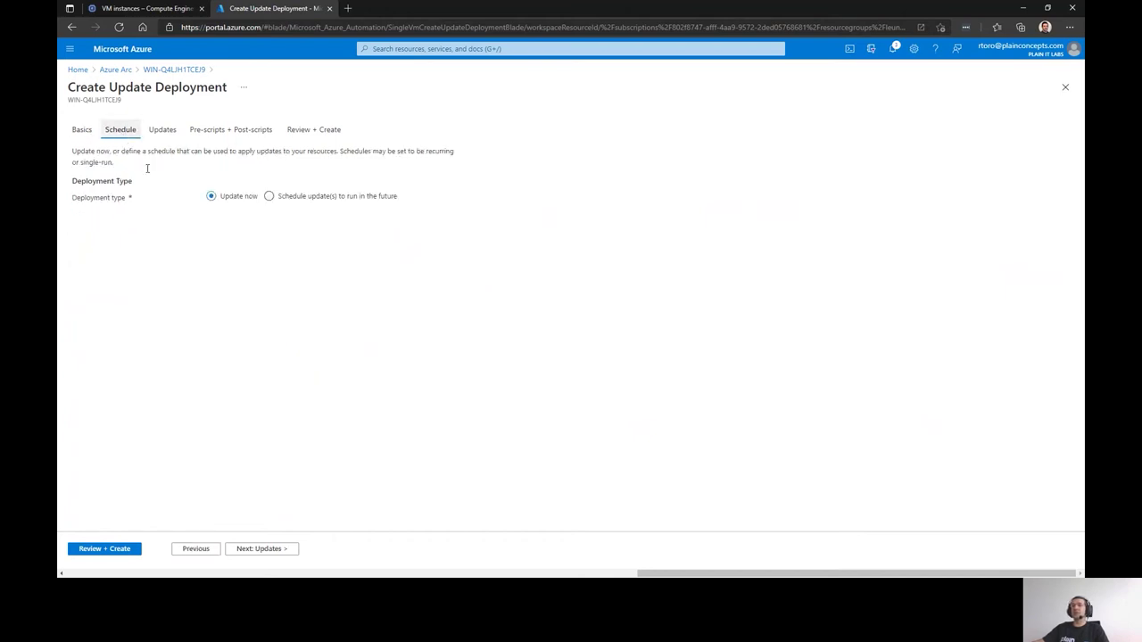
pyautogui.click(275, 200)
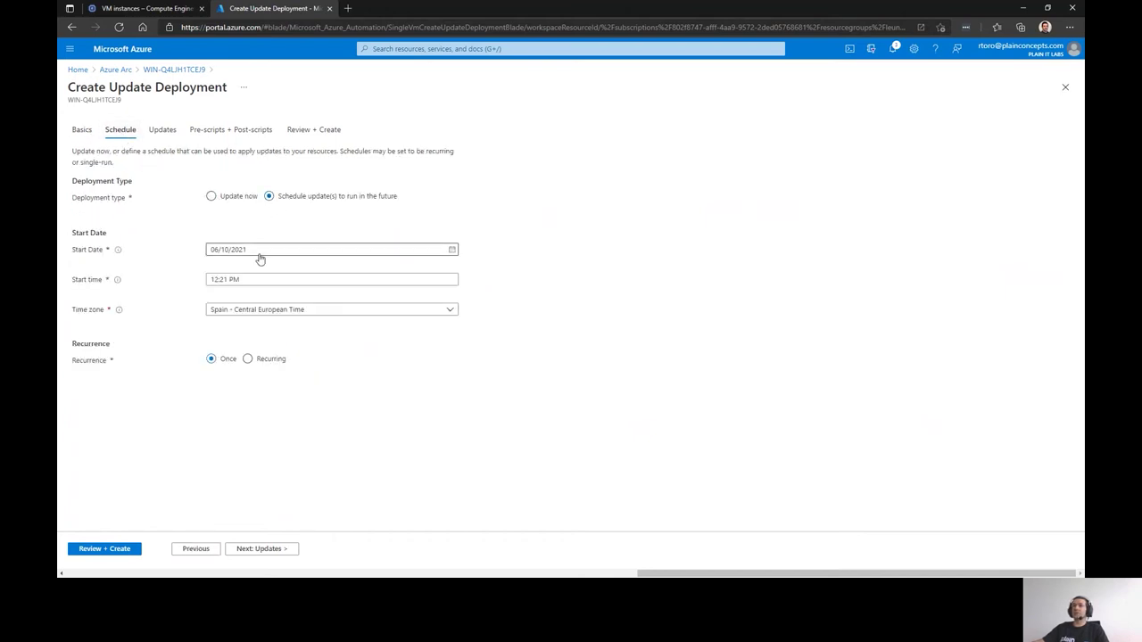
pyautogui.click(211, 197)
# Review the available update classifications, and discard the unsaved update deployment to return to update management
pyautogui.click(163, 130)
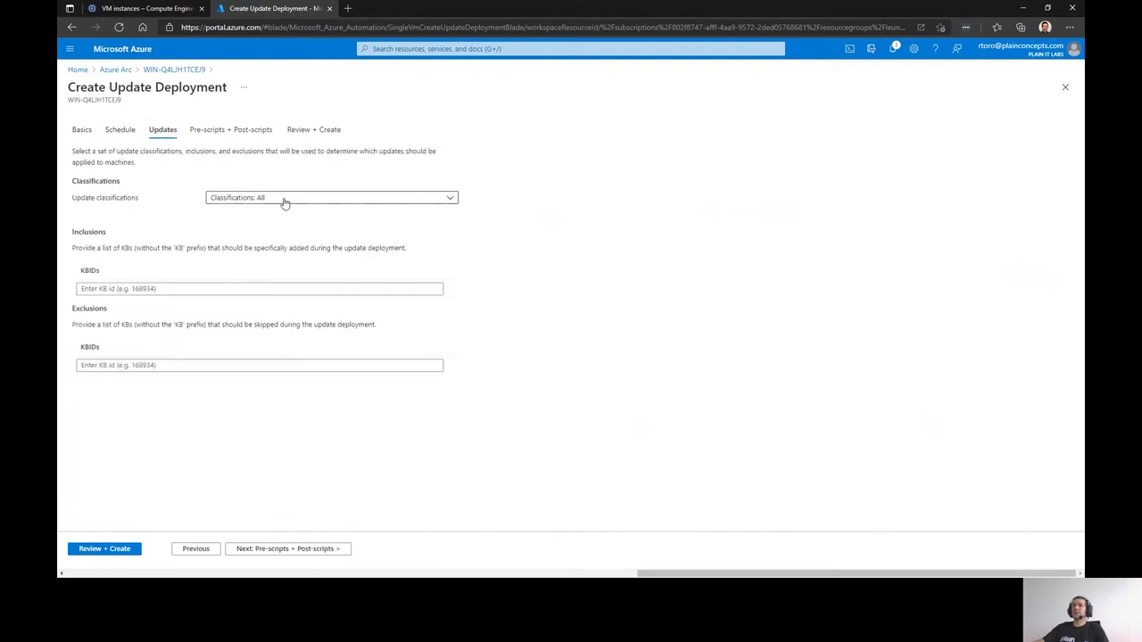
pyautogui.click(284, 199)
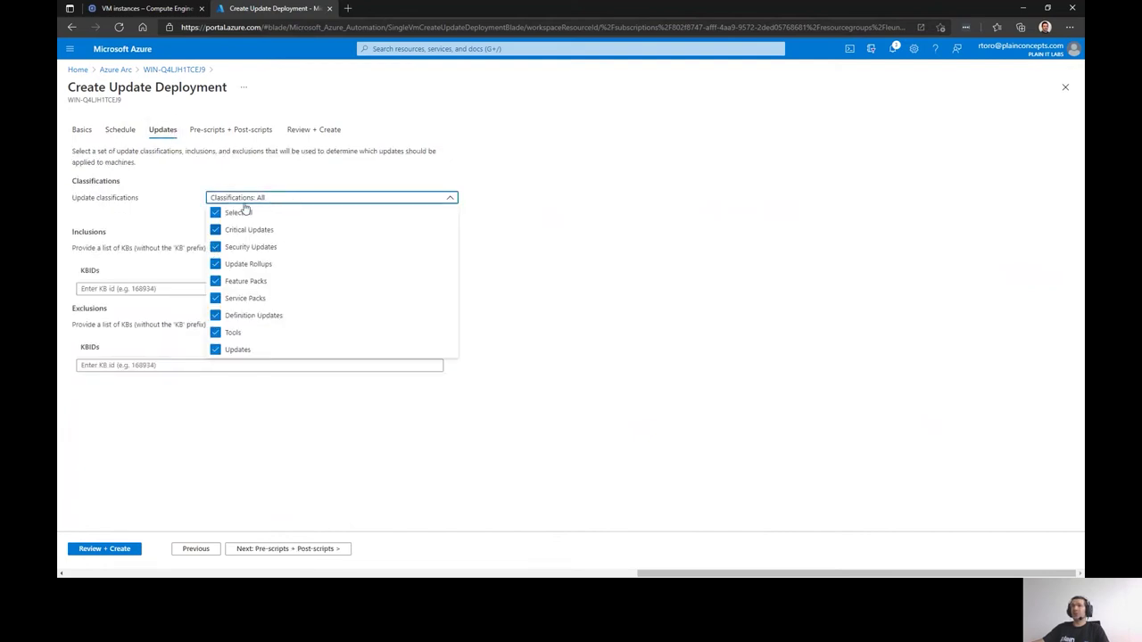
pyautogui.click(199, 177)
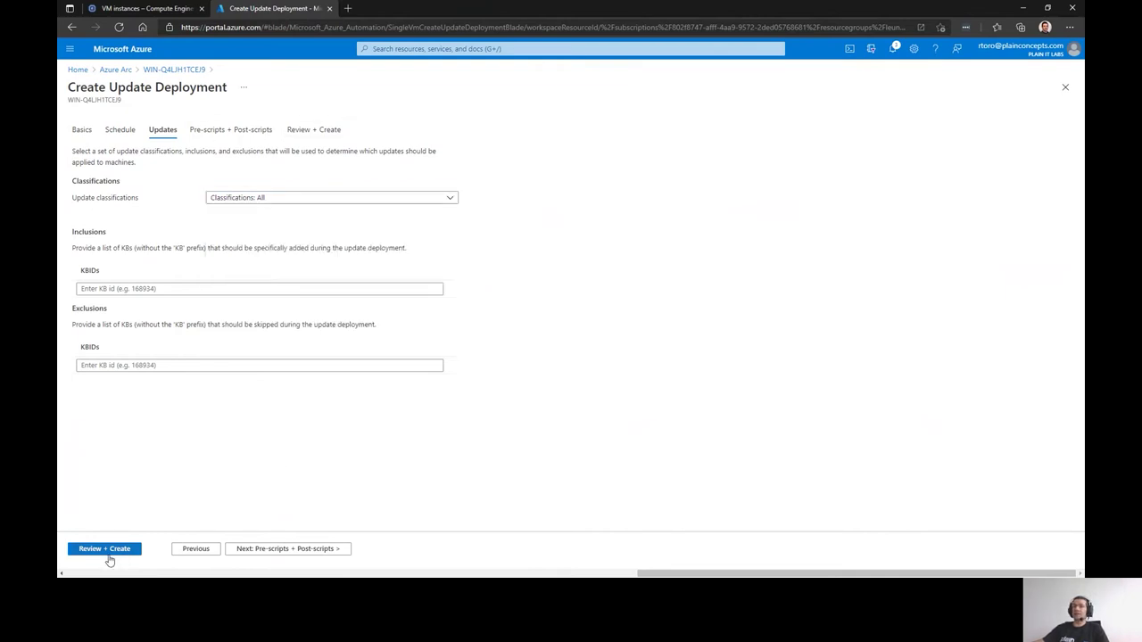
pyautogui.click(187, 553)
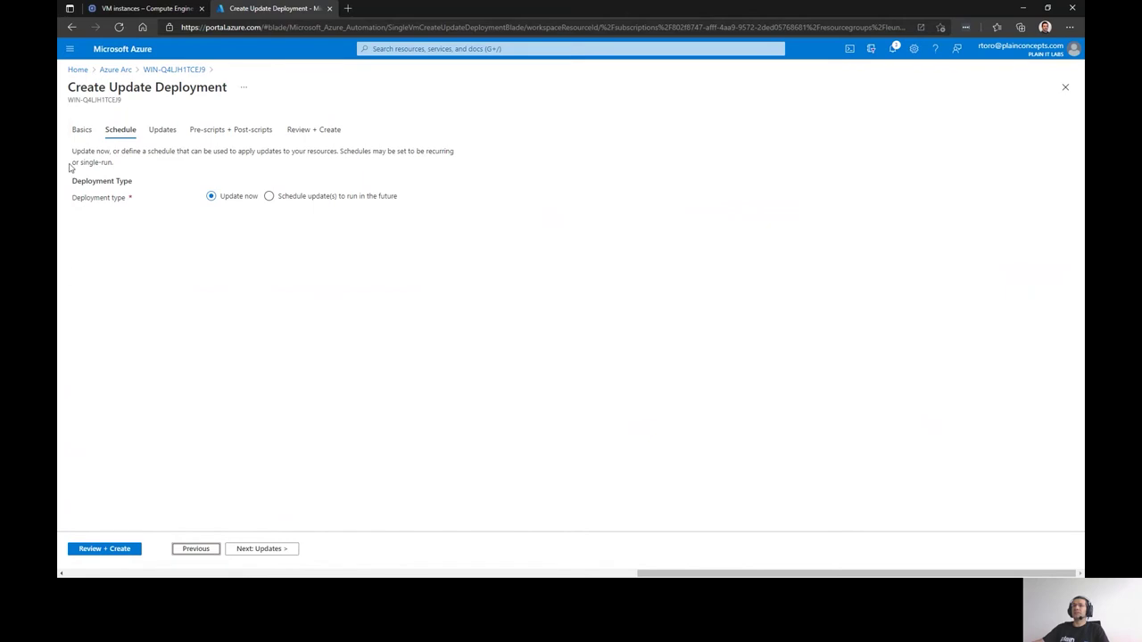
pyautogui.click(170, 69)
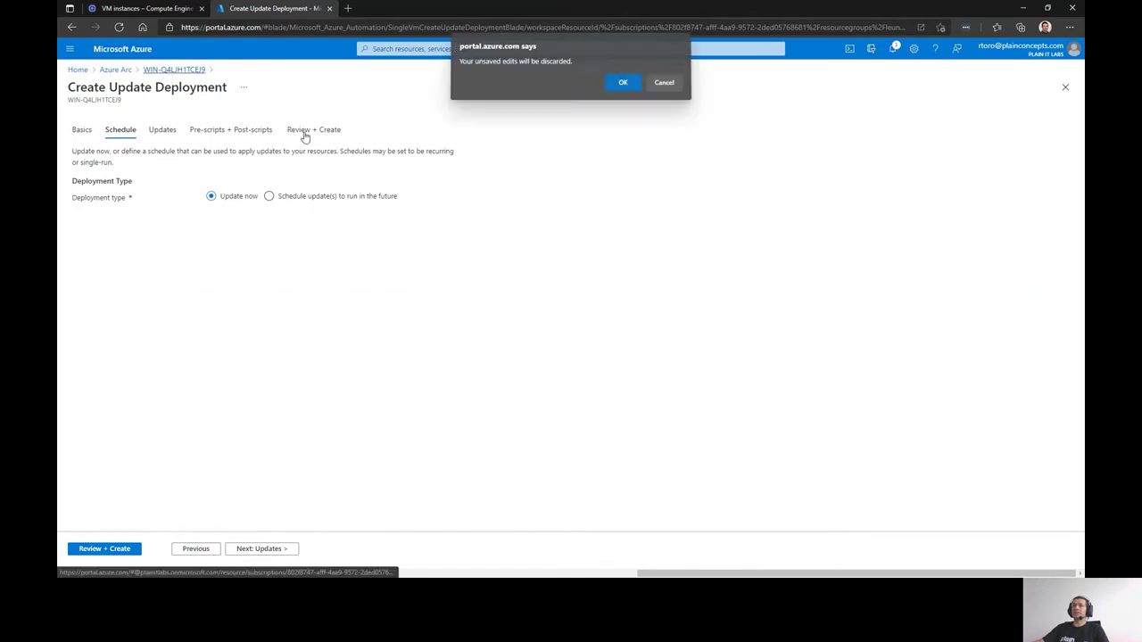
pyautogui.click(624, 86)
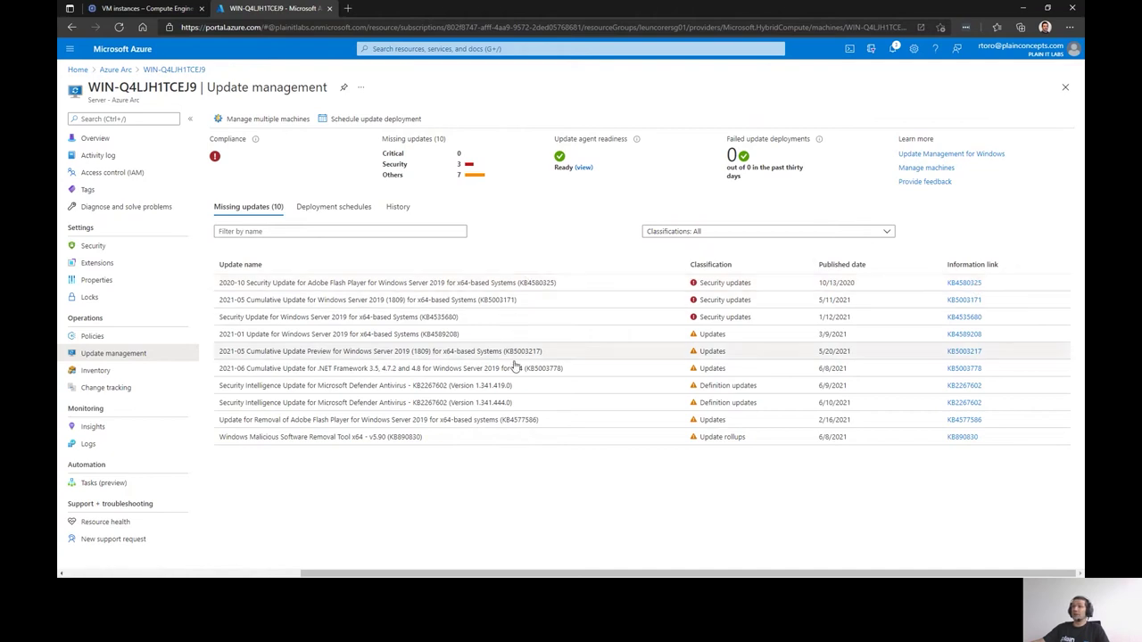
# View the support article for the missing Adobe Flash Player security update KB4580325 and close it
pyautogui.click(964, 284)
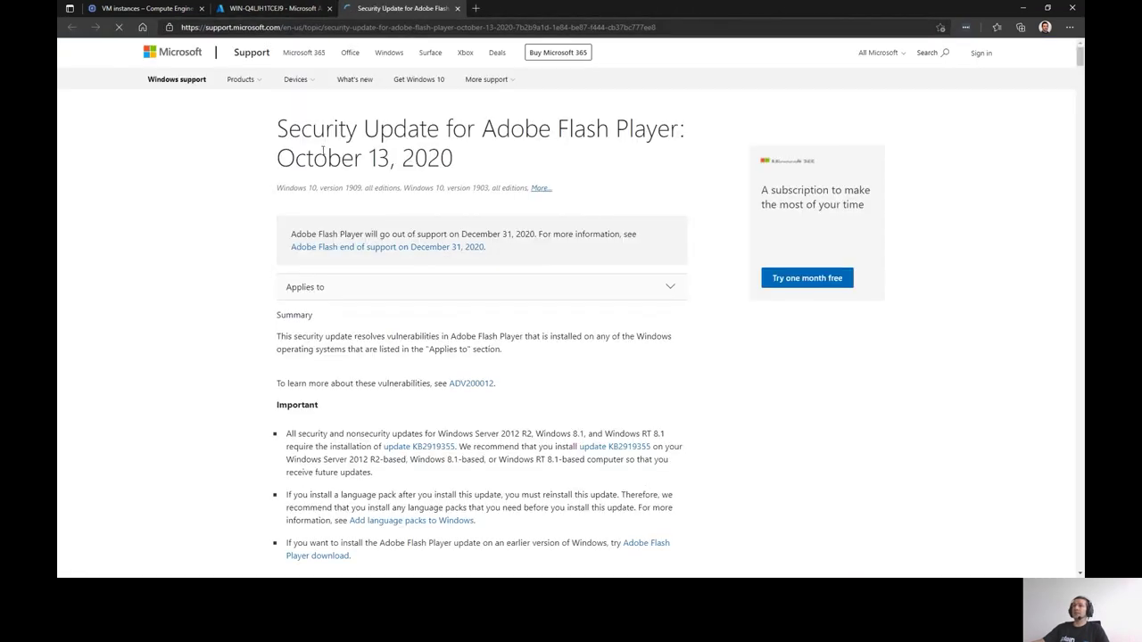
pyautogui.moveTo(272, 123); pyautogui.dragTo(515, 169)
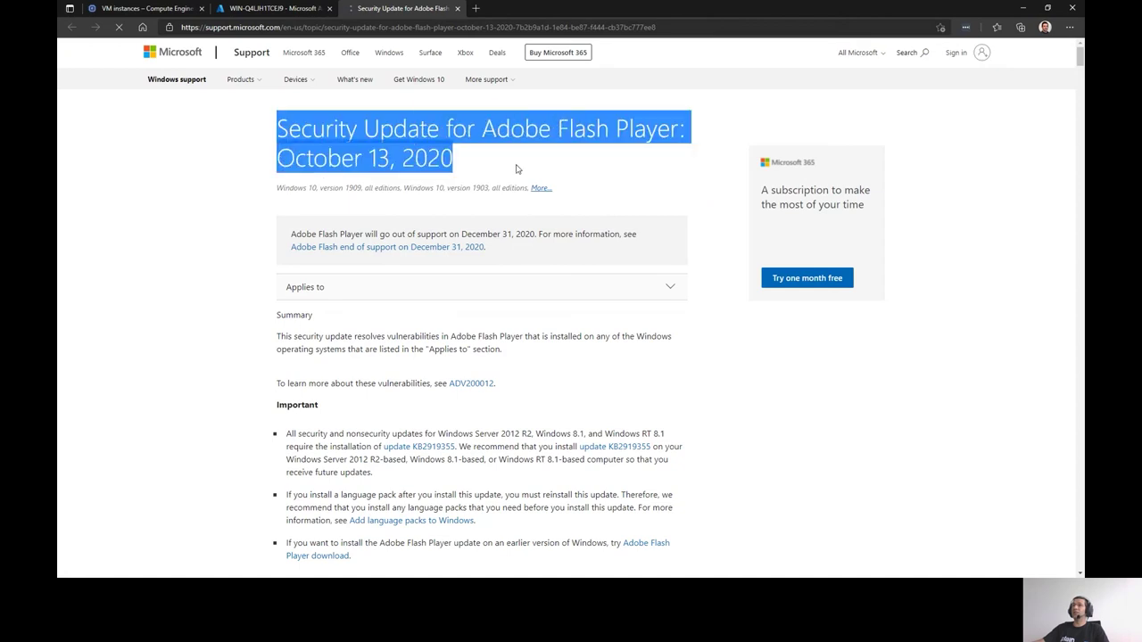
pyautogui.click(458, 8)
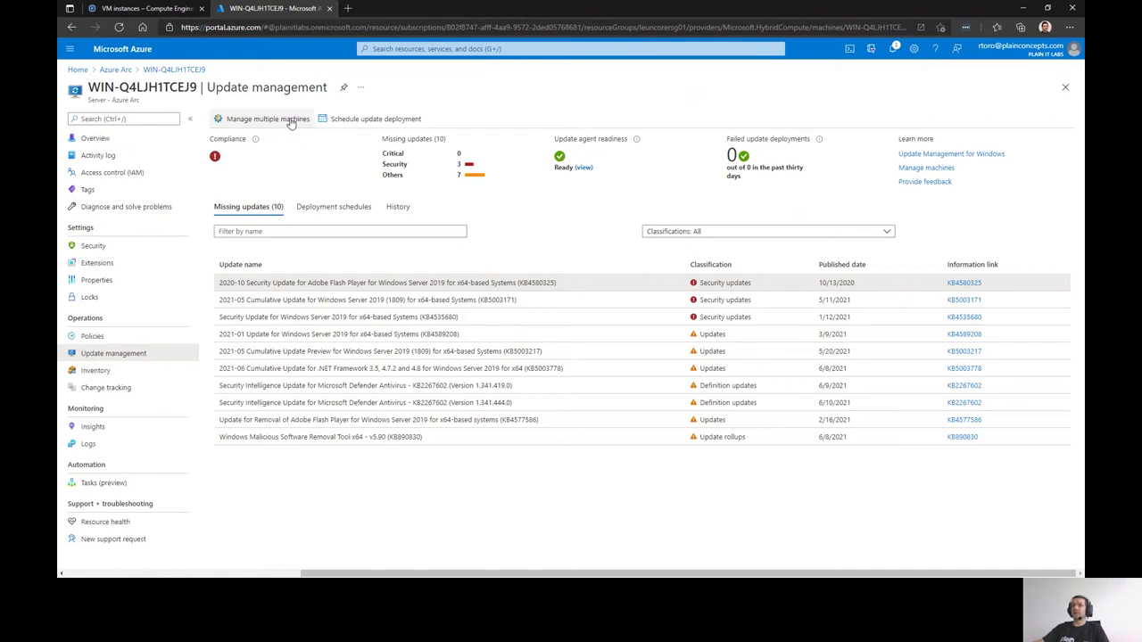
# Open the Windows server's policies and view the compliance details of the Azure Security Benchmark initiative
pyautogui.click(93, 335)
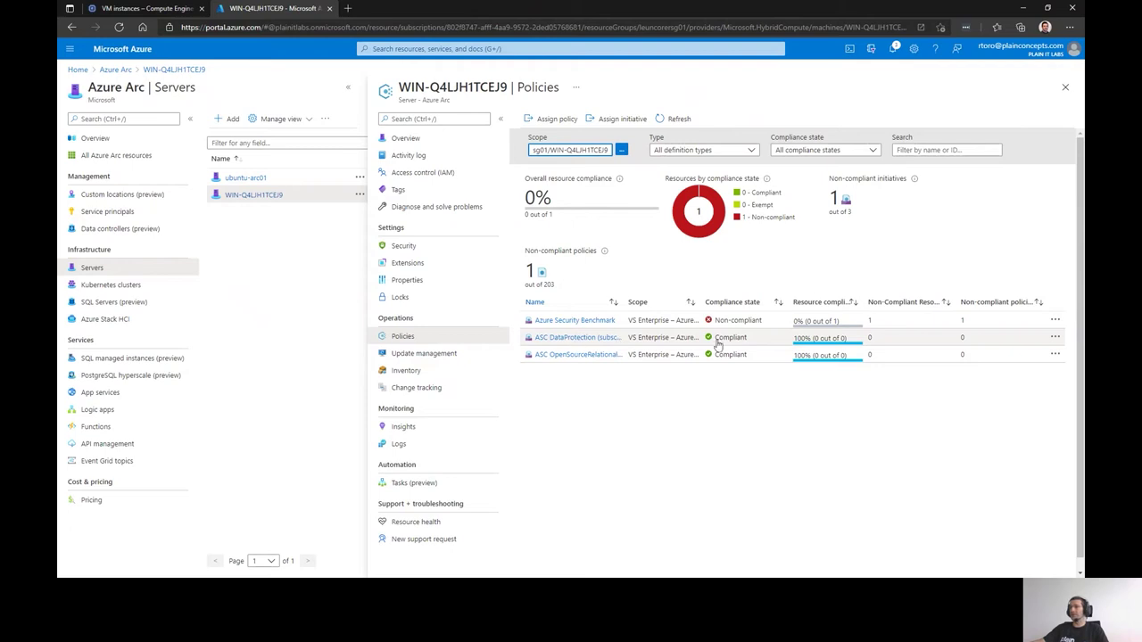
pyautogui.click(564, 323)
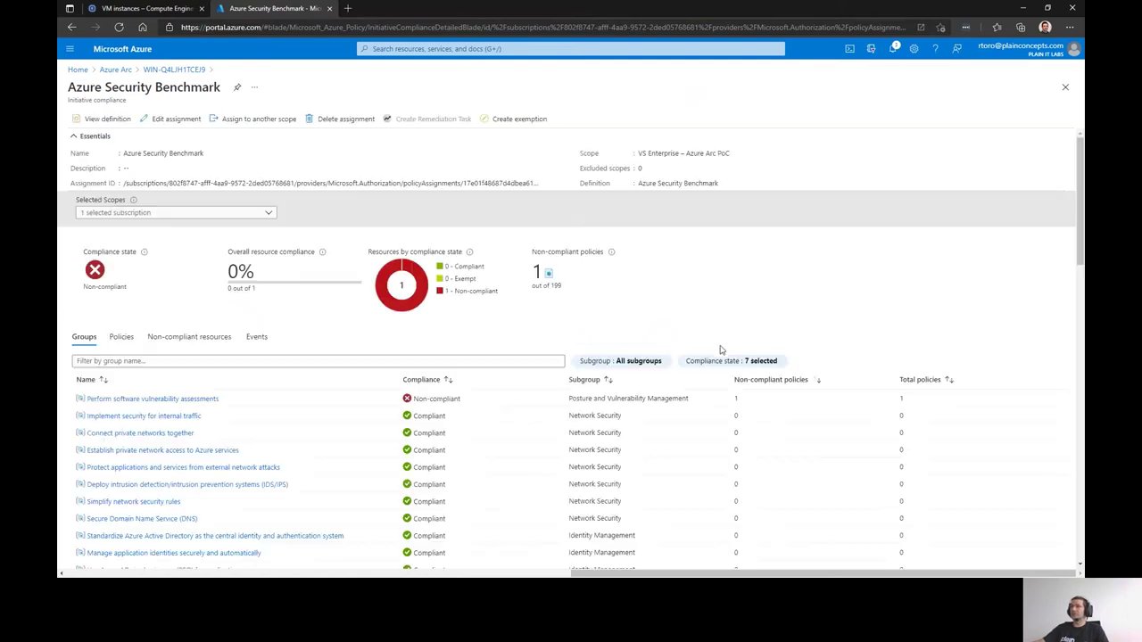
# Review the Azure Security Benchmark groups, and examine the policies and resource compliance of the non-compliant "Perform software vulnerability assessments" group
pyautogui.scroll(-2, 249, 398)
pyautogui.scroll(-1, 248, 398)
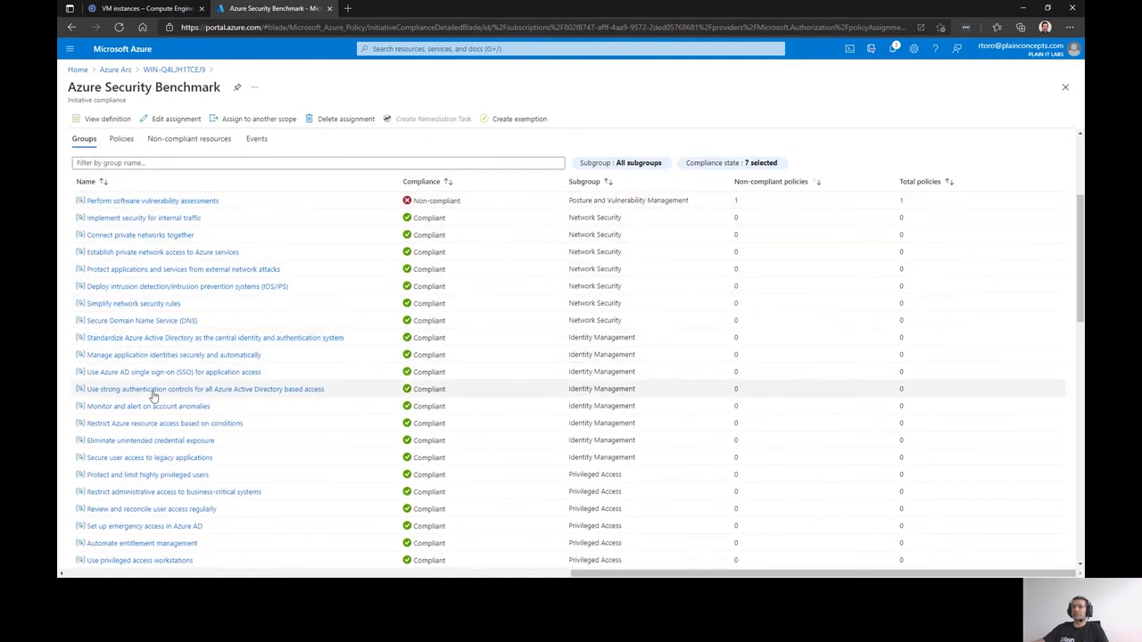
pyautogui.scroll(-4, 183, 446)
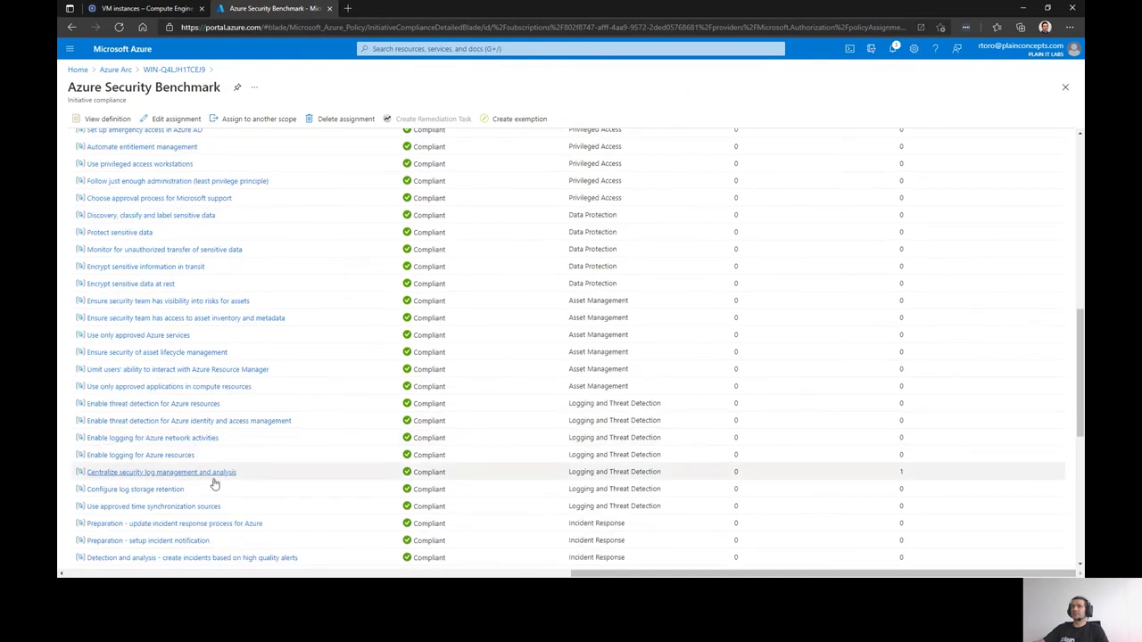
pyautogui.scroll(5, 315, 494)
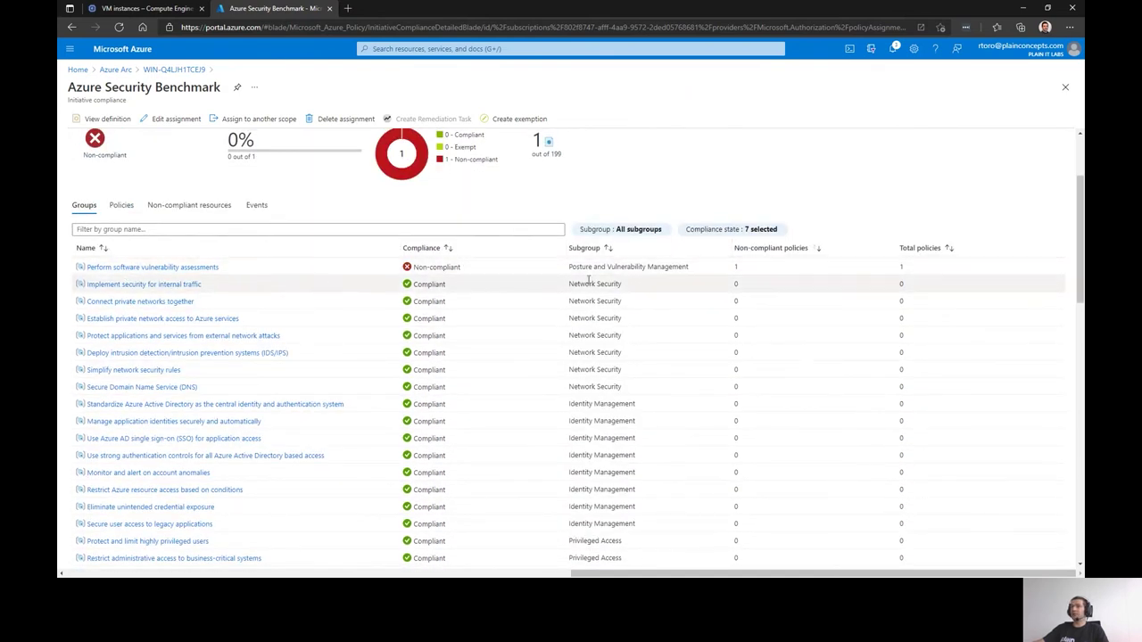
pyautogui.click(114, 270)
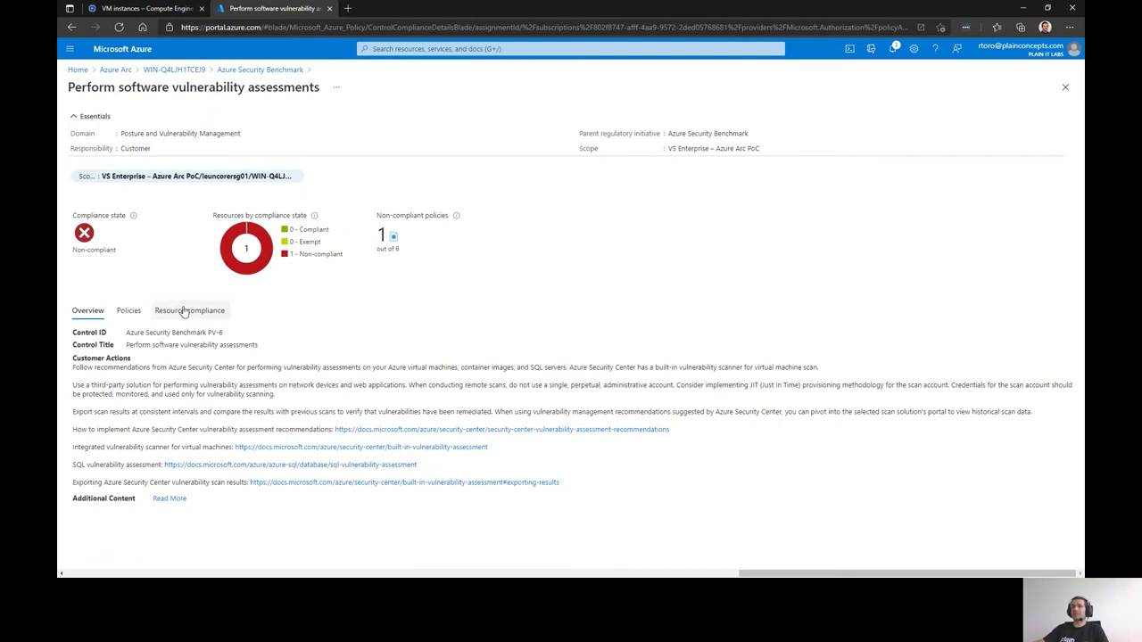
pyautogui.click(126, 315)
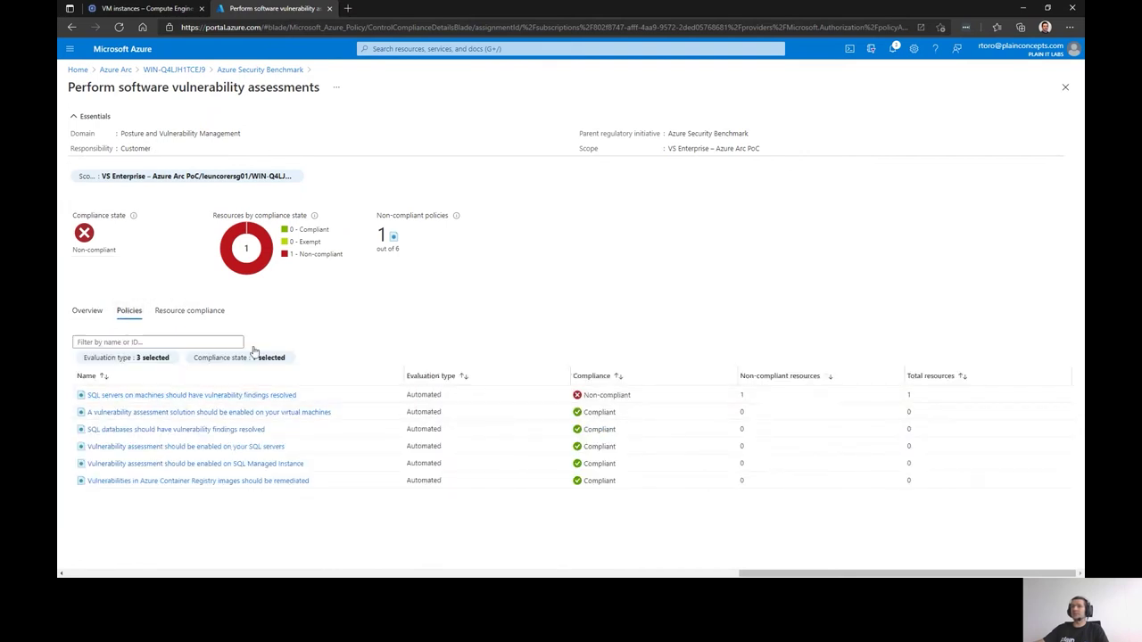
pyautogui.click(179, 312)
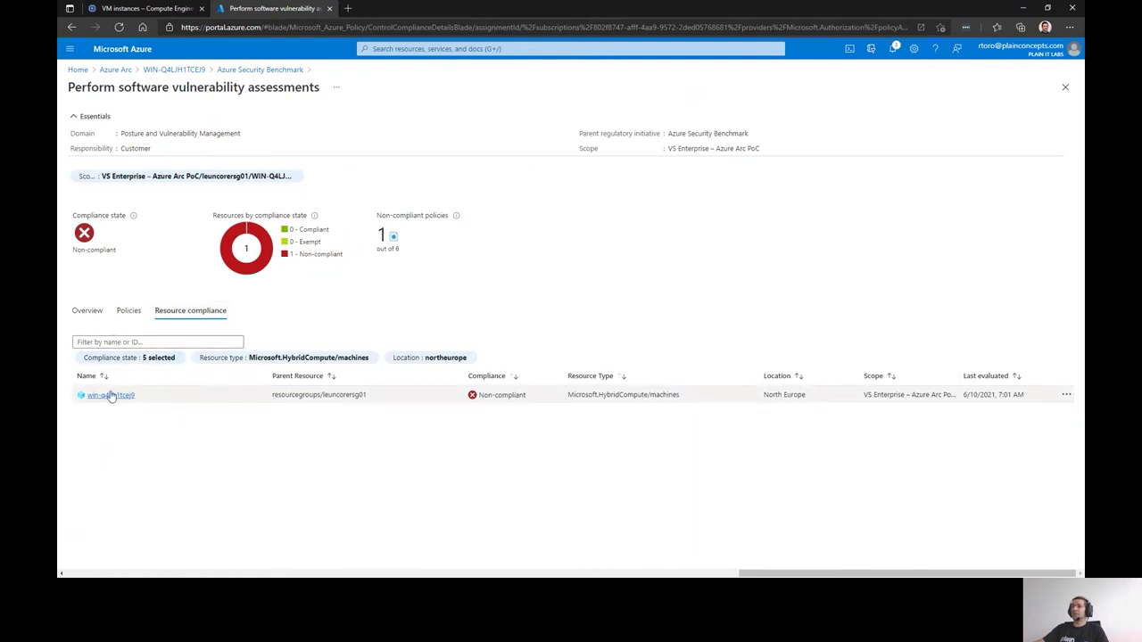
# Return to the Windows server, check its security overview and view the additional recommendations in Security Center
pyautogui.click(172, 71)
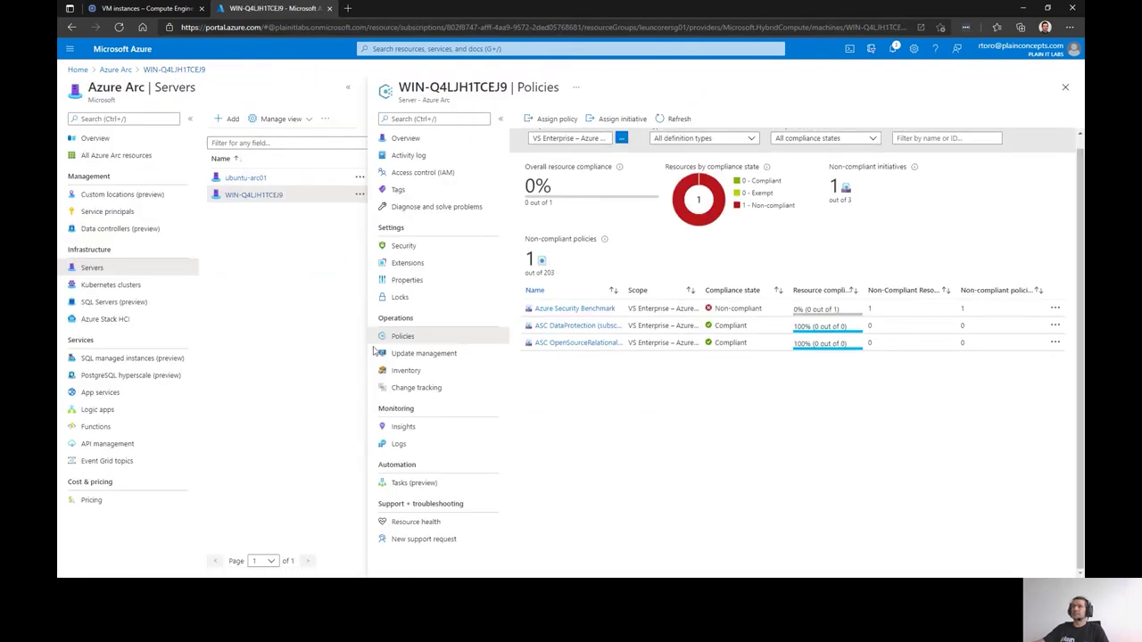
pyautogui.click(421, 252)
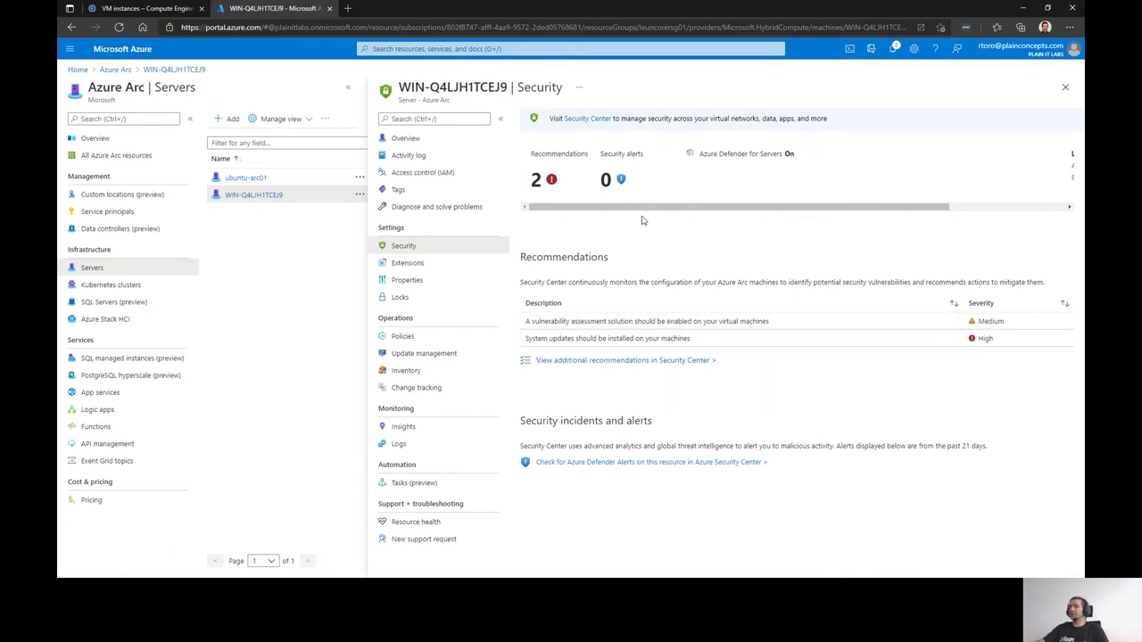
pyautogui.click(594, 361)
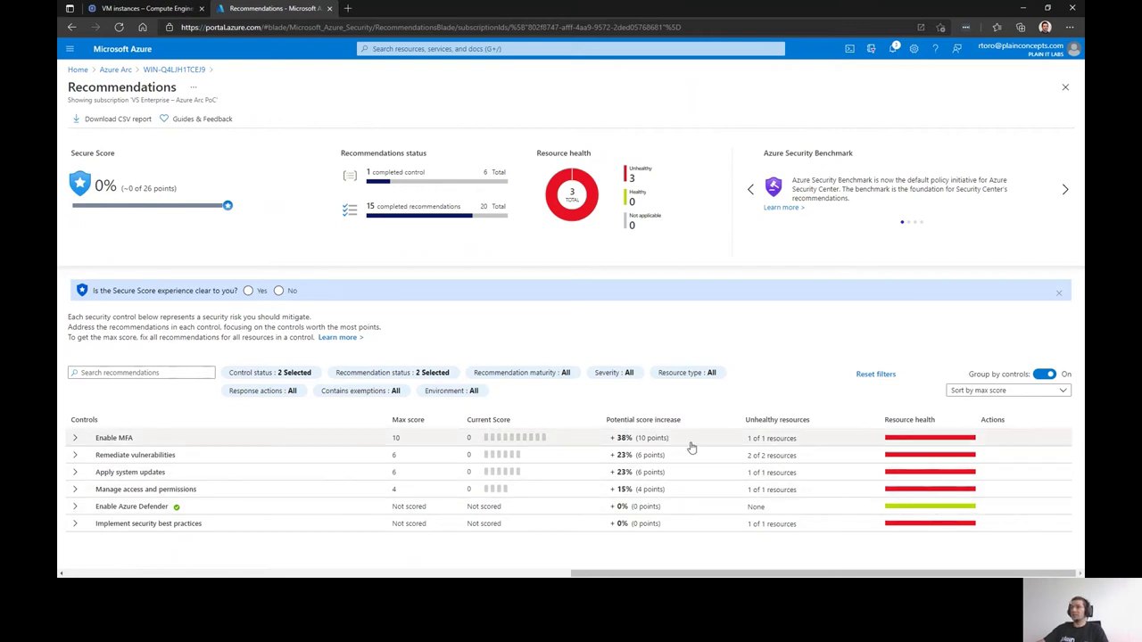
# Expand the Enable MFA, Remediate vulnerabilities and Apply system updates controls to review their recommendations
pyautogui.click(75, 438)
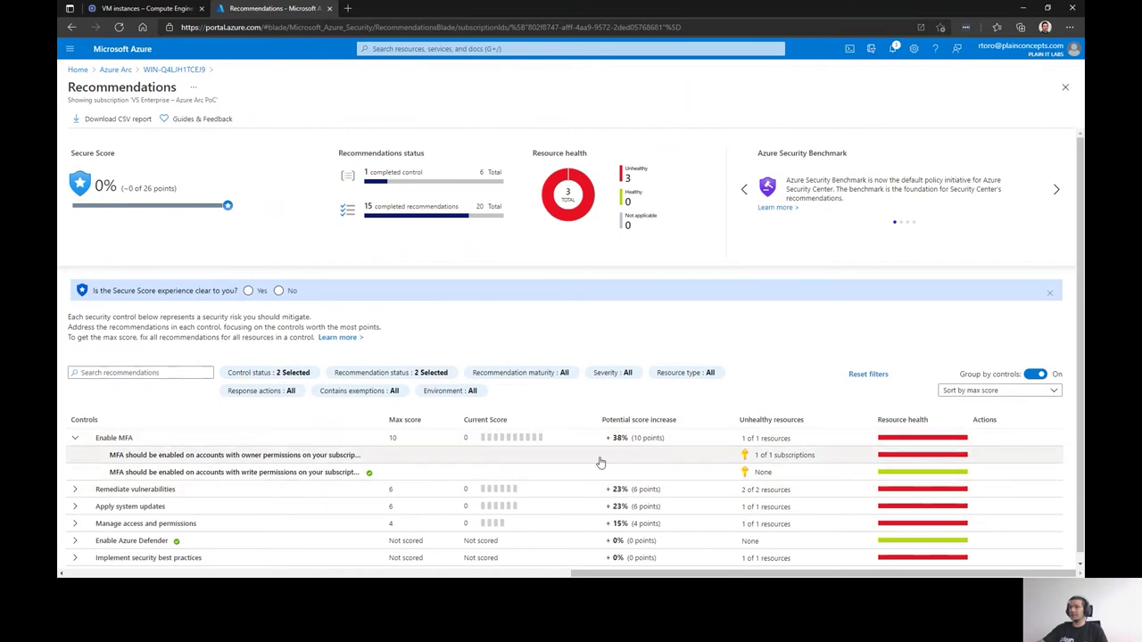
pyautogui.click(76, 489)
pyautogui.scroll(-1, 256, 465)
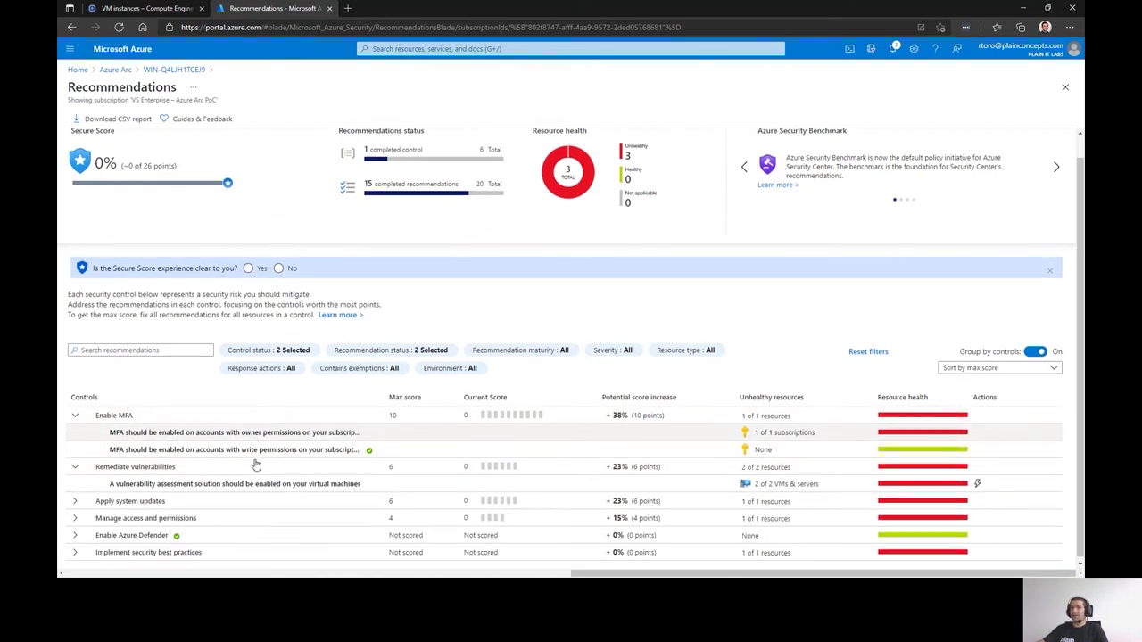
pyautogui.click(75, 500)
pyautogui.scroll(-1, 107, 482)
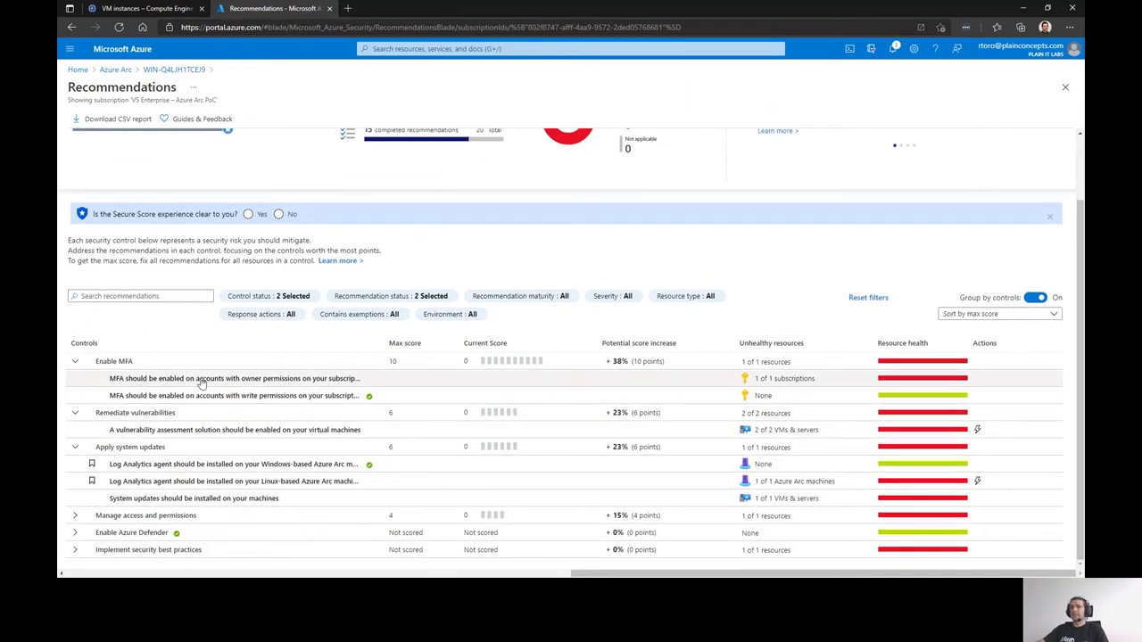
# View the affected resources of the MFA recommendation for owner accounts, and those of the virtual machine vulnerability assessment recommendation
pyautogui.click(257, 381)
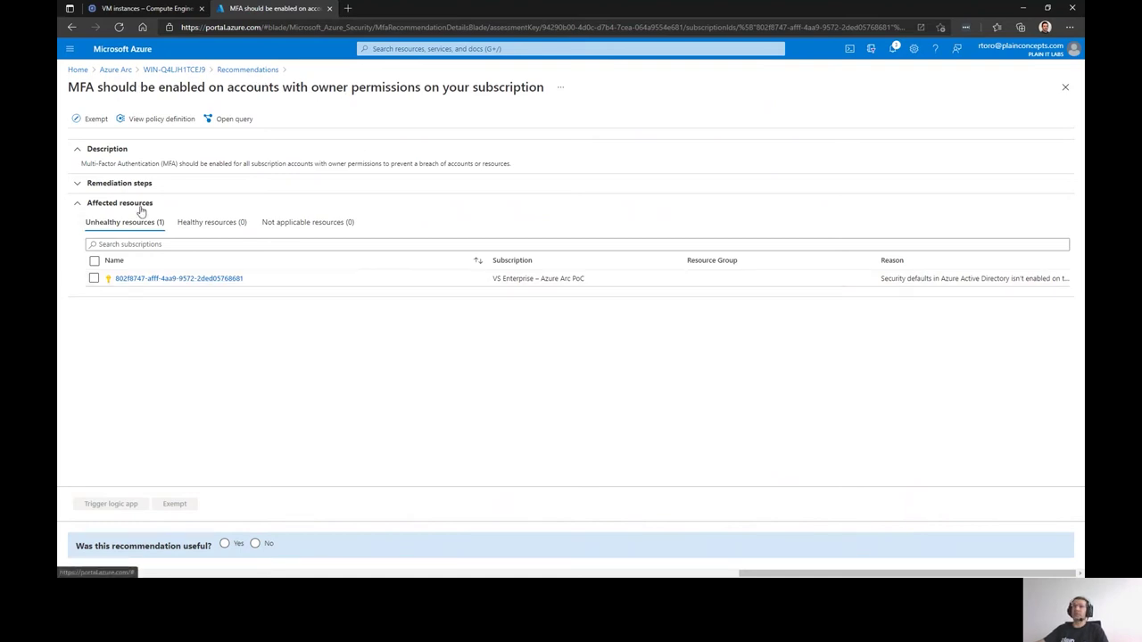
pyautogui.click(247, 70)
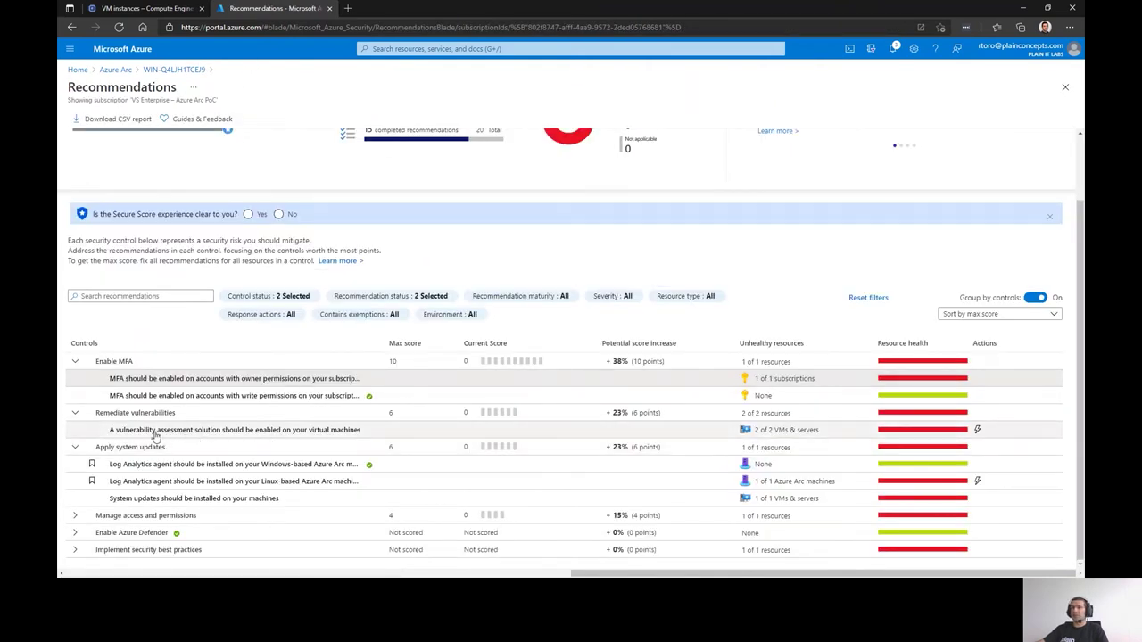
pyautogui.click(206, 430)
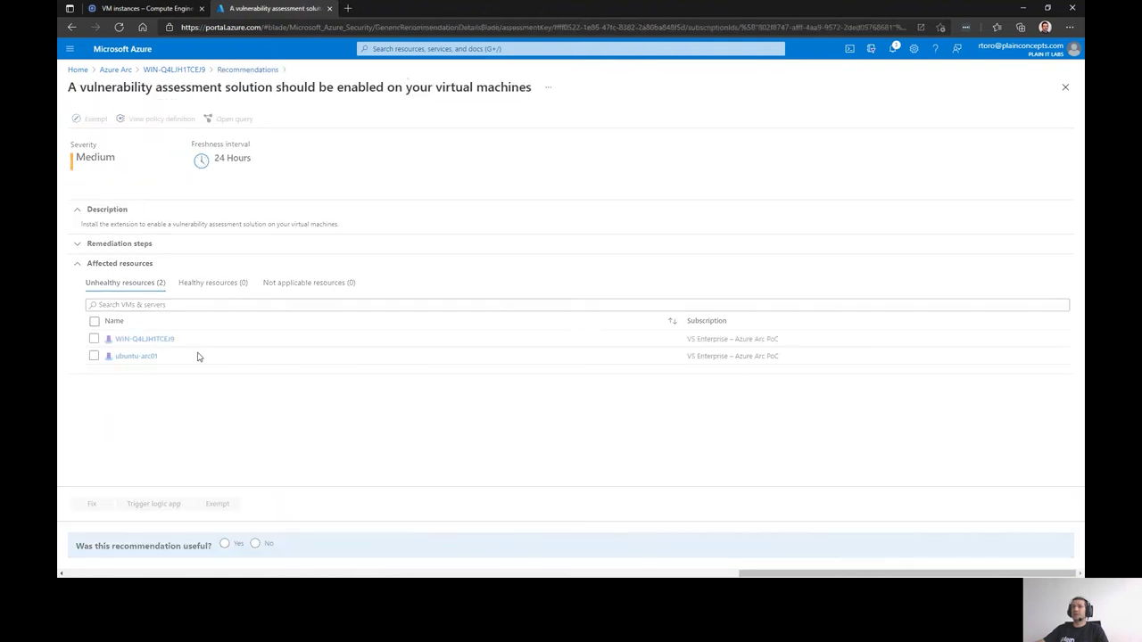
# Open the affected Windows server, check its missing updates in update management, and return to the vulnerability assessment recommendation
pyautogui.click(147, 340)
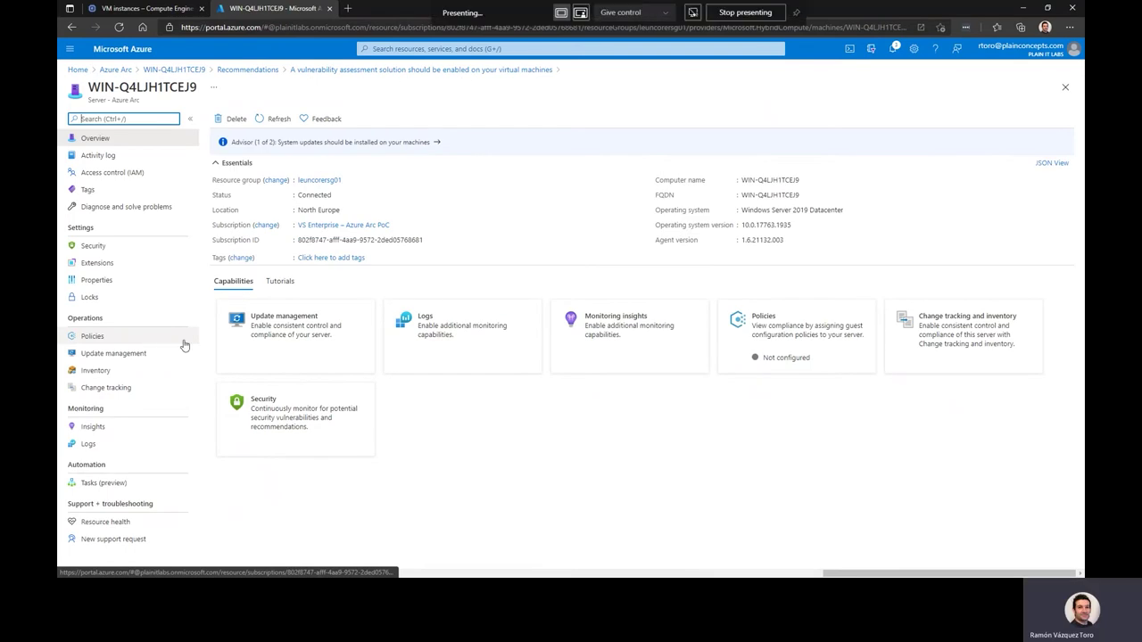
pyautogui.click(283, 321)
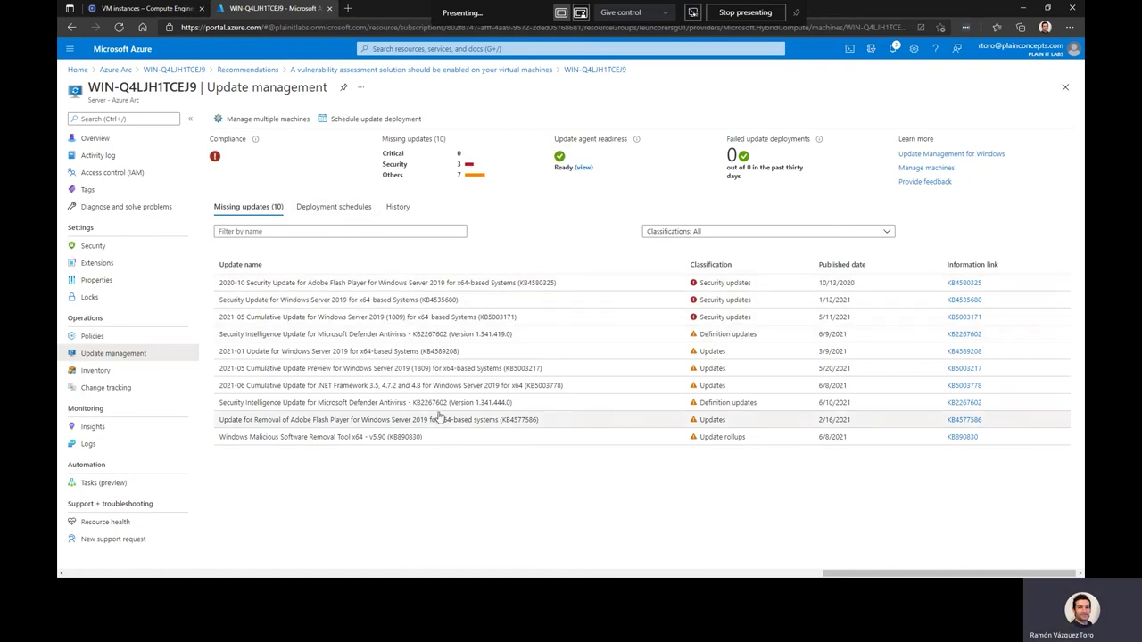
pyautogui.click(71, 29)
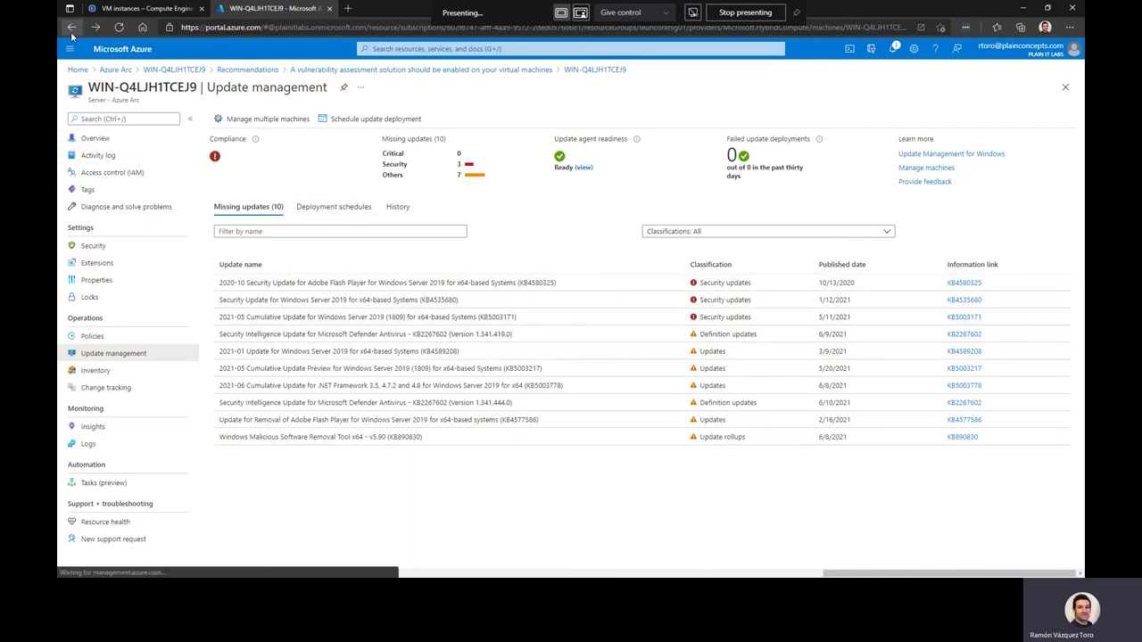
pyautogui.click(71, 29)
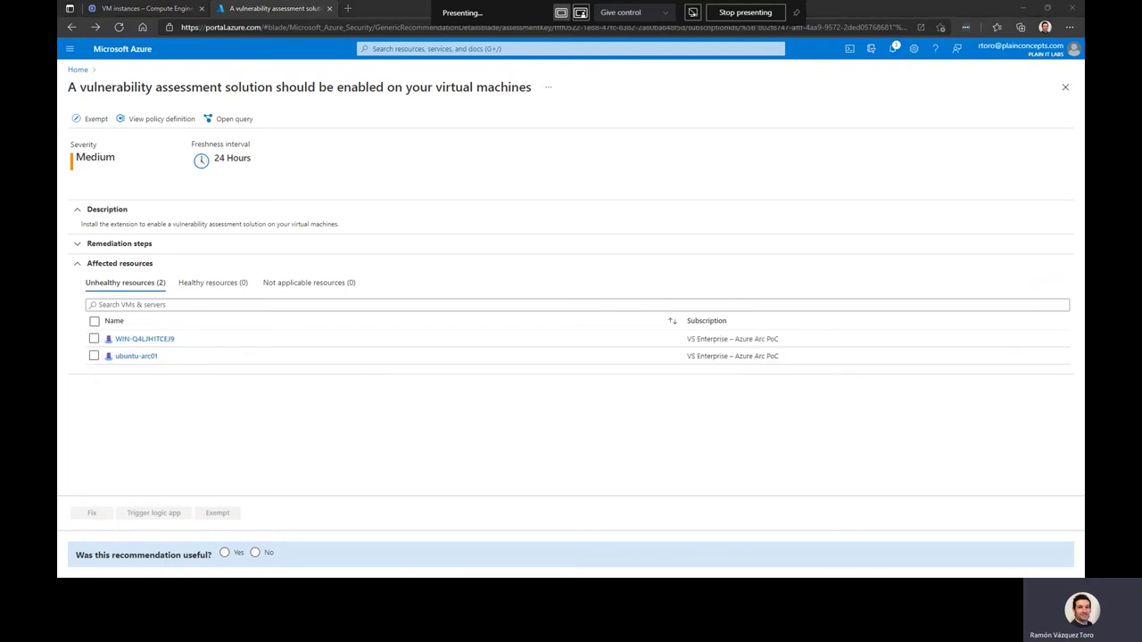
# View the overview of the affected ubuntu-arc01 server and return to the Security Center recommendations list
pyautogui.click(136, 357)
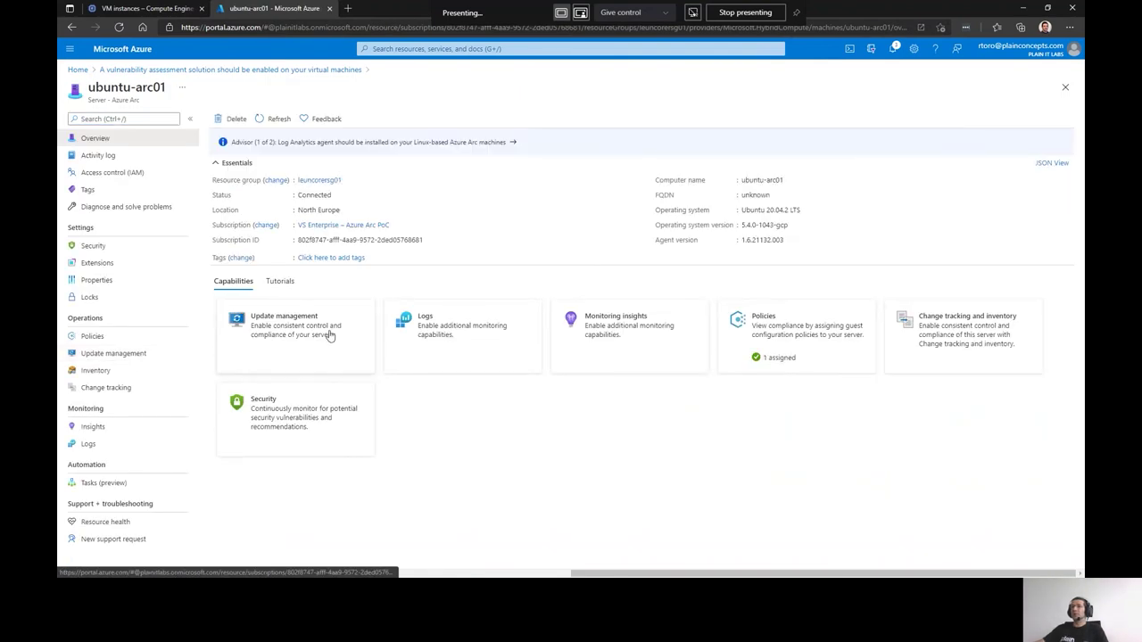
pyautogui.click(73, 27)
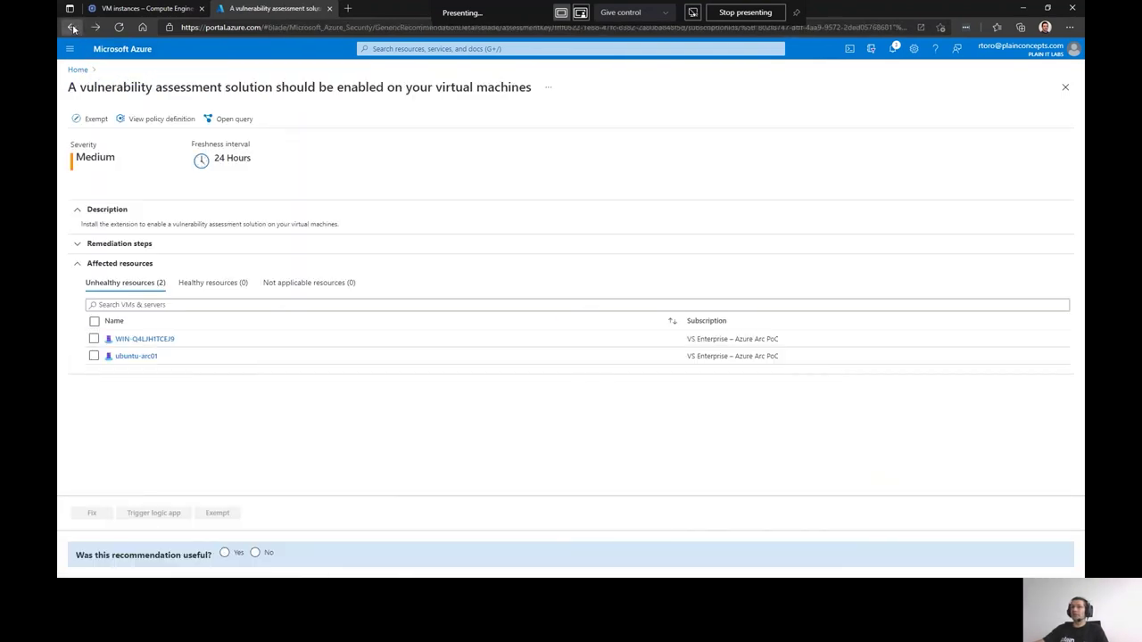
pyautogui.click(74, 28)
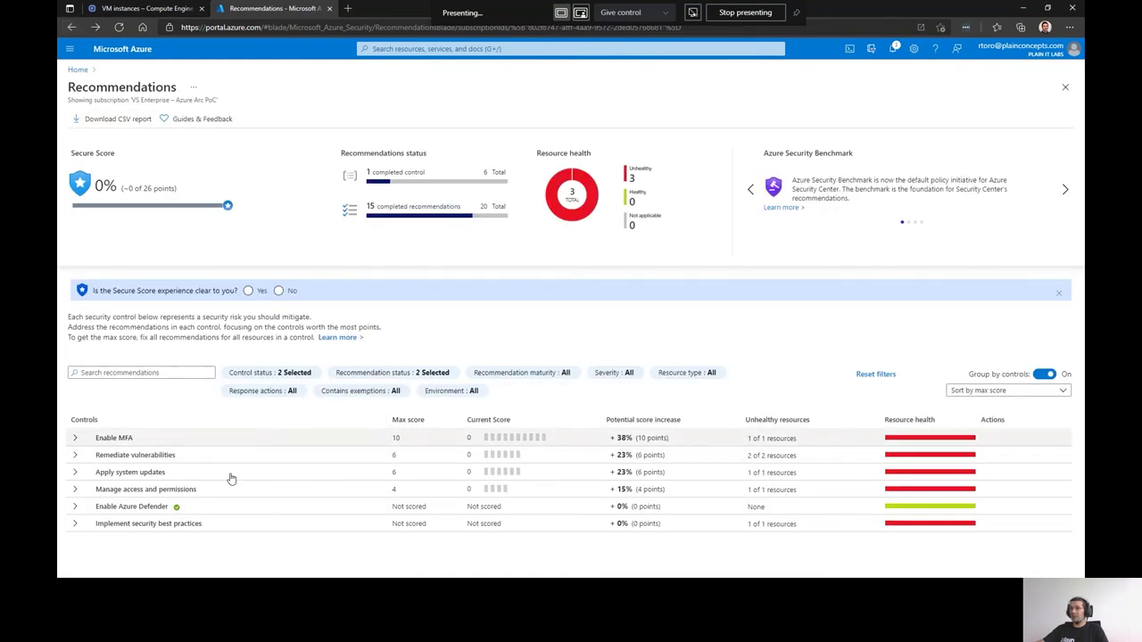
# Under Manage access and permissions, view the external owner accounts requiring removal from the subscription, and return to the recommendations
pyautogui.click(75, 489)
pyautogui.scroll(-1, 291, 477)
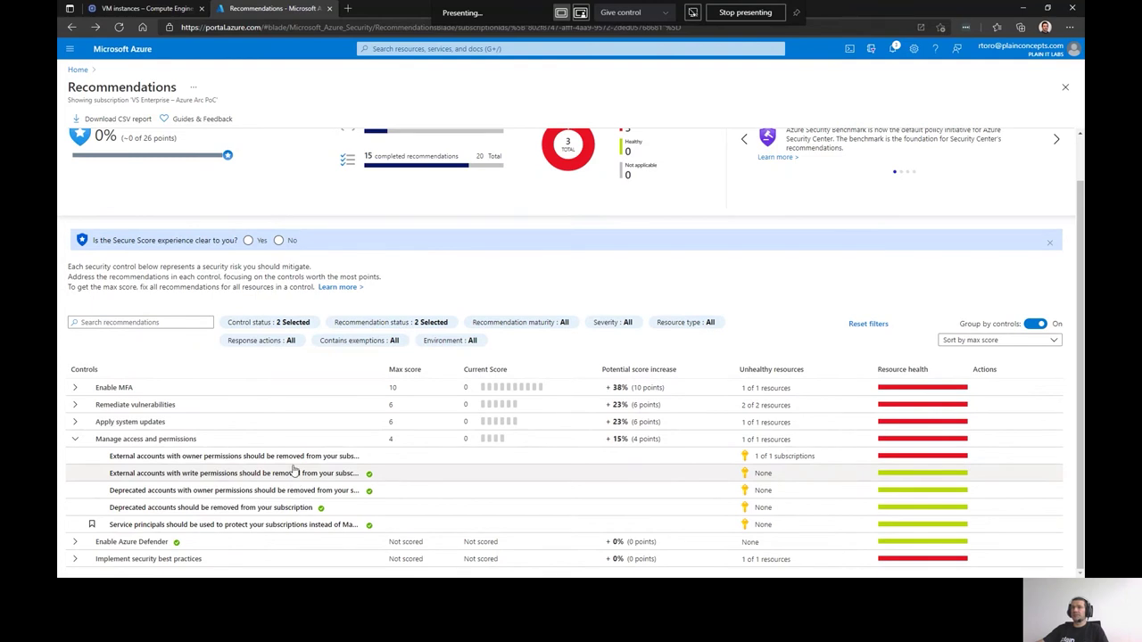
pyautogui.click(246, 459)
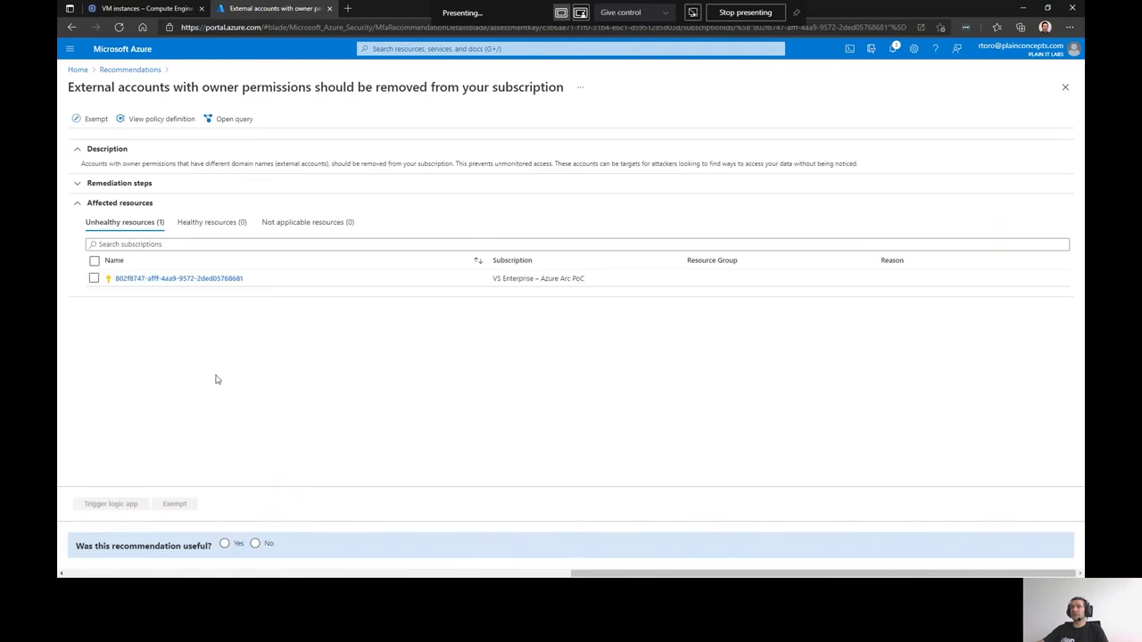
pyautogui.click(175, 278)
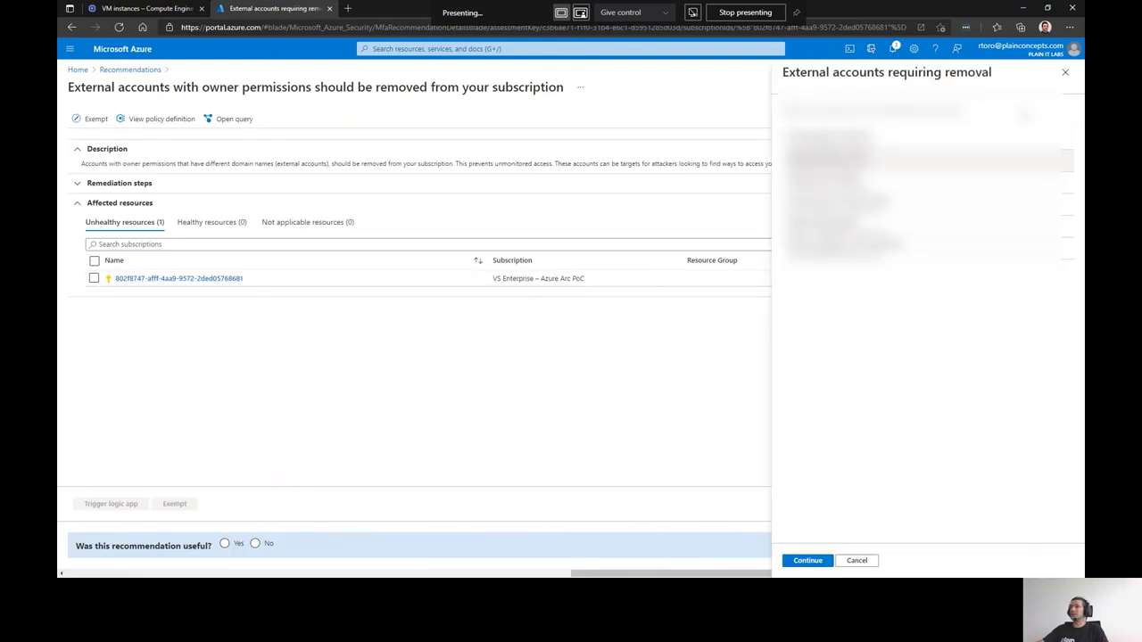
pyautogui.click(1065, 71)
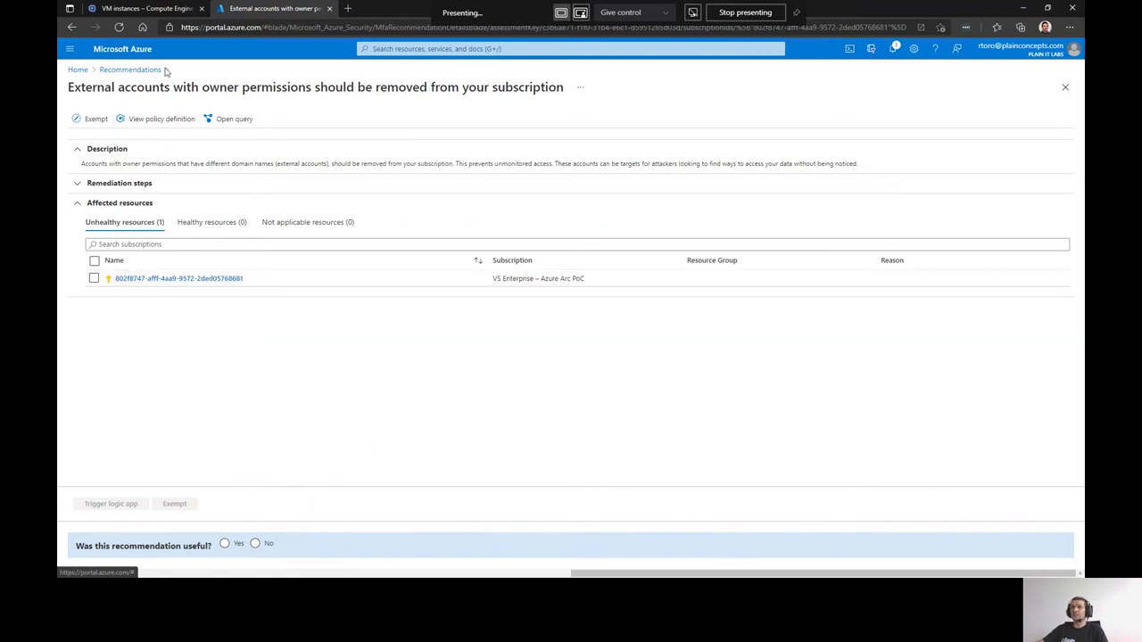
pyautogui.click(130, 69)
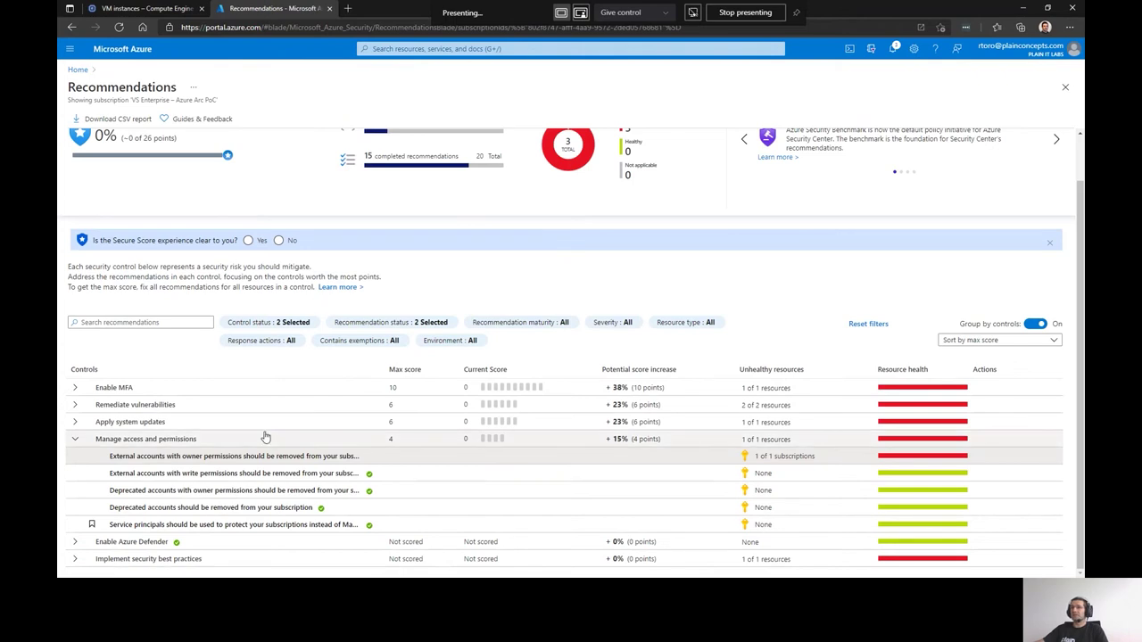
# Expand the Implement security best practices control and review its recommendations
pyautogui.click(72, 560)
pyautogui.scroll(-2, 290, 509)
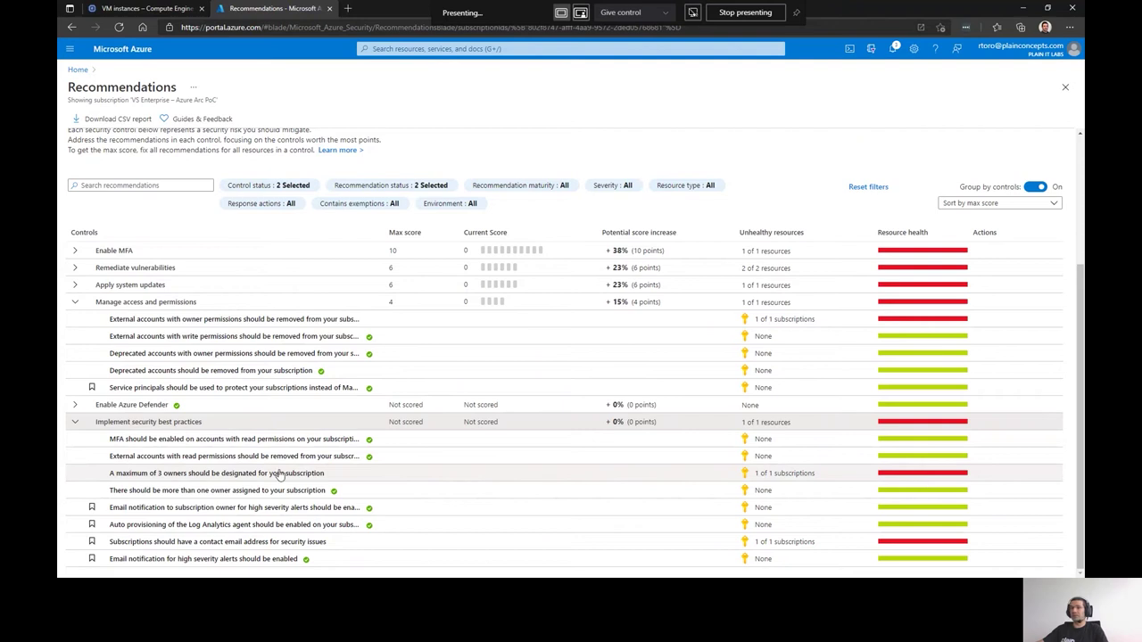
pyautogui.scroll(3, 280, 473)
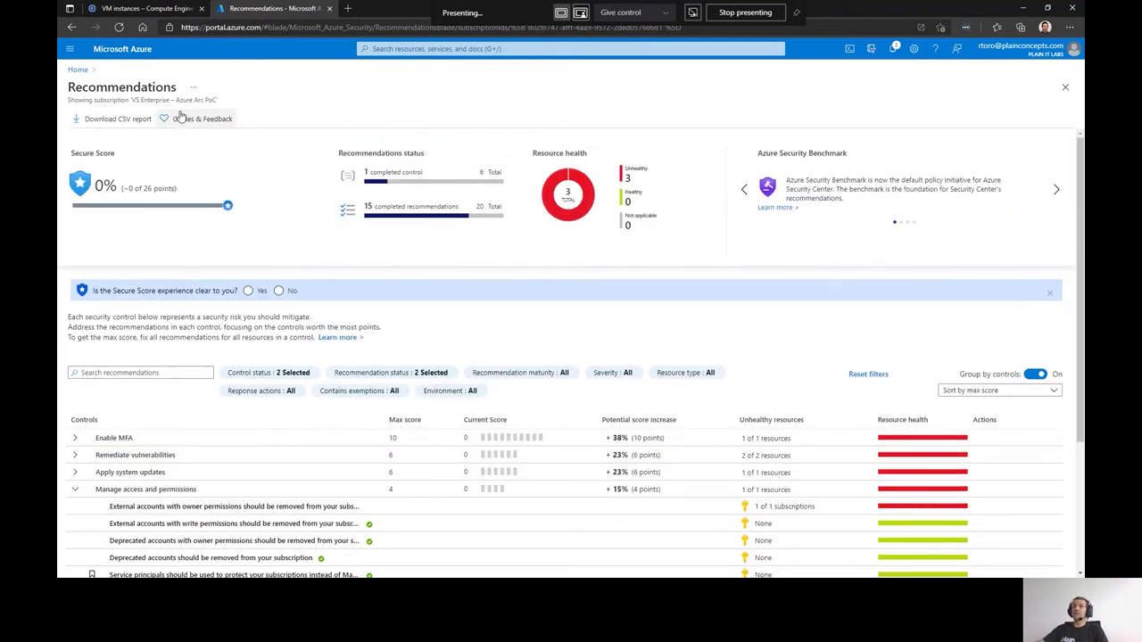
# Return to the portal home page and open the list of servers connected through Azure Arc
pyautogui.click(78, 71)
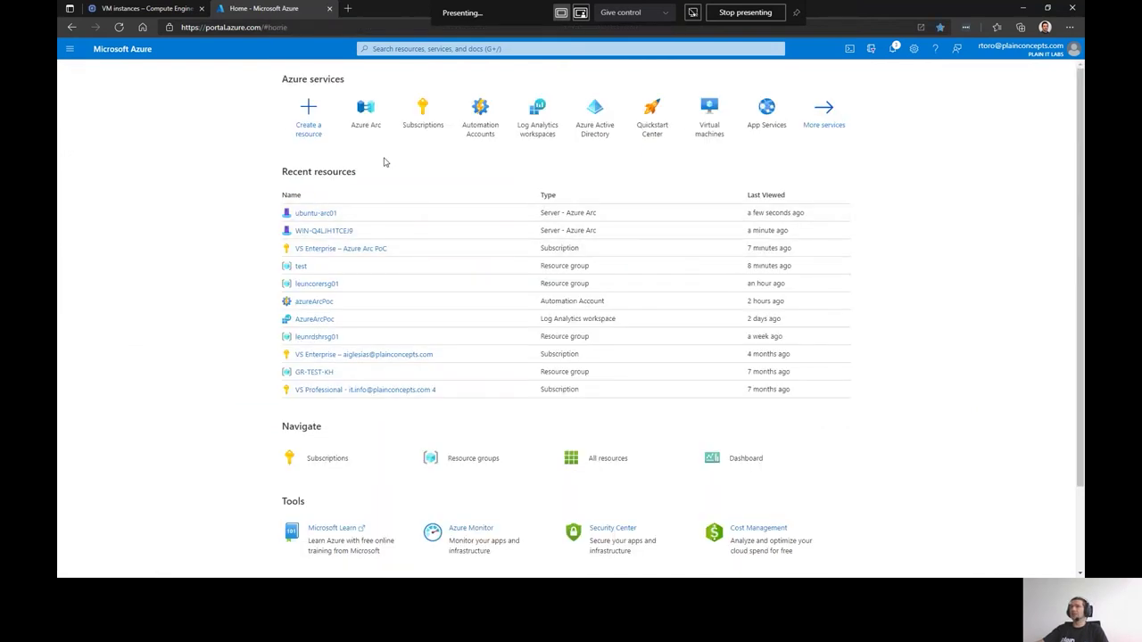
pyautogui.click(410, 122)
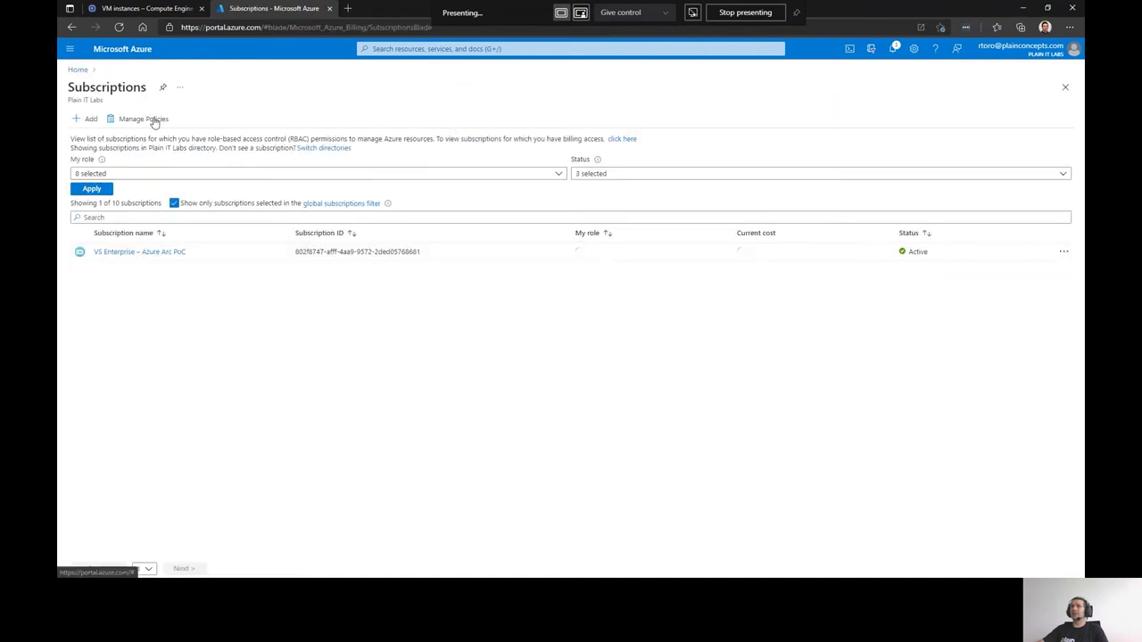
pyautogui.click(90, 71)
pyautogui.click(421, 116)
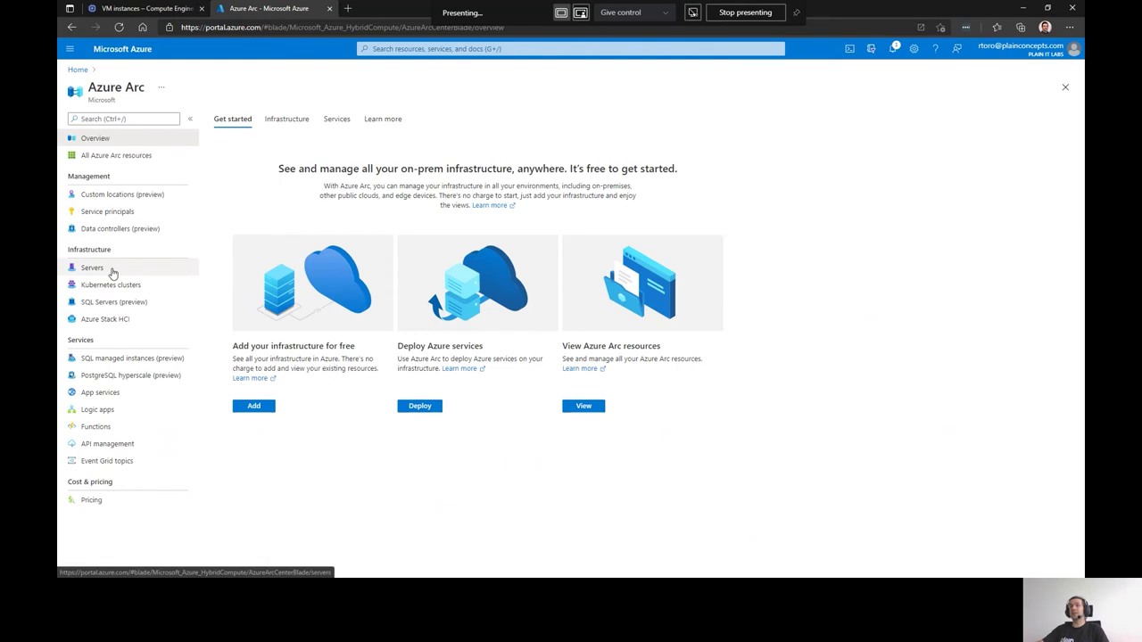
pyautogui.click(104, 271)
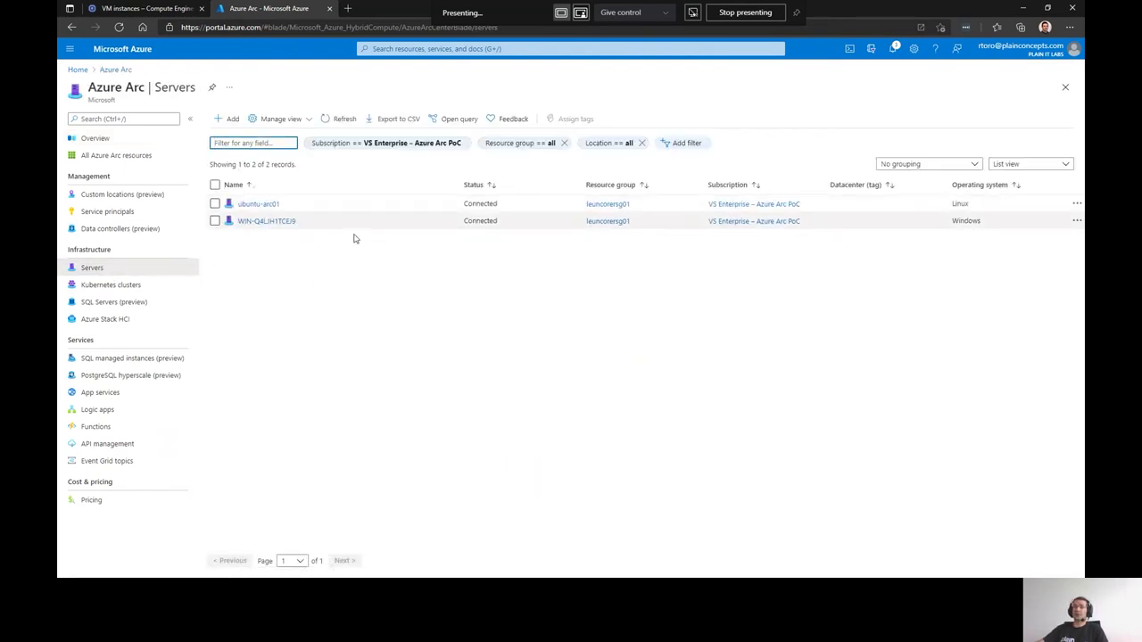
# View the Windows server's overview and the Update management page of ubuntu-arc01, returning to the ubuntu-arc01 overview
pyautogui.click(267, 223)
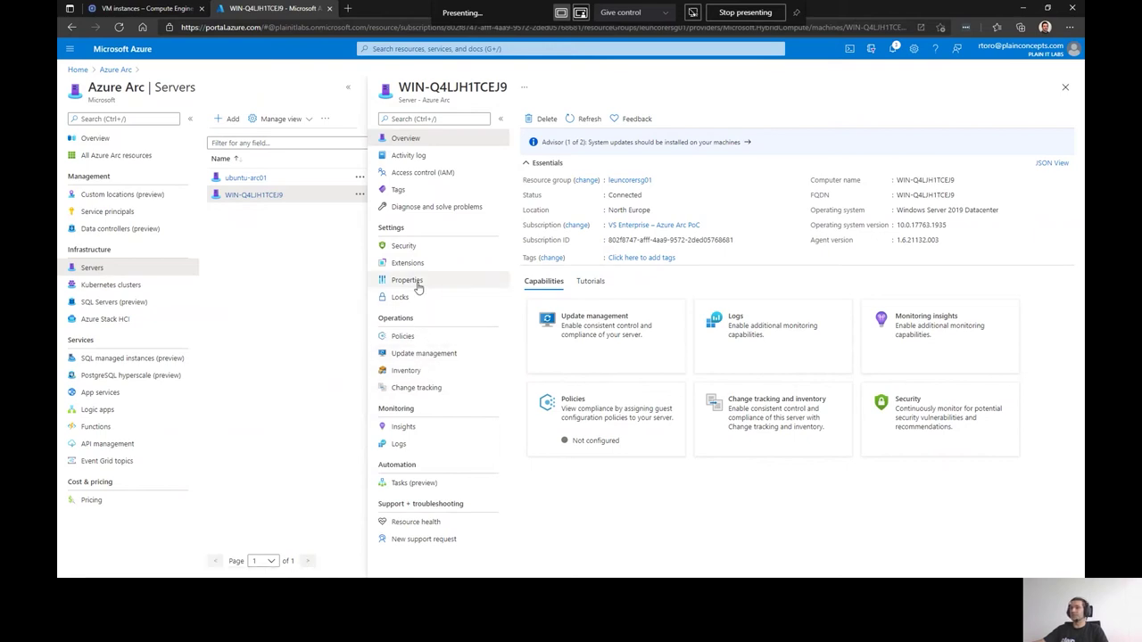
pyautogui.click(236, 179)
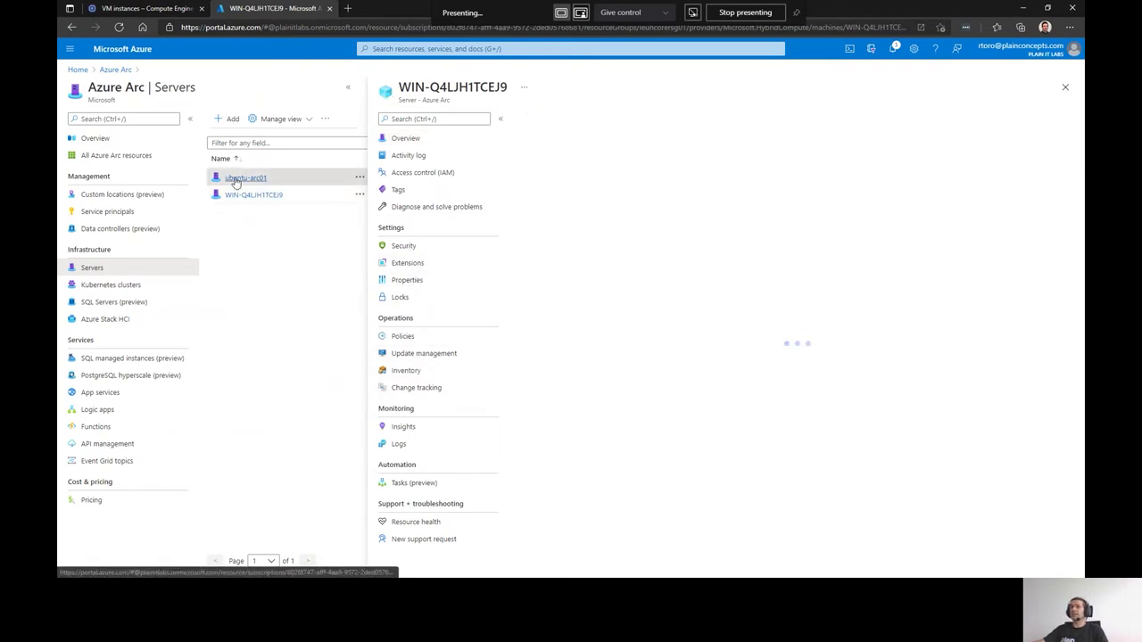
pyautogui.click(422, 355)
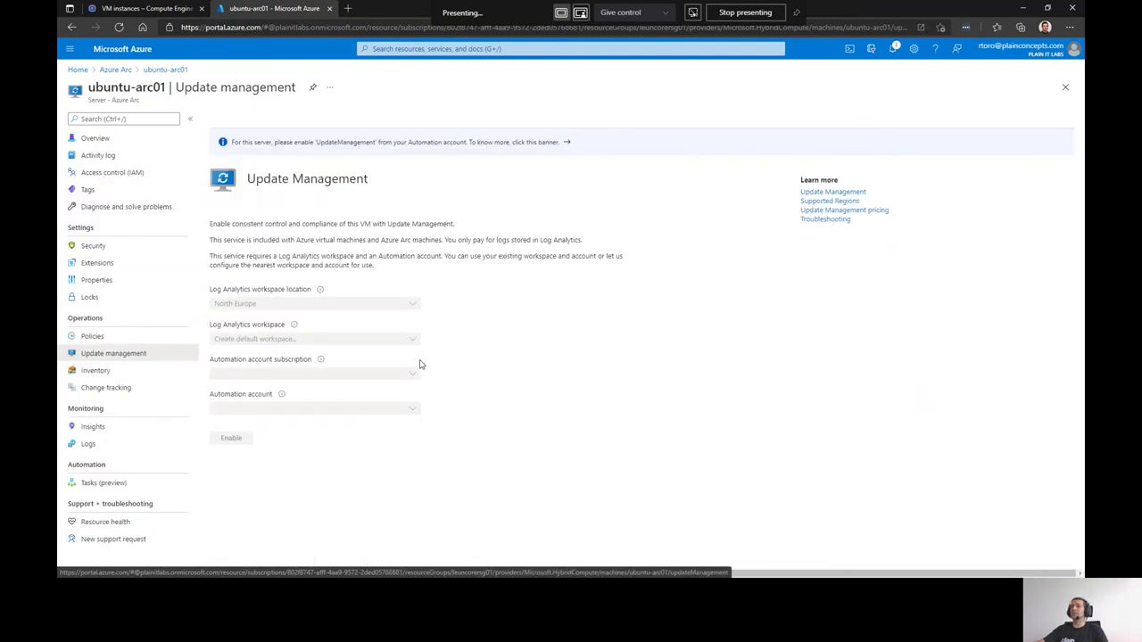
pyautogui.click(161, 70)
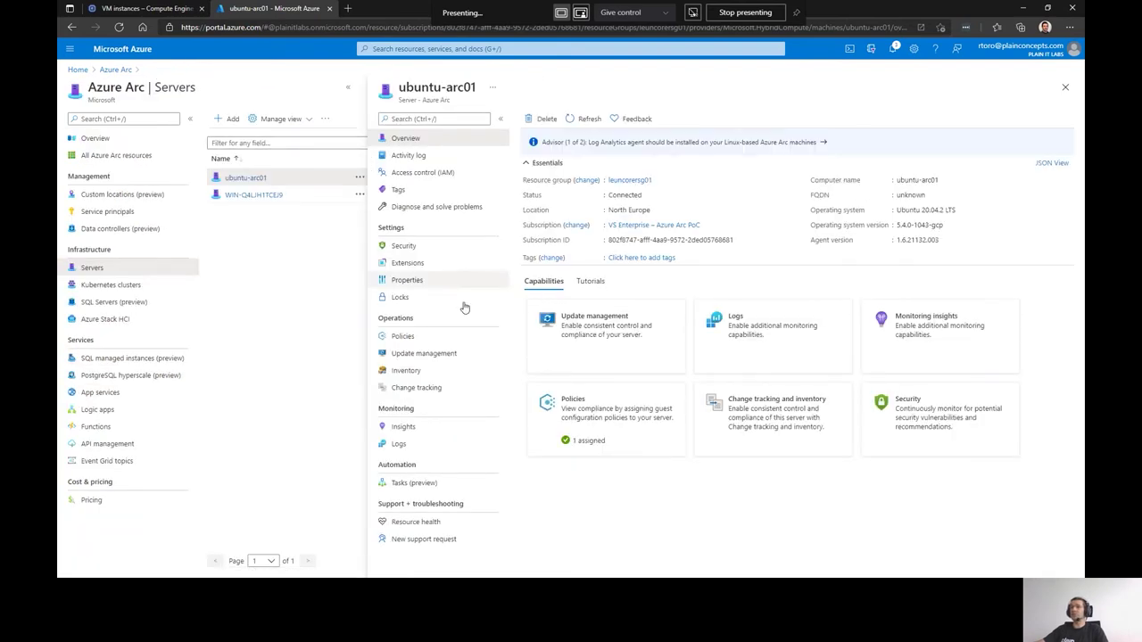
# Examine the policy compliance of ubuntu-arc01 and review the compliance groups of its Azure Security Benchmark initiative
pyautogui.click(405, 335)
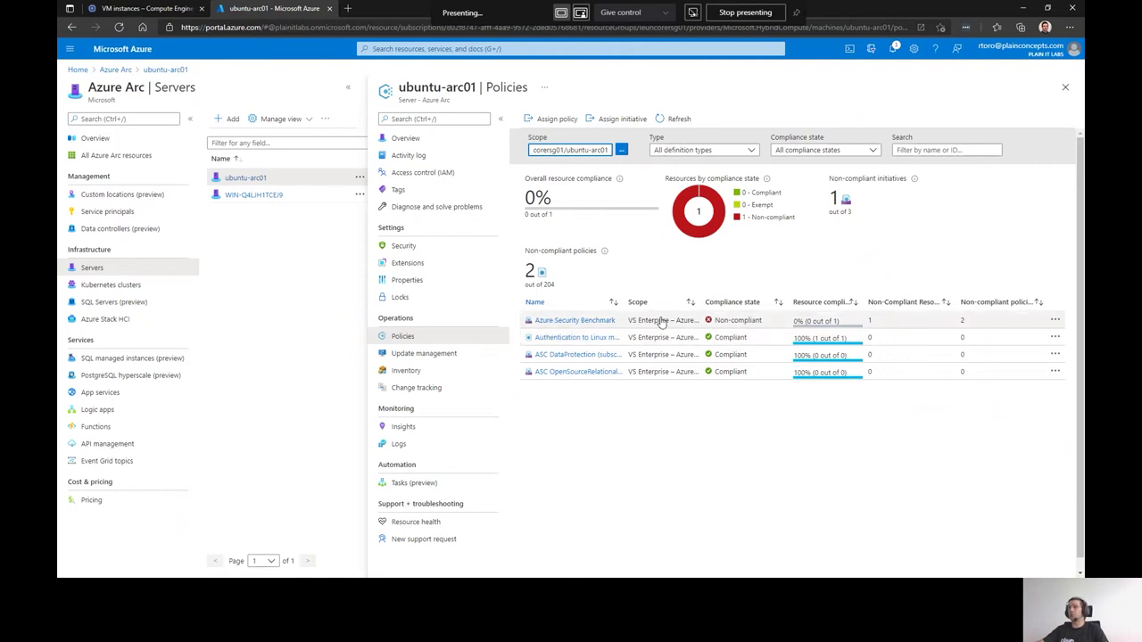
pyautogui.click(581, 321)
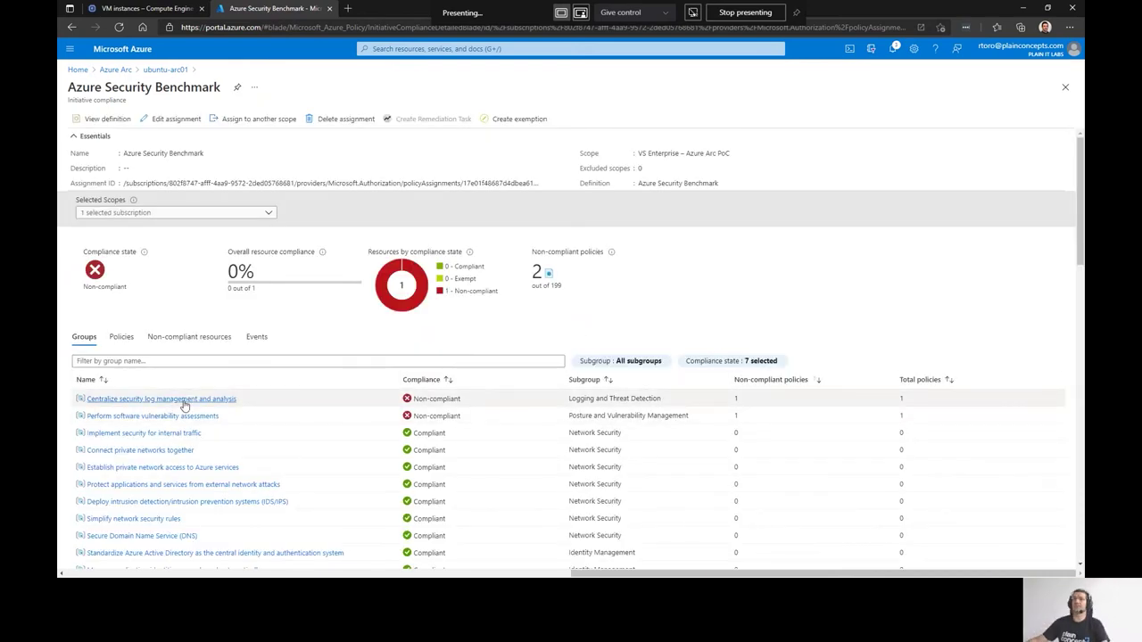
pyautogui.scroll(-1, 185, 406)
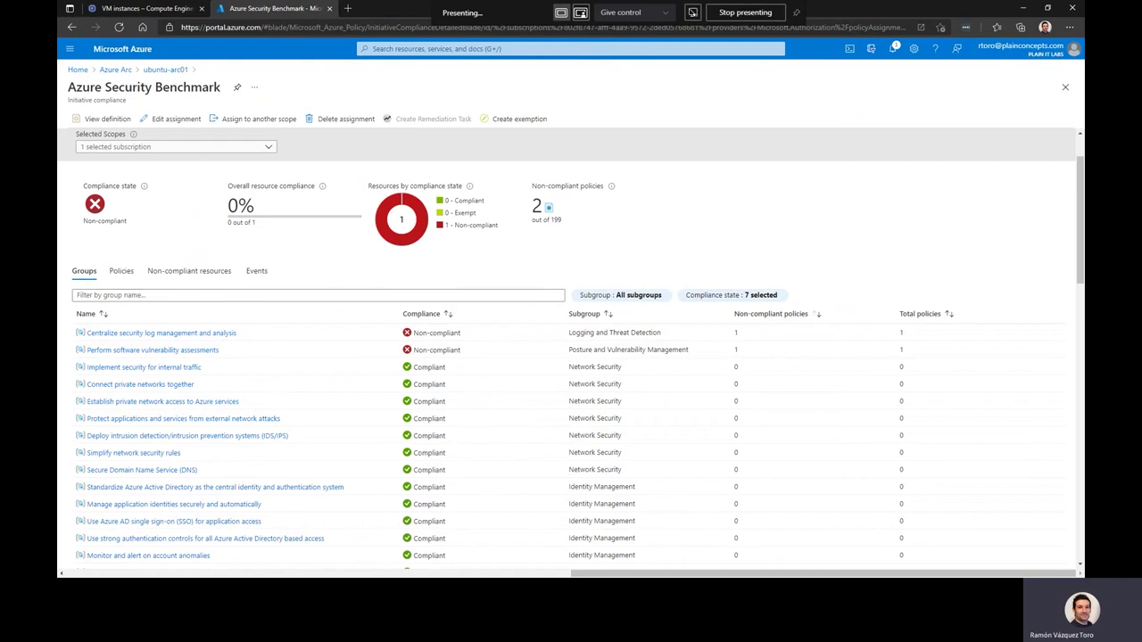
# Go back to the Arc servers list, view the security recommendations of ubuntu-arc01, and open the additional recommendations in Security Center
pyautogui.click(116, 70)
pyautogui.click(258, 203)
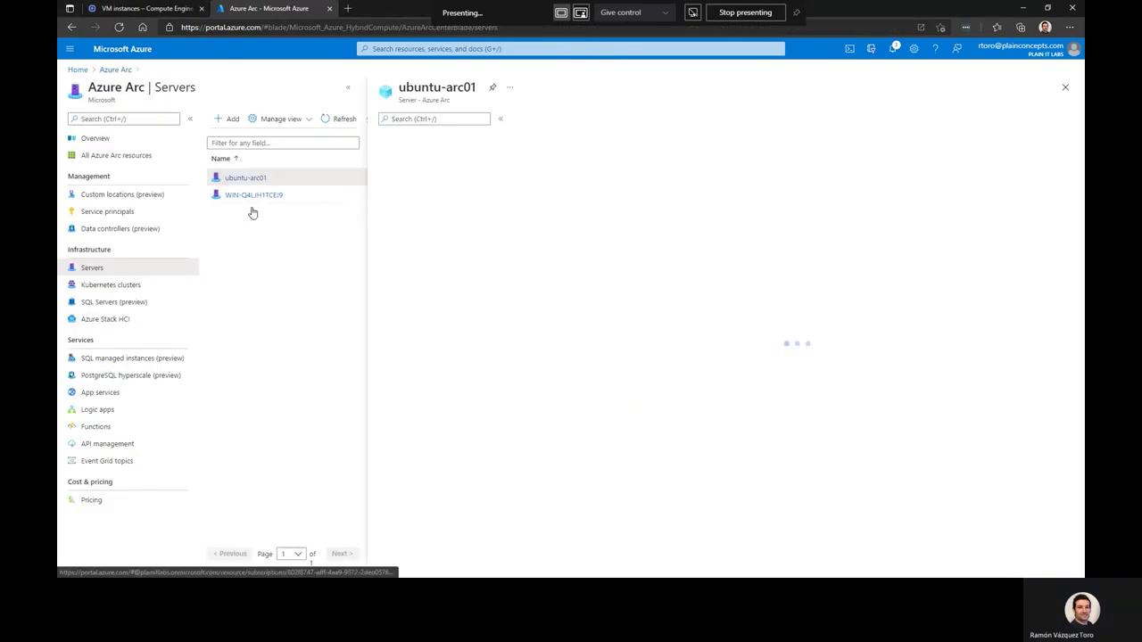
pyautogui.click(401, 246)
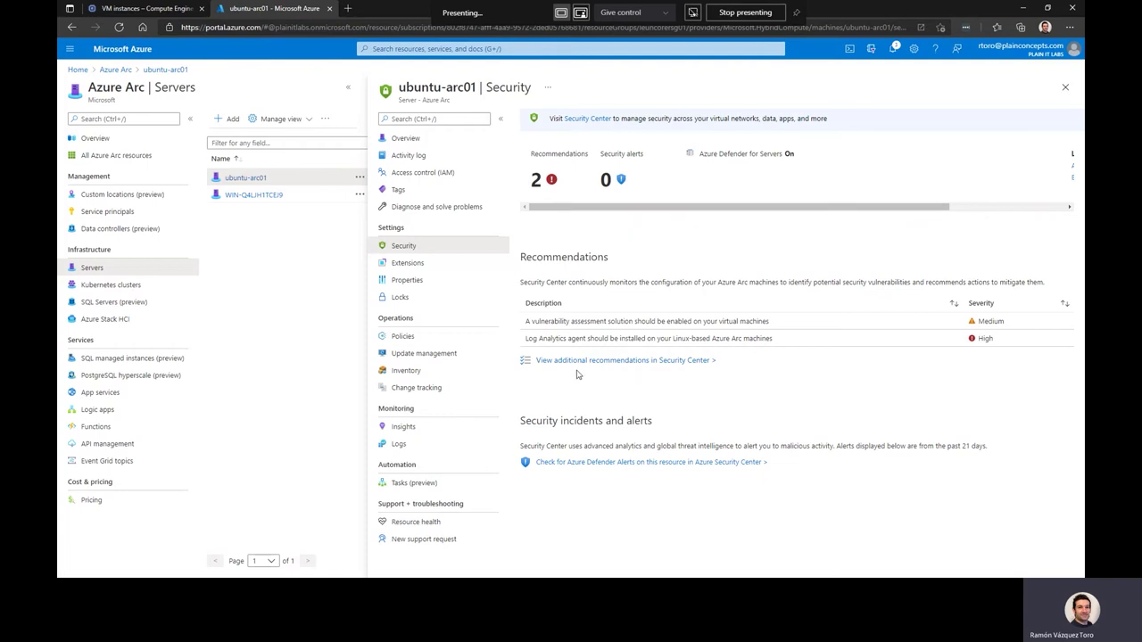
pyautogui.click(606, 361)
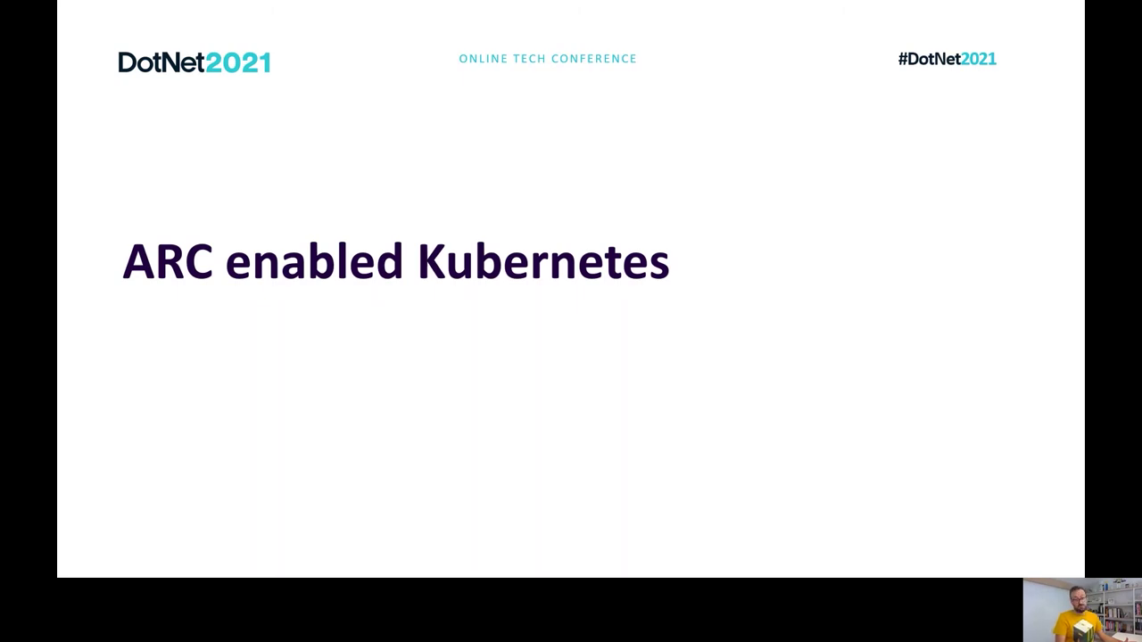
pyautogui.press('Right')
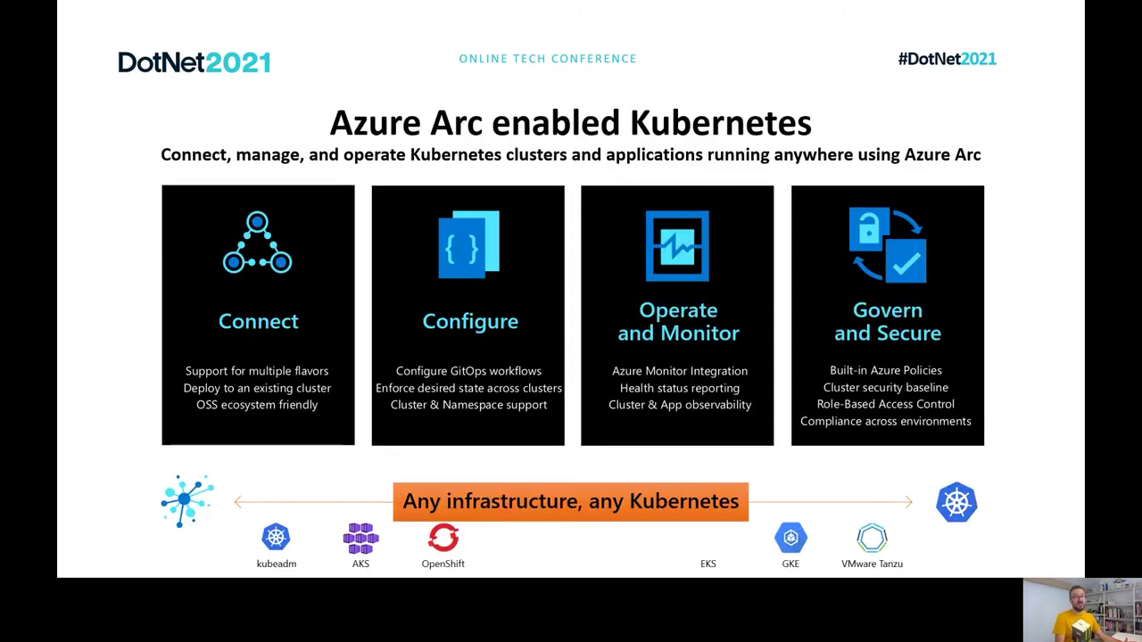
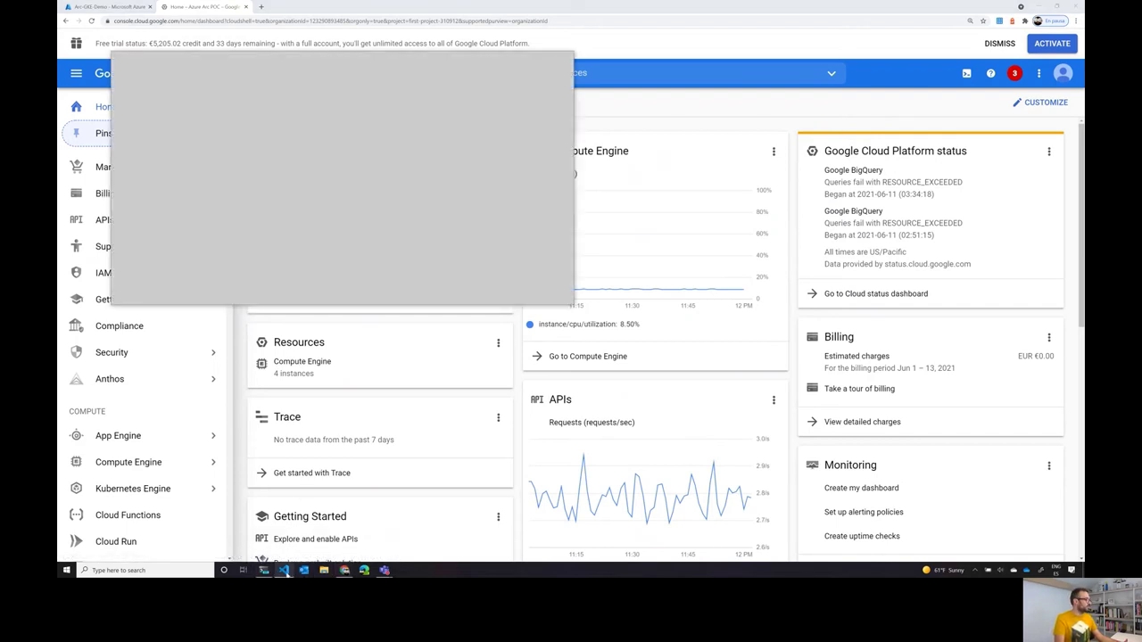
# Switch to Visual Studio Code and review the resource group, GKE cluster, node pool and service account blocks in main.tf
pyautogui.click(284, 570)
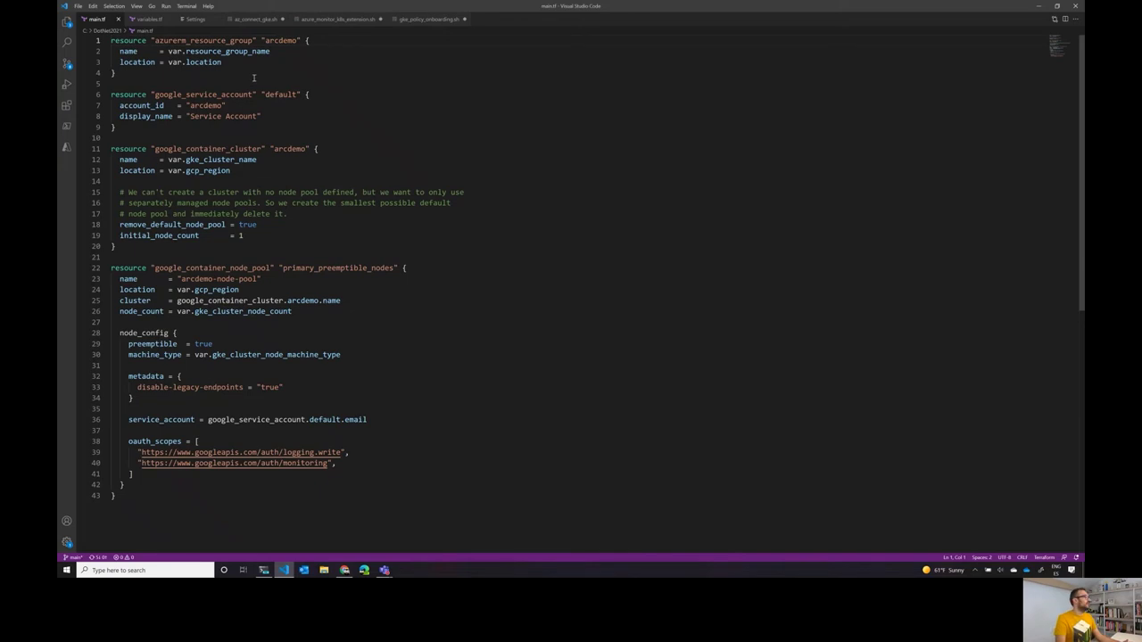
pyautogui.moveTo(253, 76); pyautogui.dragTo(107, 40)
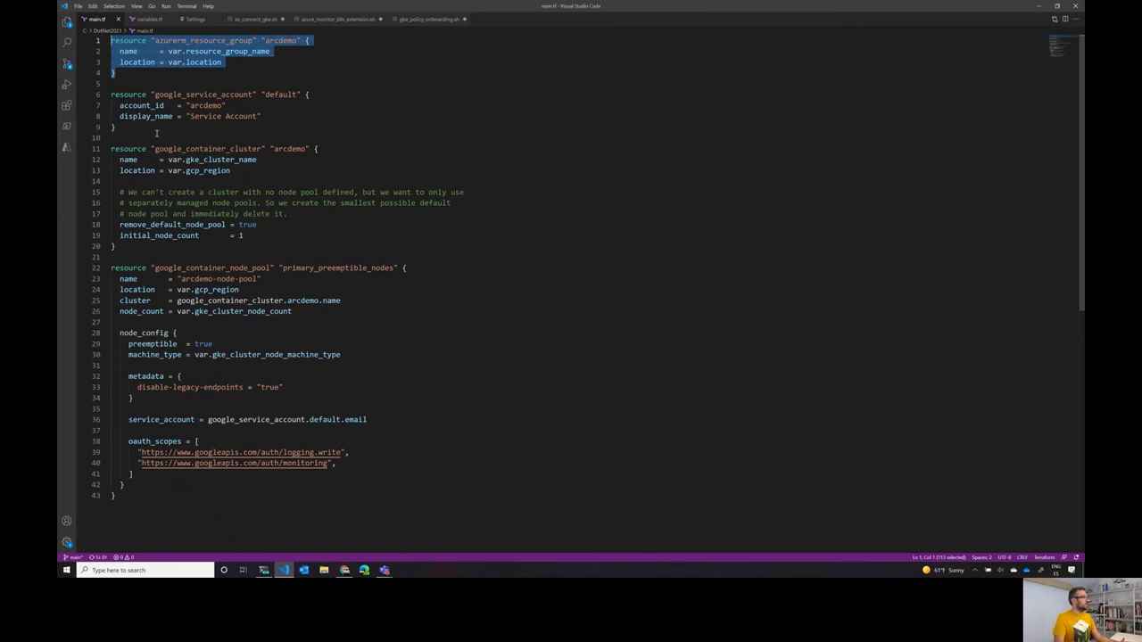
pyautogui.moveTo(116, 247); pyautogui.dragTo(114, 149)
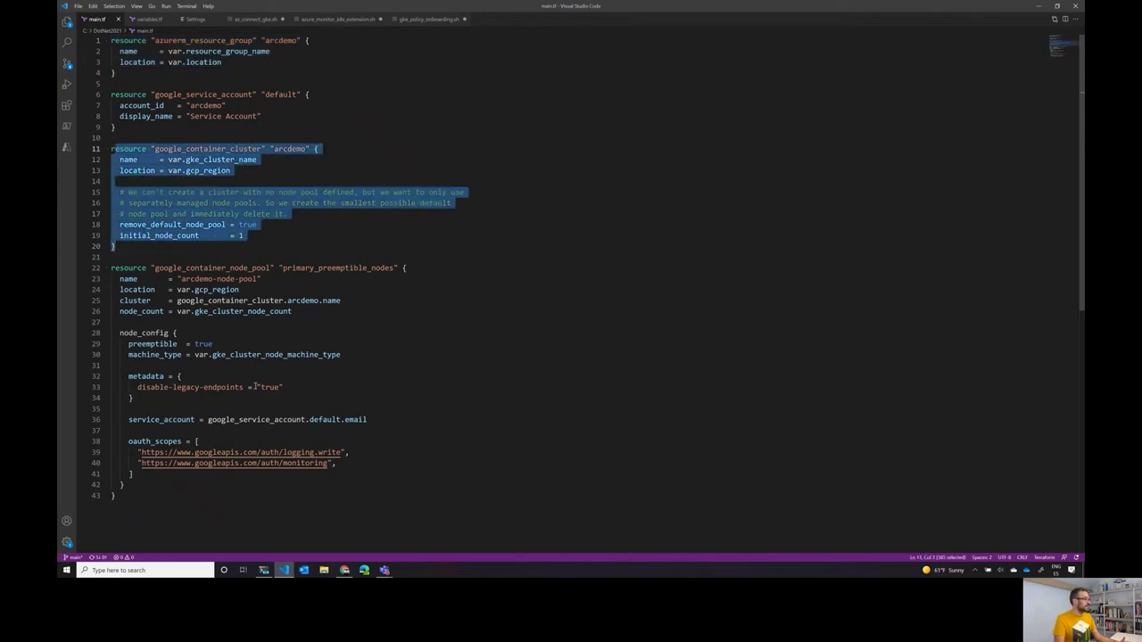
pyautogui.moveTo(138, 504); pyautogui.dragTo(103, 269)
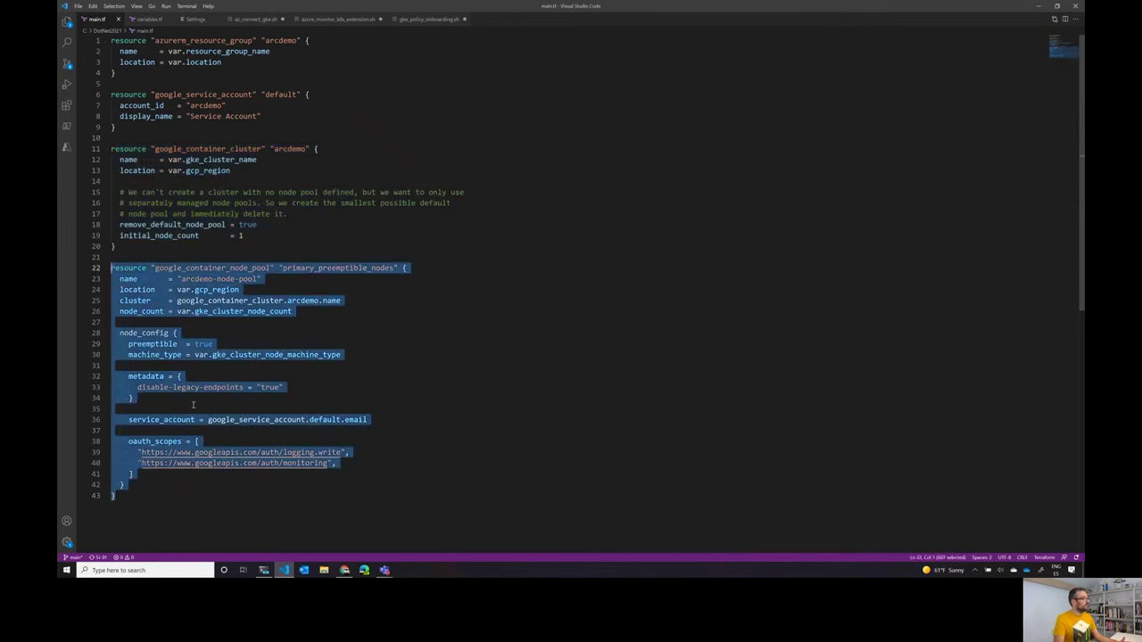
pyautogui.moveTo(150, 137); pyautogui.dragTo(96, 96)
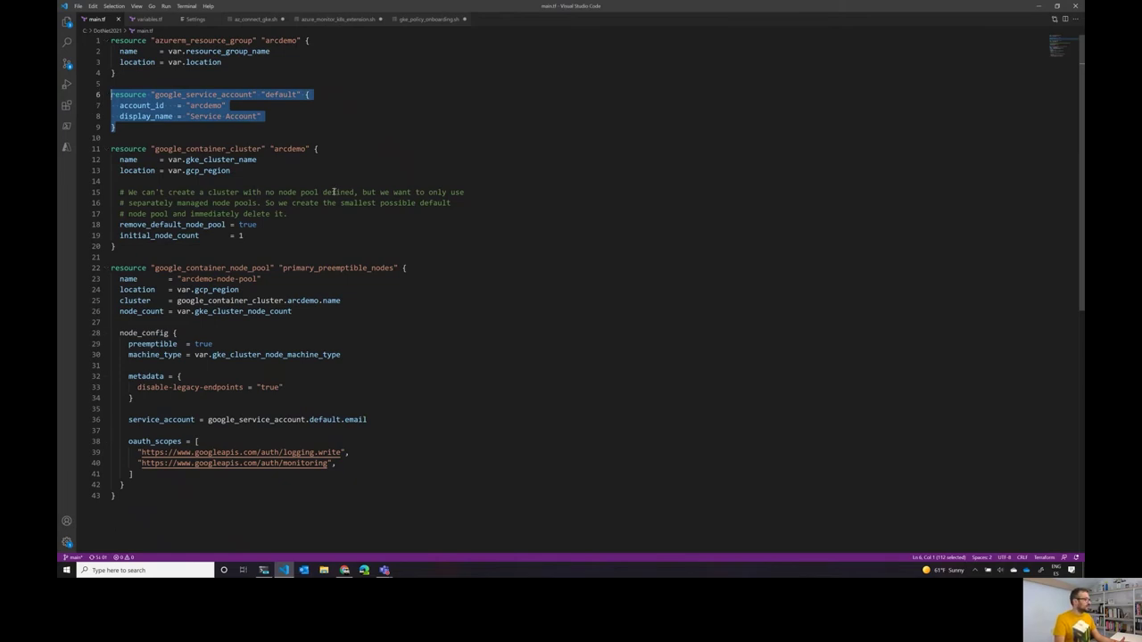
# Switch to the Google Cloud console and open the details of the arc-gke-demo cluster in Kubernetes Engine
pyautogui.click(345, 572)
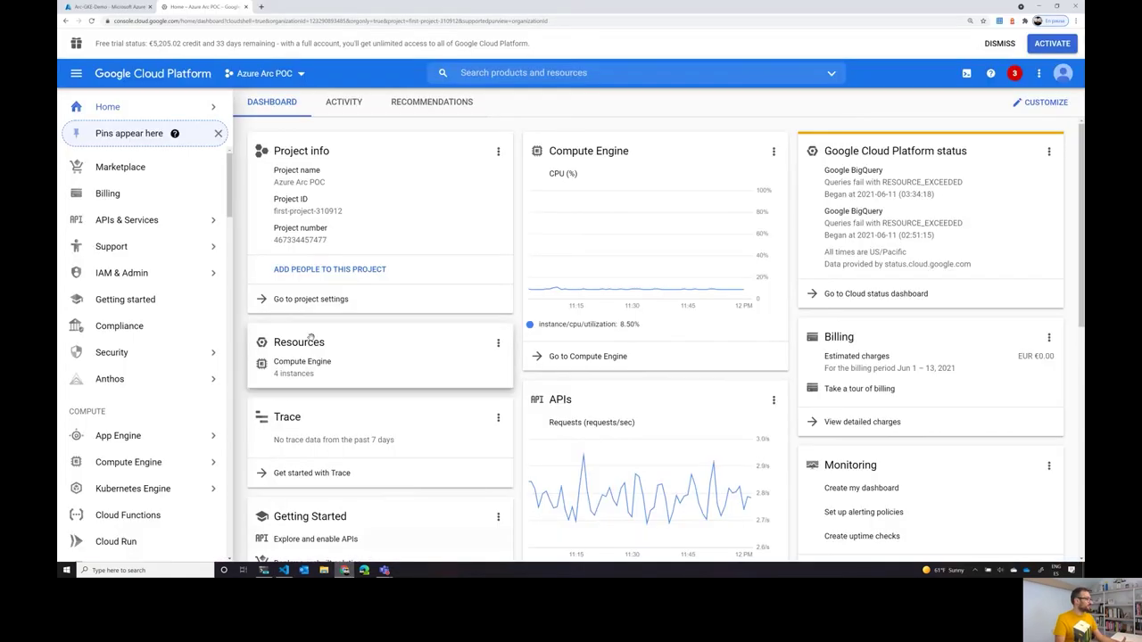
pyautogui.moveTo(119, 441)
pyautogui.moveTo(141, 491)
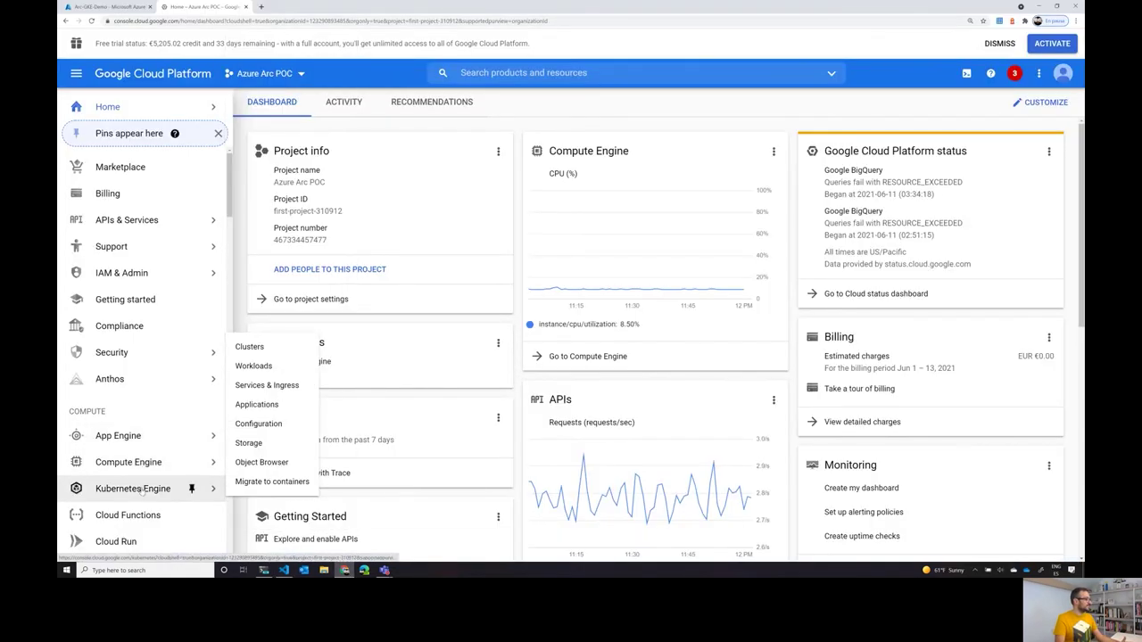
pyautogui.click(253, 350)
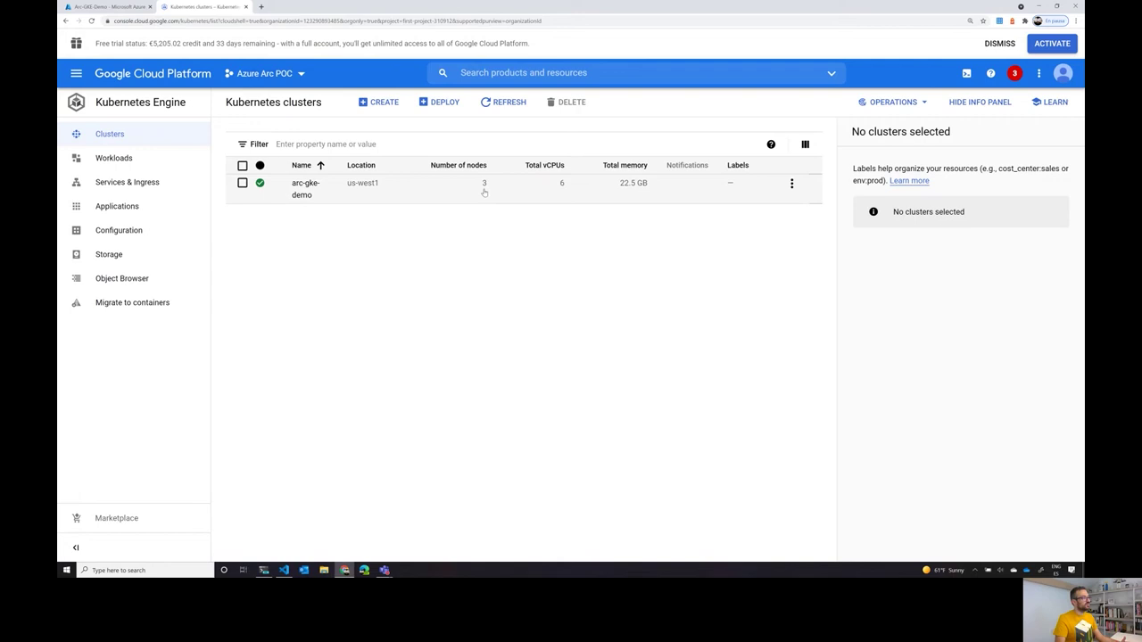
pyautogui.click(305, 188)
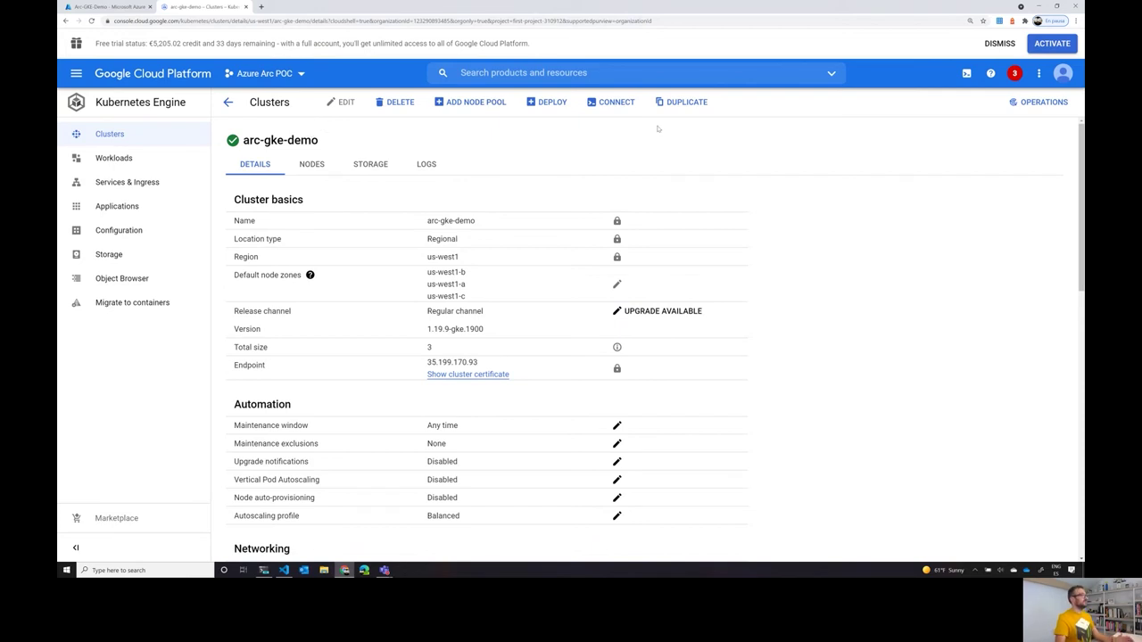
# Connect to the arc-gke-demo cluster by running its get-credentials command in Cloud Shell and authorizing the credentials request
pyautogui.click(602, 106)
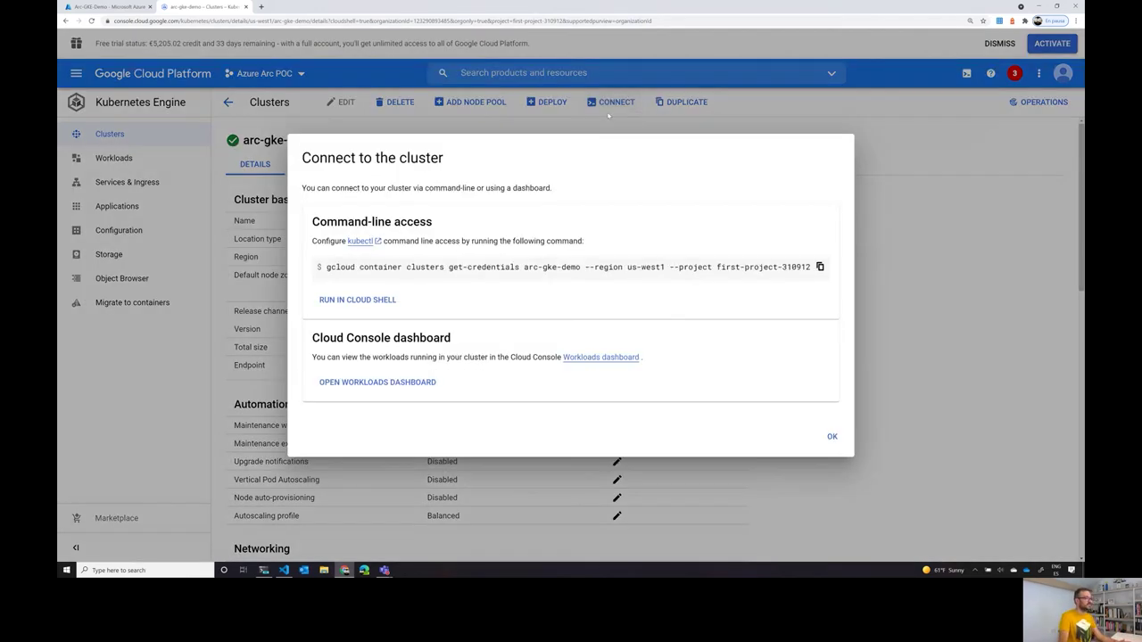
pyautogui.click(379, 302)
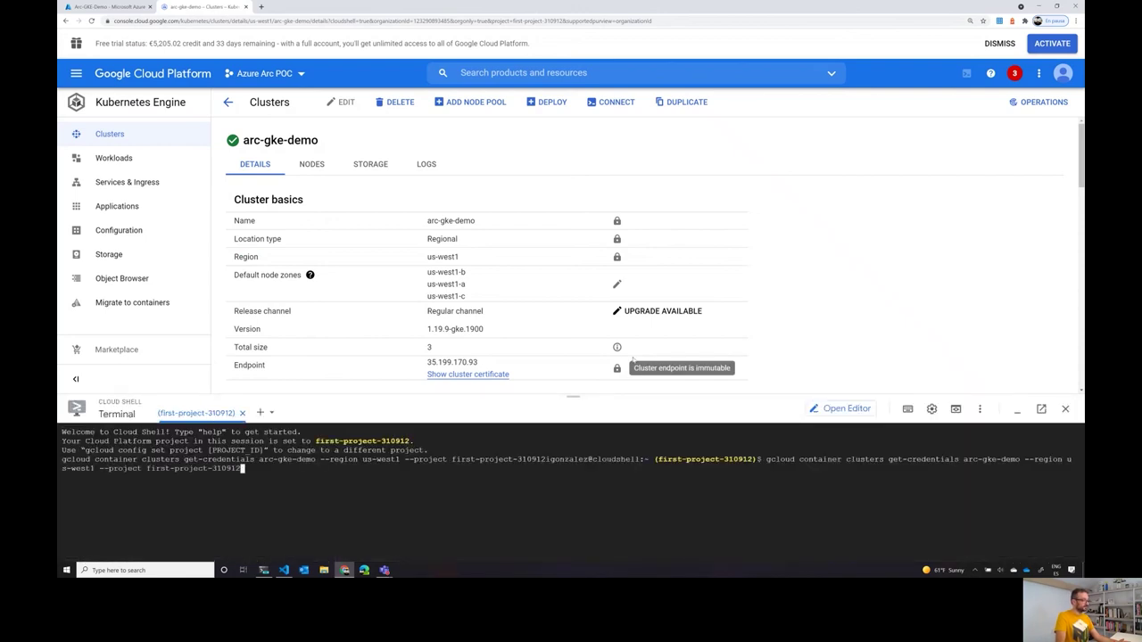
pyautogui.press('Return')
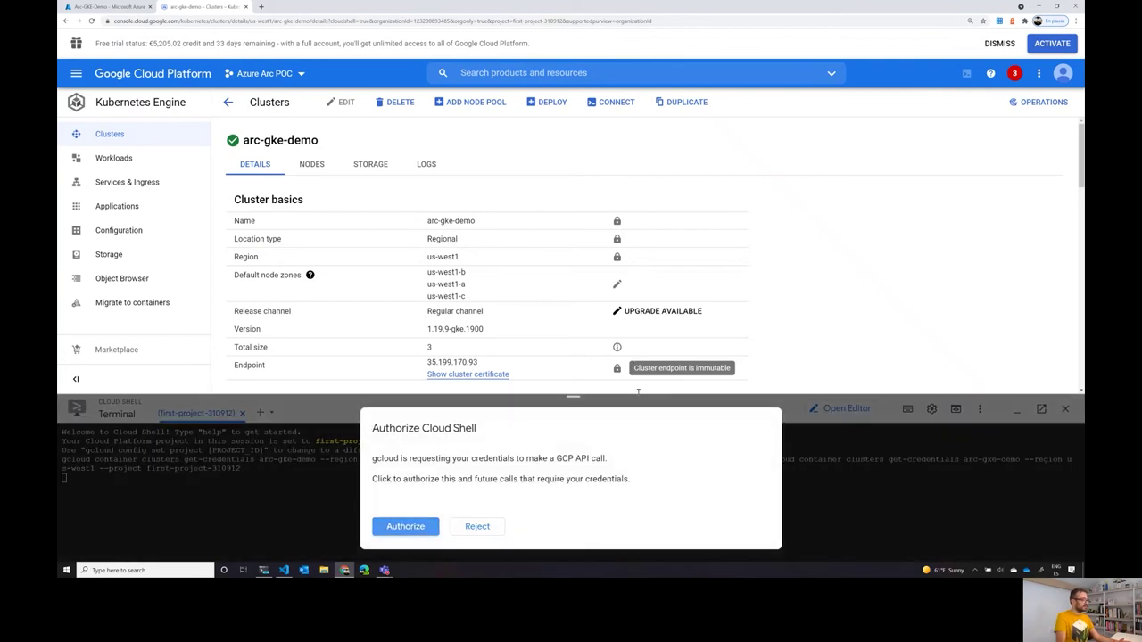
pyautogui.click(406, 526)
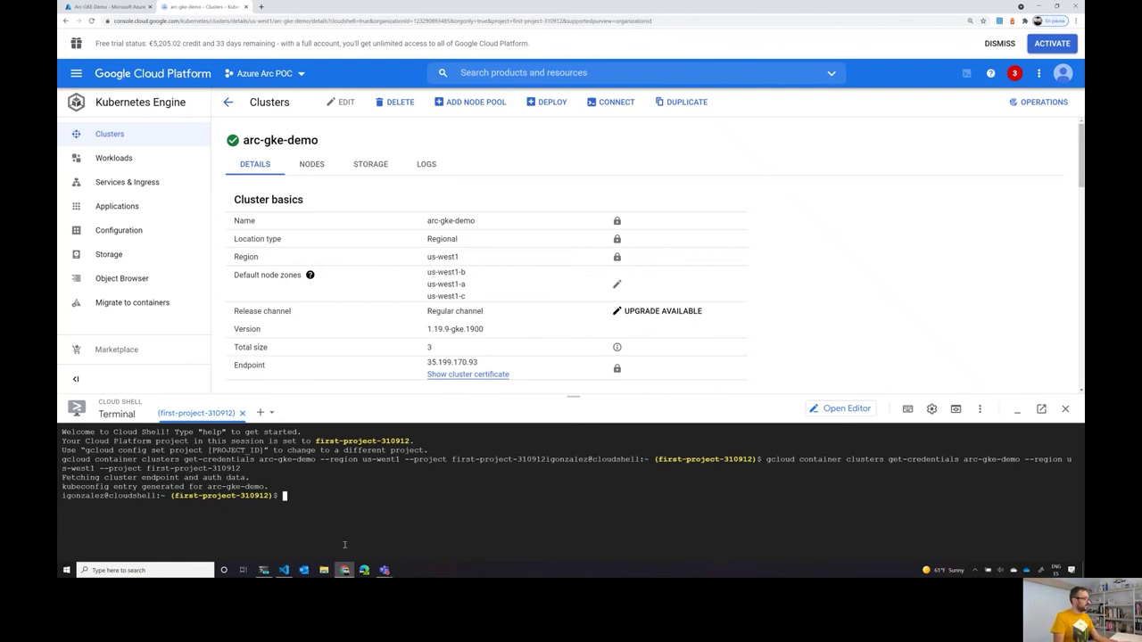
# Switch to Visual Studio Code and examine the exported environment variables in az_connect_gke.sh, from subscriptionId to arcClusterName
pyautogui.click(284, 570)
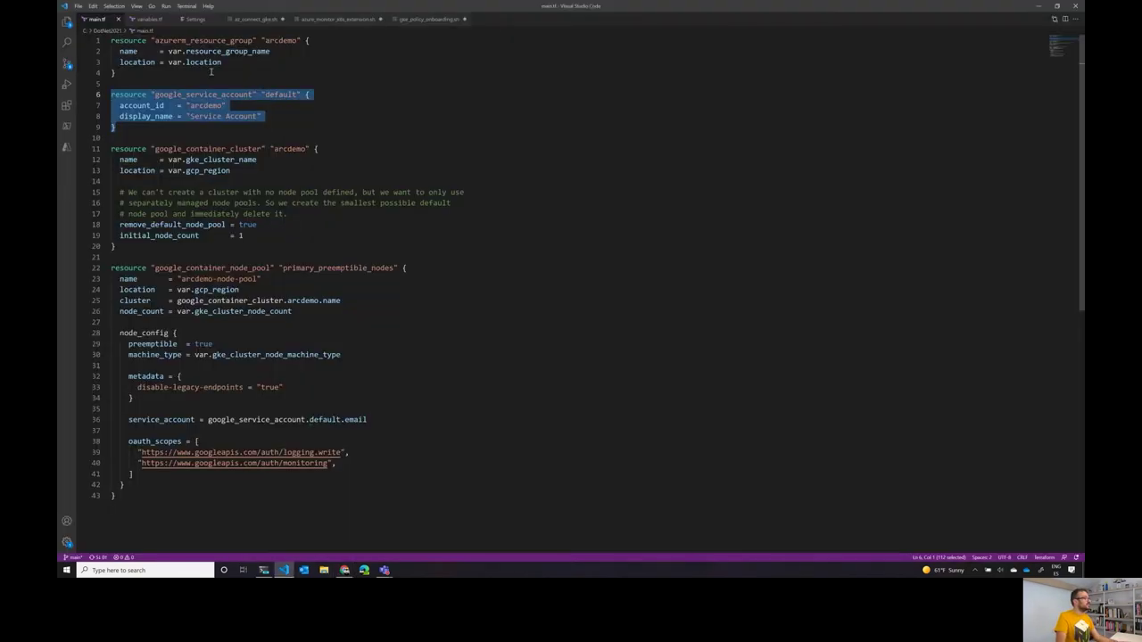
pyautogui.click(255, 19)
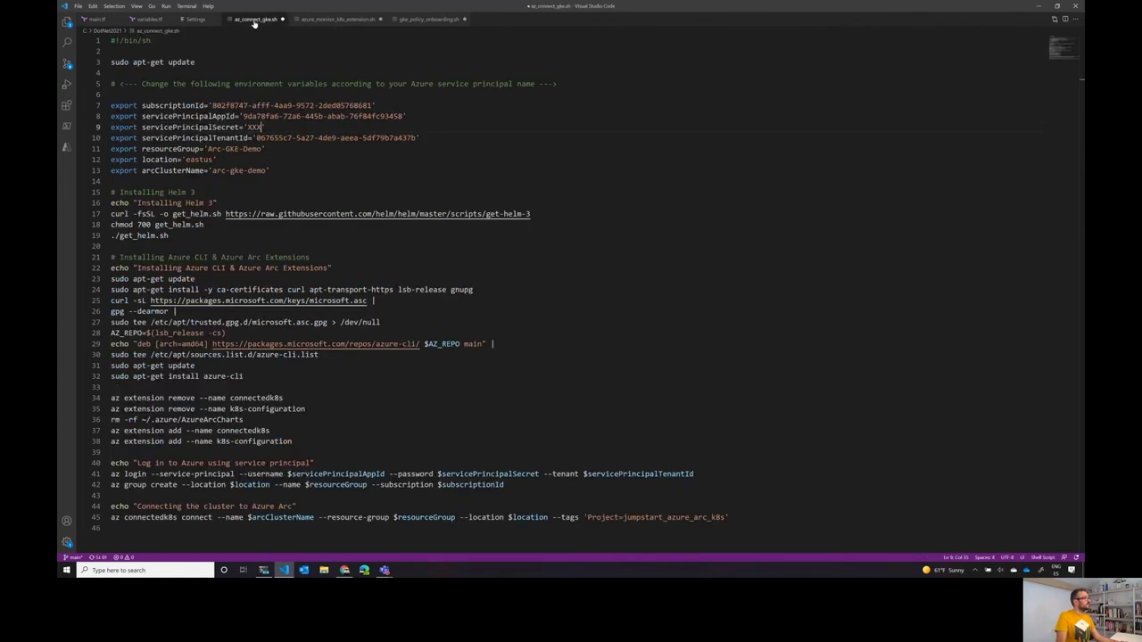
pyautogui.click(281, 177)
pyautogui.moveTo(281, 177); pyautogui.dragTo(114, 104)
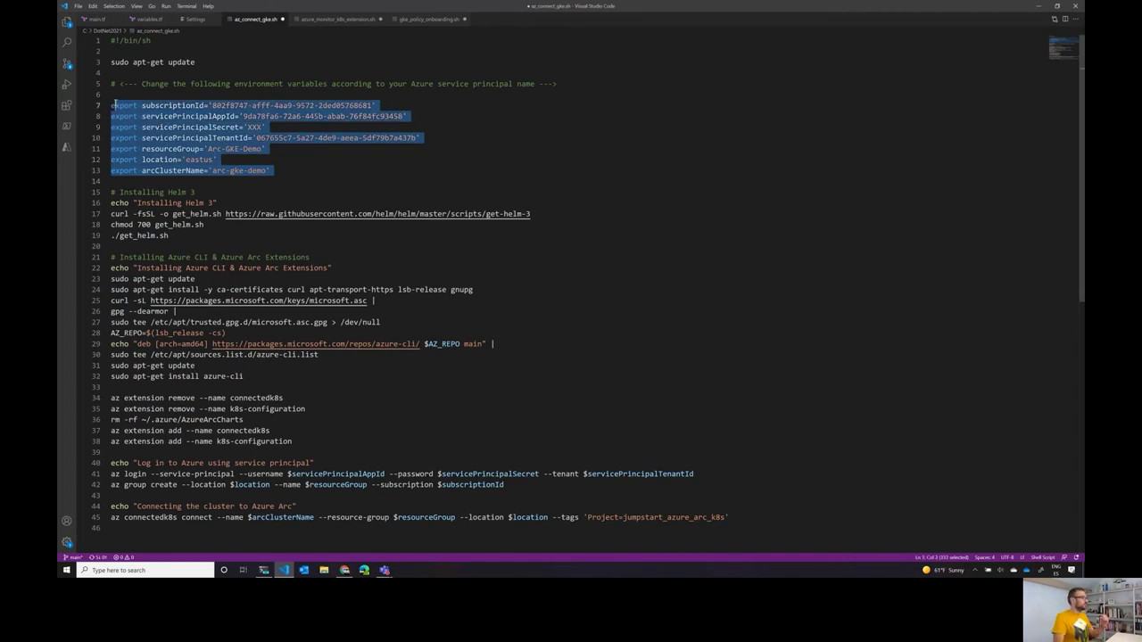
pyautogui.moveTo(114, 105); pyautogui.dragTo(113, 104)
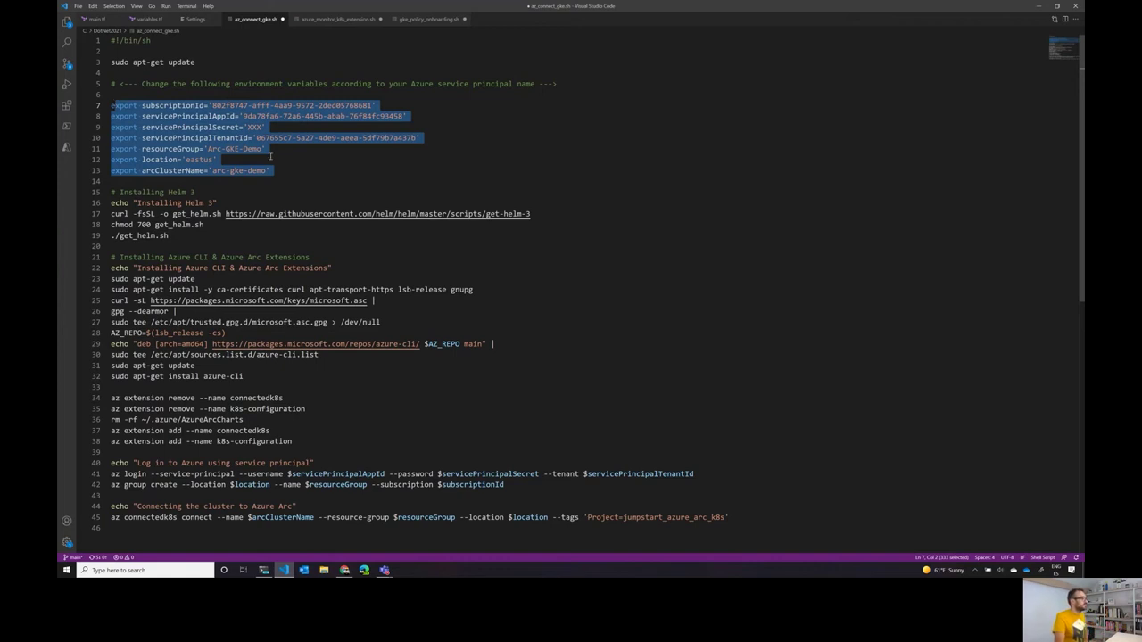
pyautogui.hotkey('shift', 'Left')
pyautogui.moveTo(272, 171); pyautogui.dragTo(261, 170)
pyautogui.click(265, 171)
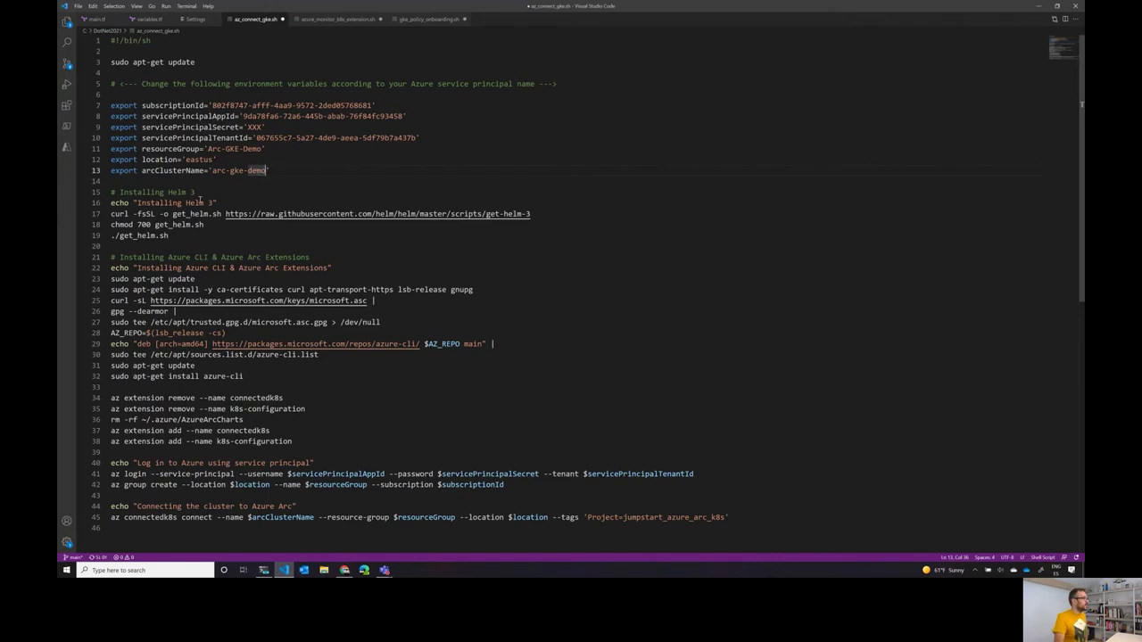
# Review the Helm 3, Azure CLI and Arc extension install commands and the az connectedk8s connect command in az_connect_gke.sh
pyautogui.moveTo(169, 236); pyautogui.dragTo(111, 206)
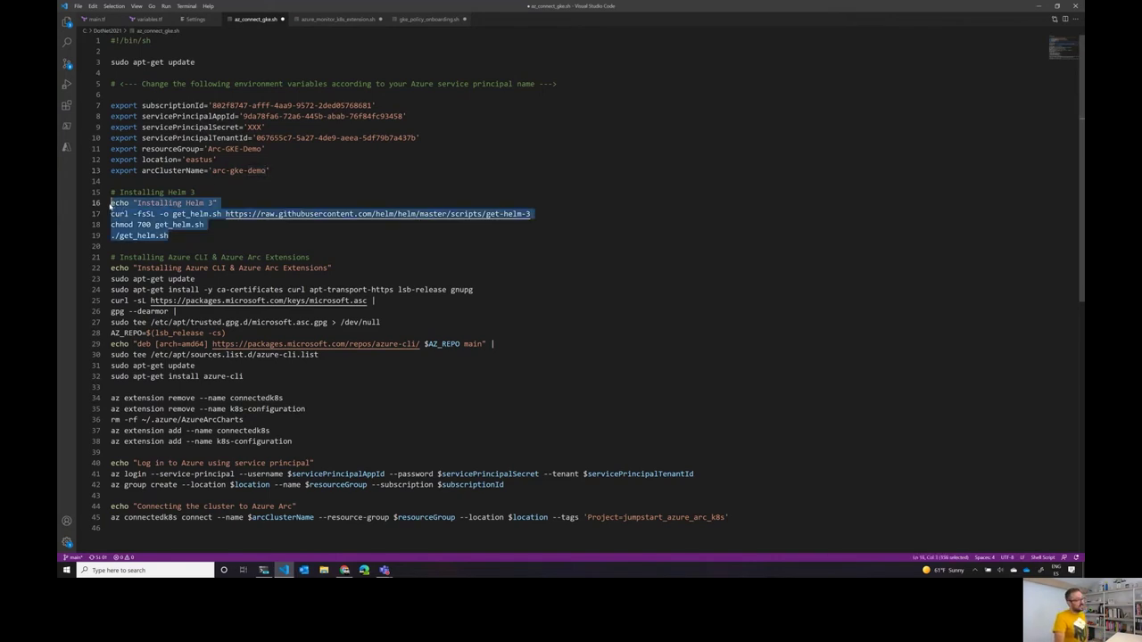
pyautogui.moveTo(257, 376); pyautogui.dragTo(104, 267)
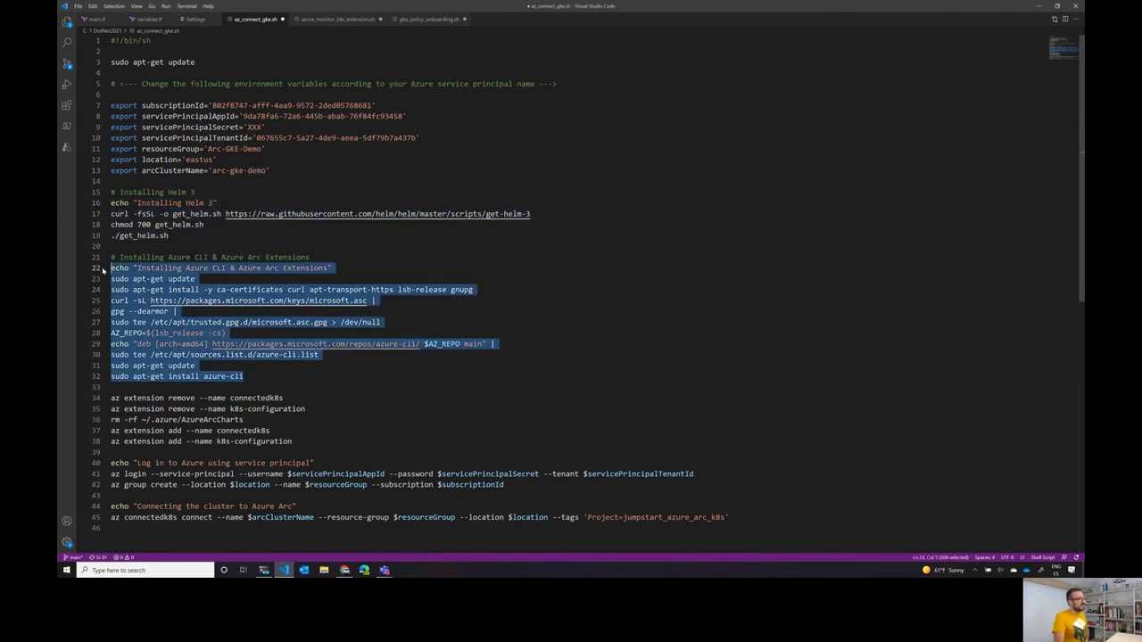
pyautogui.scroll(-3, 336, 408)
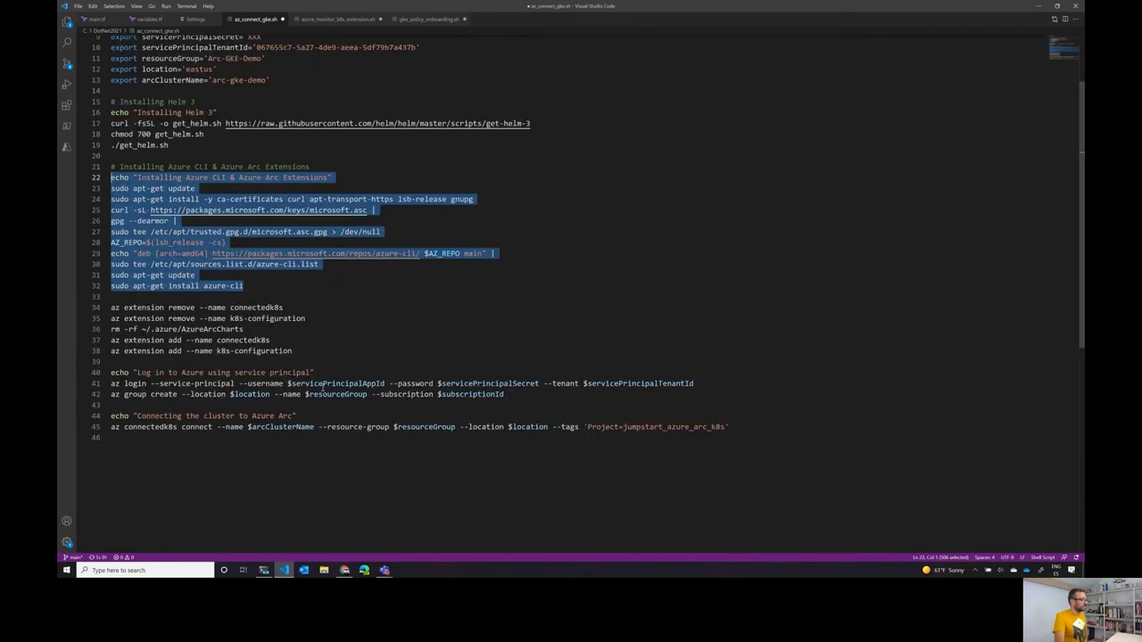
pyautogui.click(299, 350)
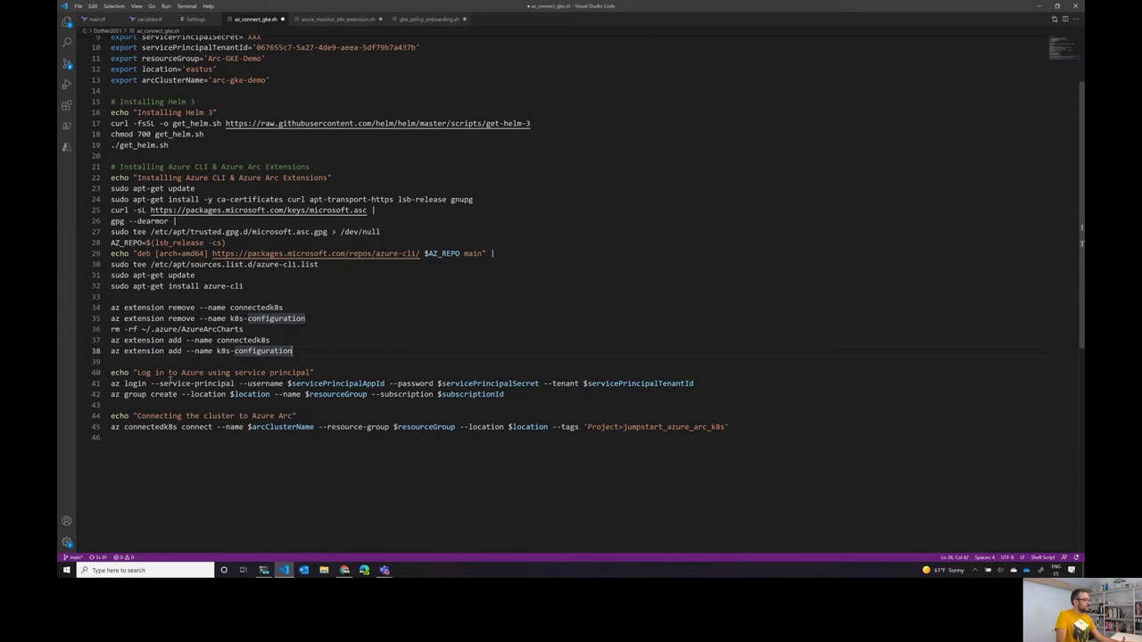
pyautogui.moveTo(111, 427); pyautogui.dragTo(693, 434)
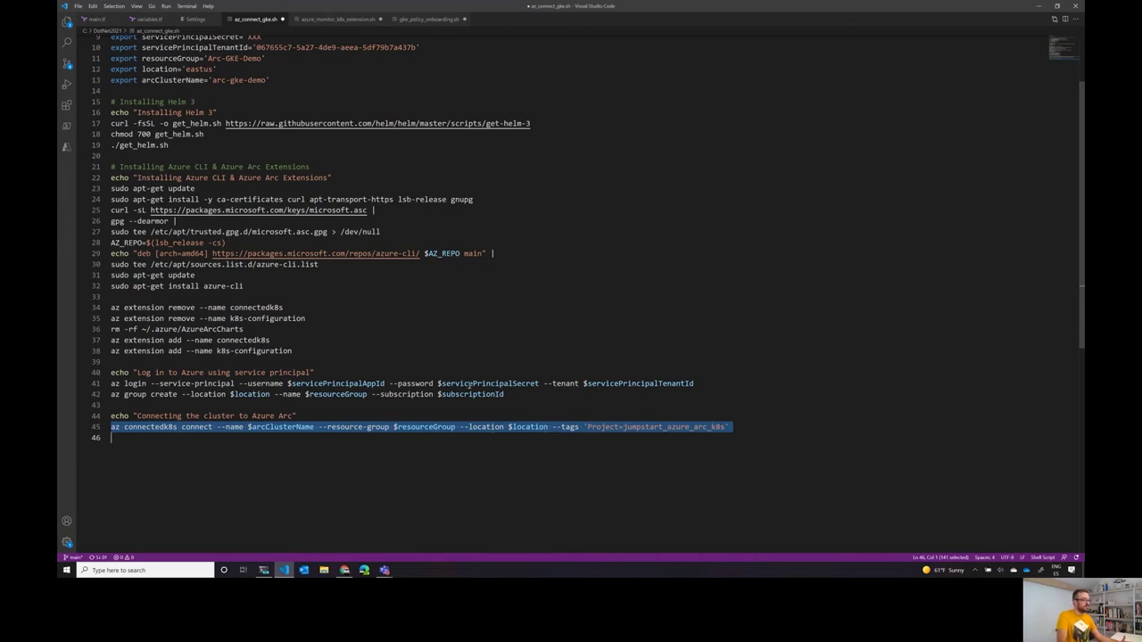
# Examine the --tags option with Project=jumpstart_azure_arc_k8s in the az connectedk8s connect command
pyautogui.click(733, 426)
pyautogui.moveTo(733, 426); pyautogui.dragTo(555, 428)
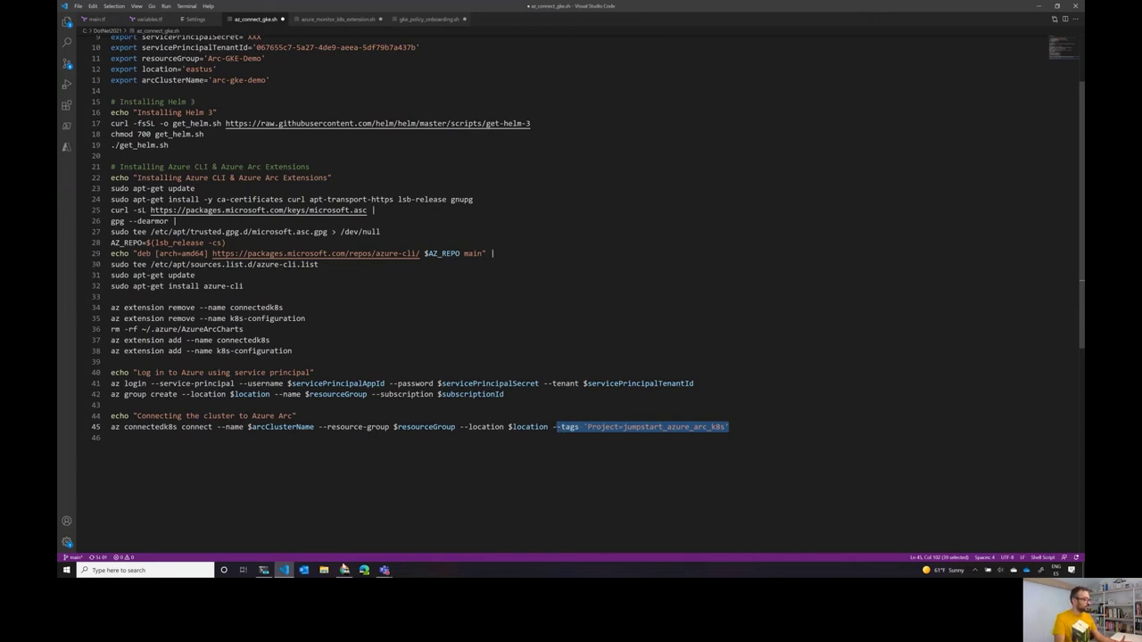
# Switch to the Azure portal in Chrome and check the resources in the Arc-GKE-Demo resource group
pyautogui.moveTo(344, 570)
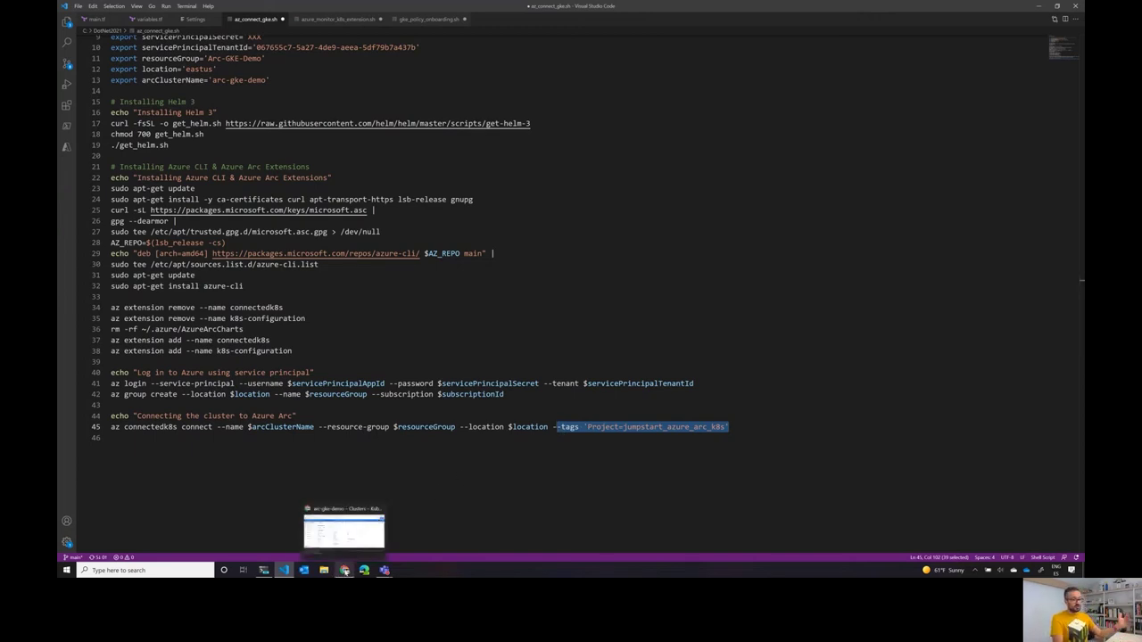
pyautogui.click(344, 569)
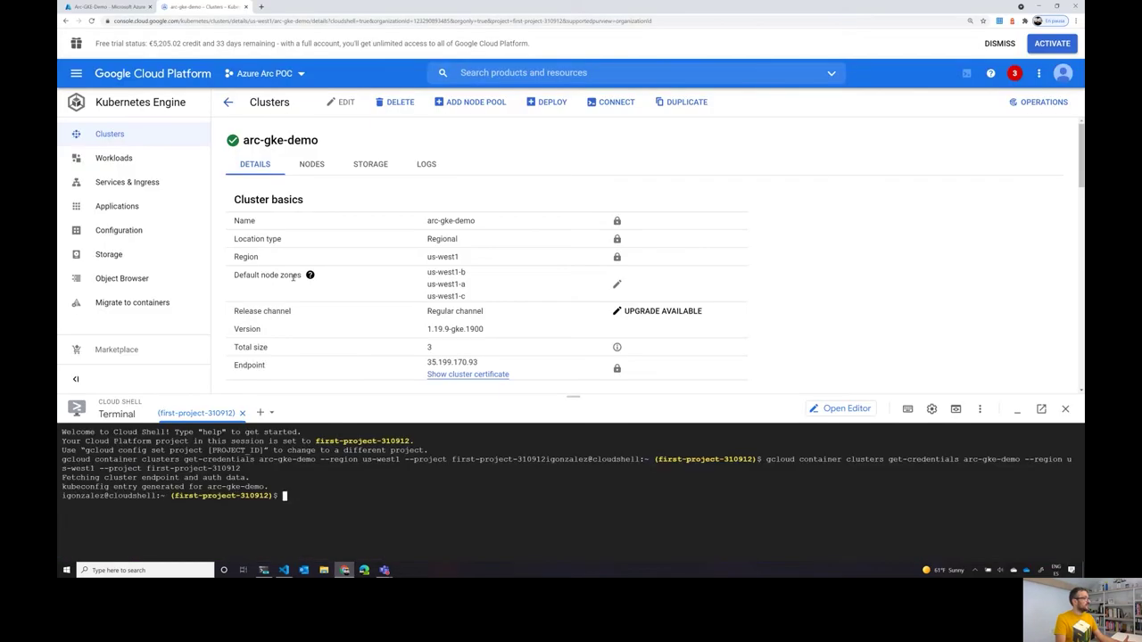
pyautogui.click(112, 6)
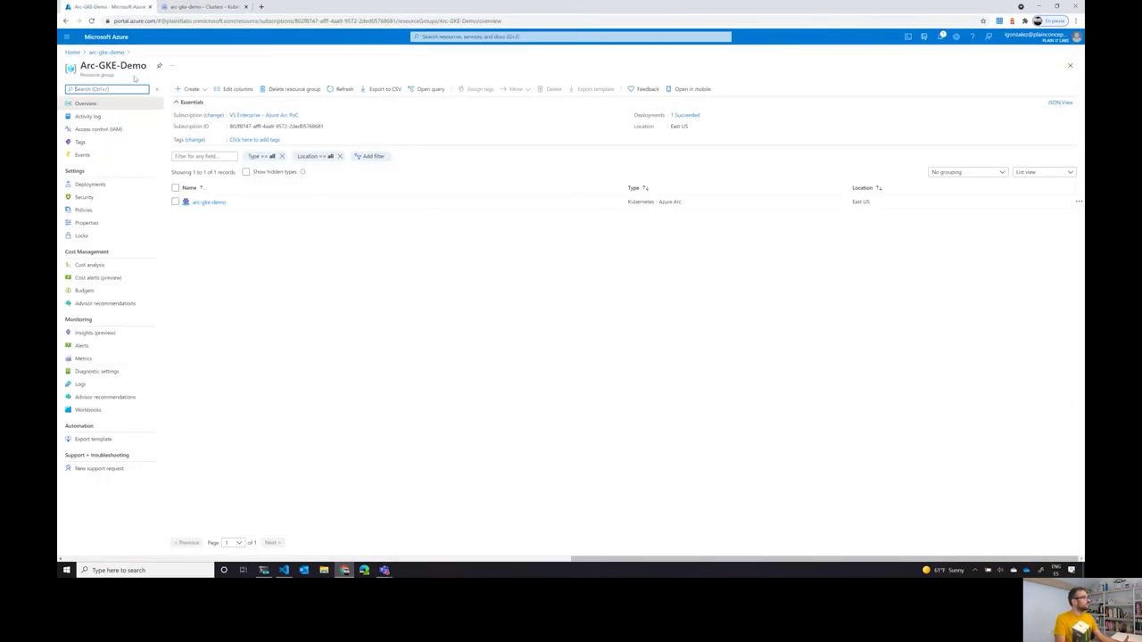
pyautogui.moveTo(146, 66); pyautogui.dragTo(78, 61)
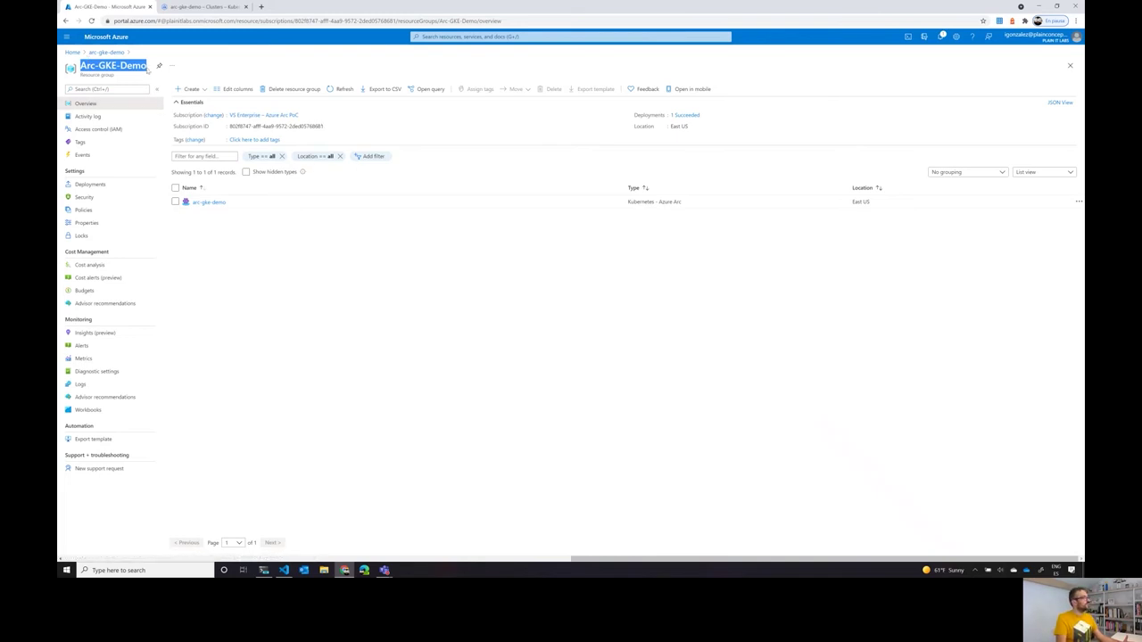
pyautogui.moveTo(148, 66); pyautogui.dragTo(65, 74)
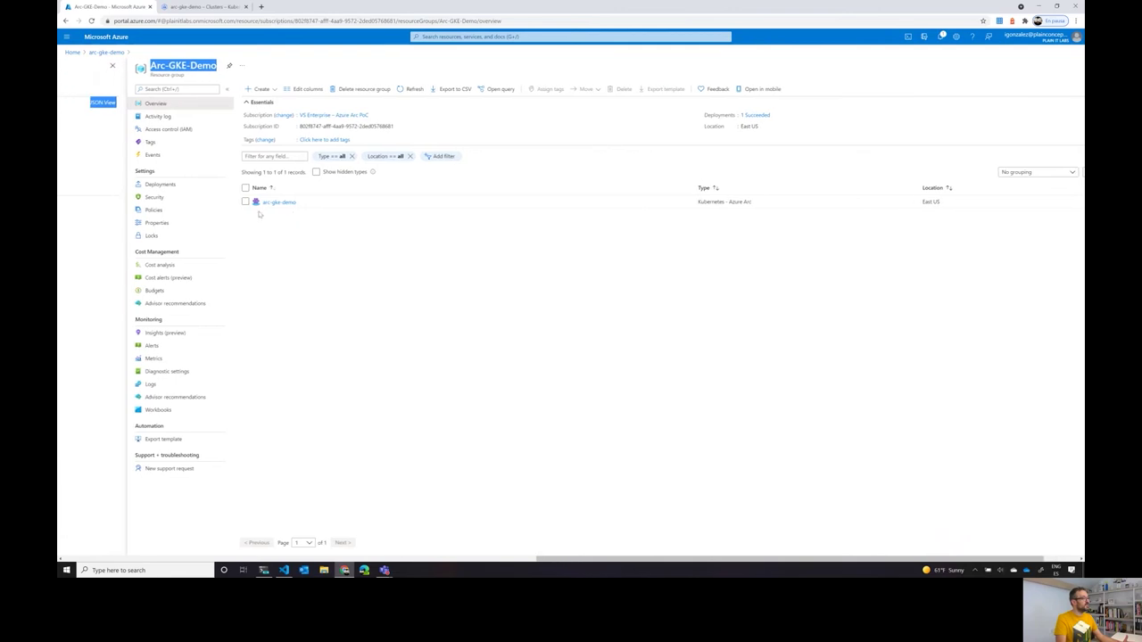
pyautogui.hscroll(-2, 369, 237)
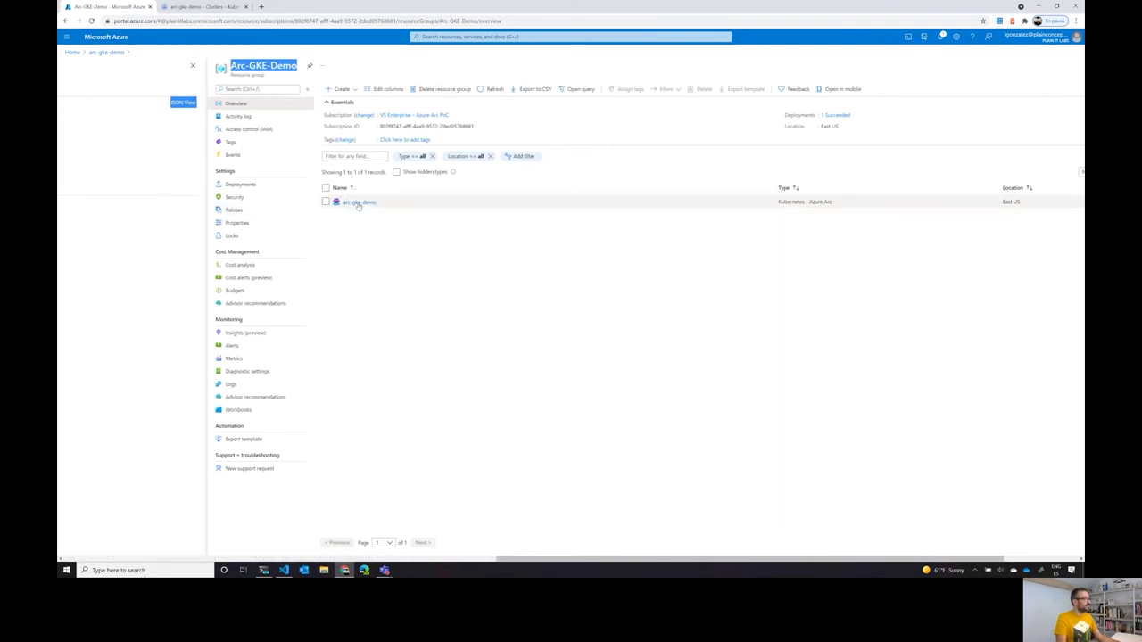
# Open the arc-gke-demo Azure Arc Kubernetes resource and review its status, distribution, infrastructure and version details
pyautogui.click(359, 203)
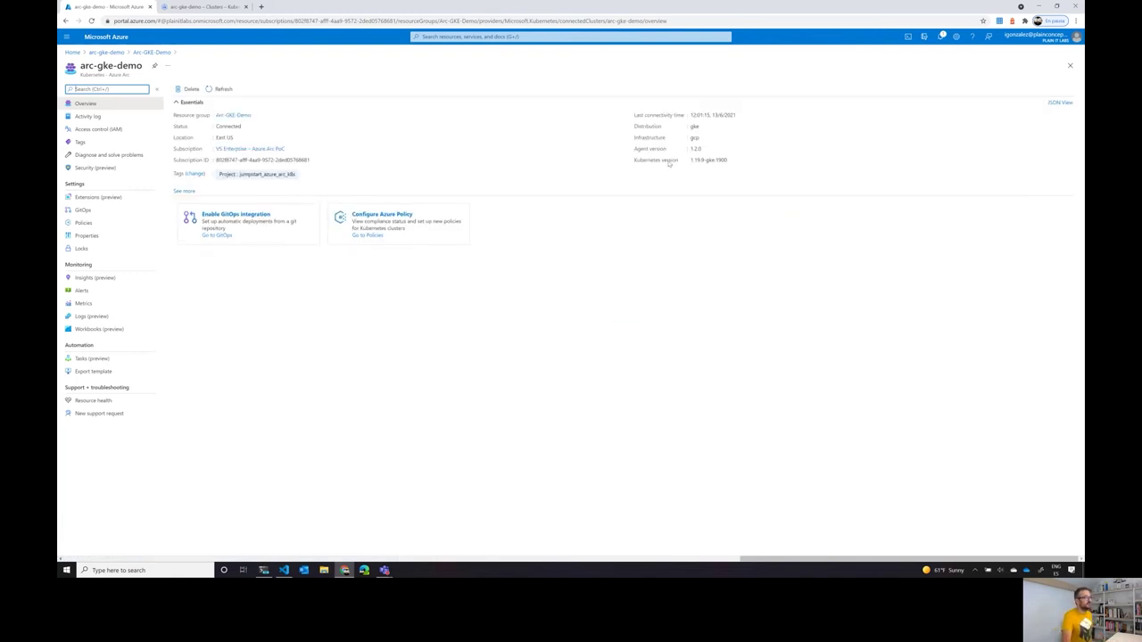
pyautogui.click(694, 127)
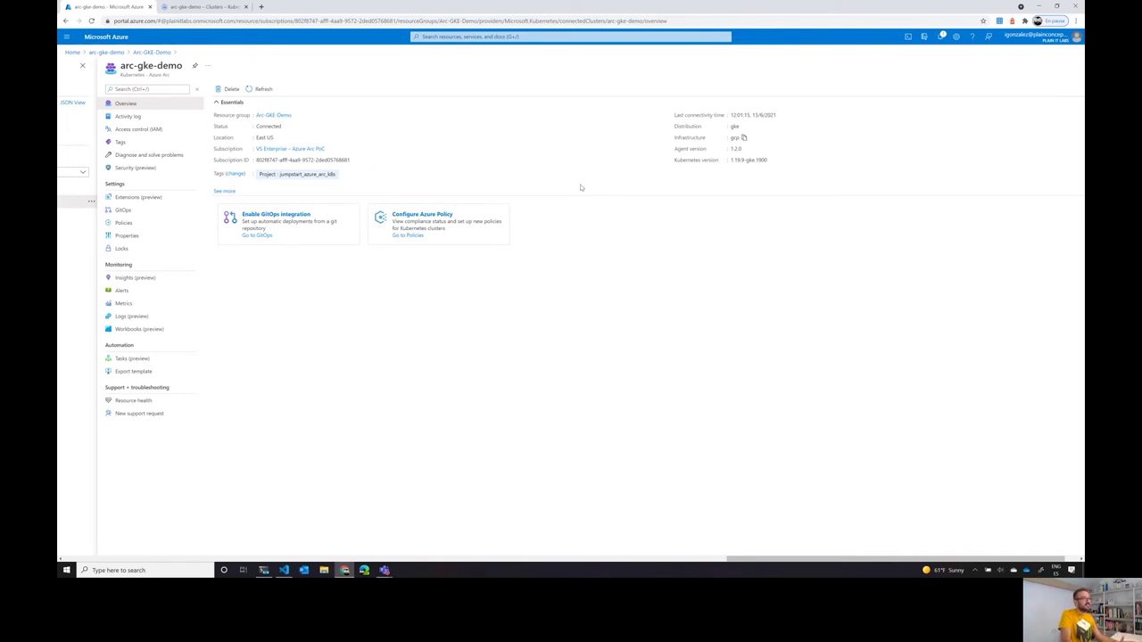
pyautogui.hscroll(-5, 486, 158)
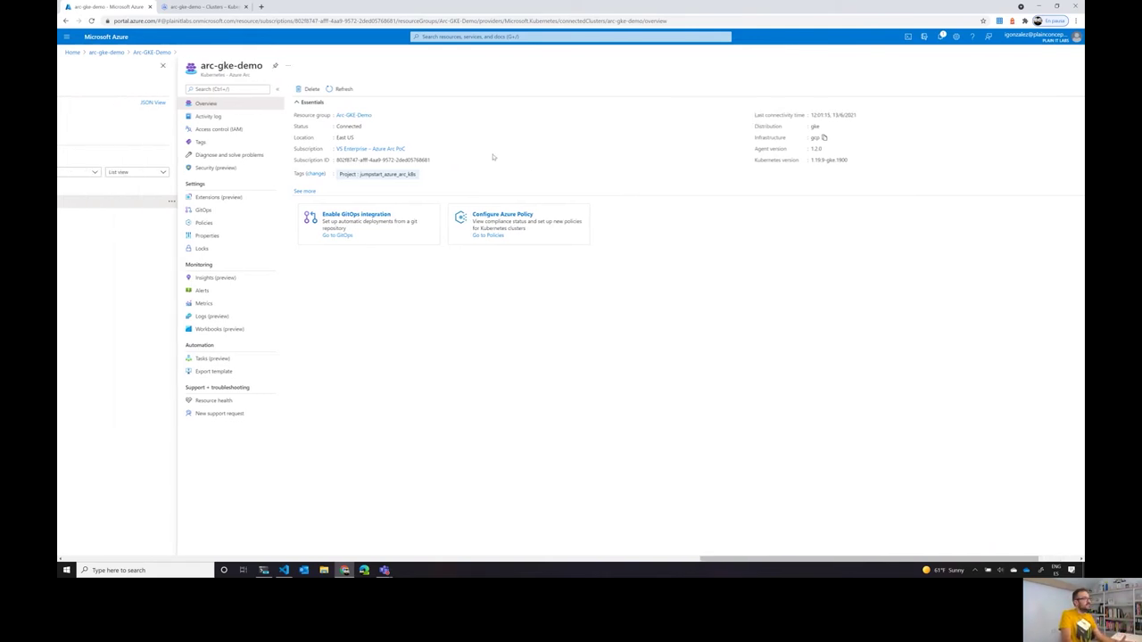
pyautogui.hscroll(5, 561, 153)
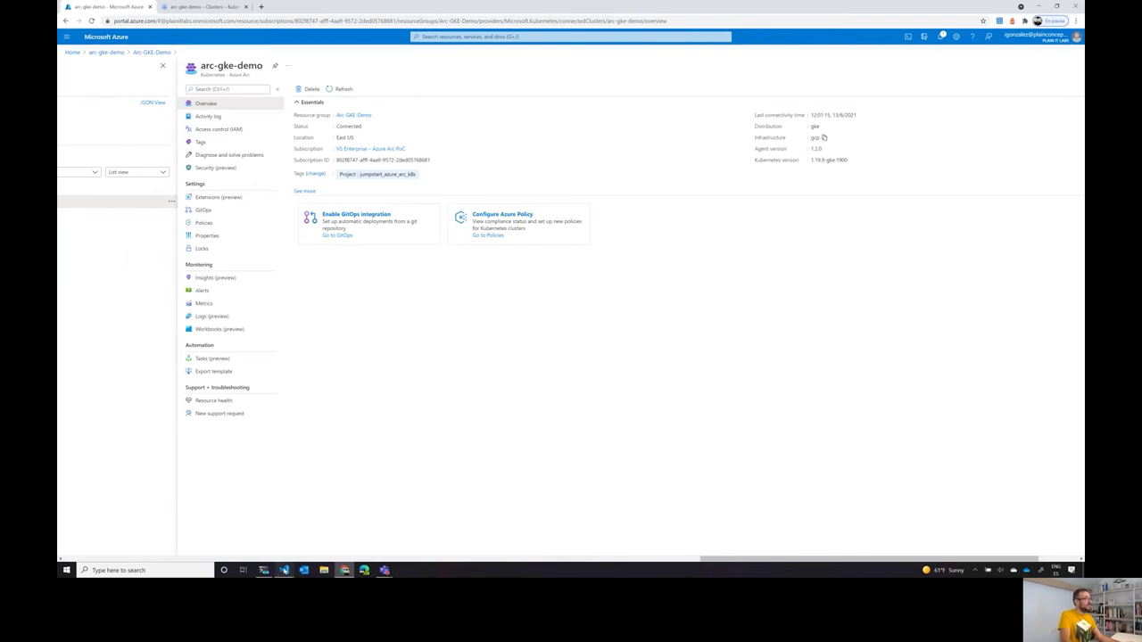
# Switch to Visual Studio Code and examine the exported environment variables in azure_monitor_k8s_extension.sh, from subscriptionId to k8sExtensionName
pyautogui.click(284, 570)
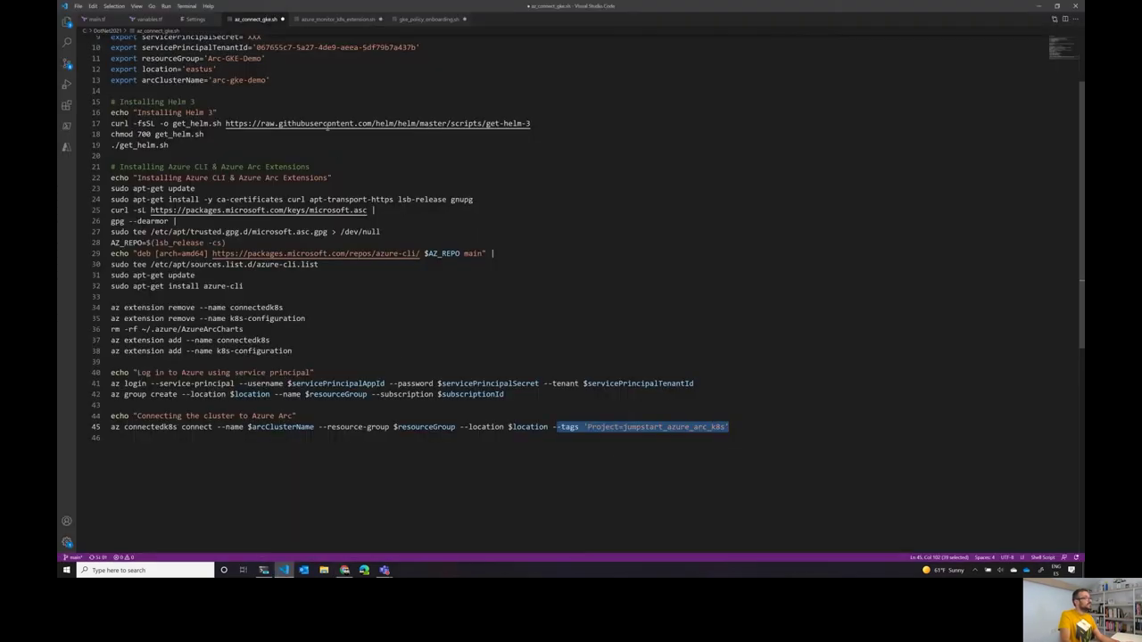
pyautogui.click(325, 20)
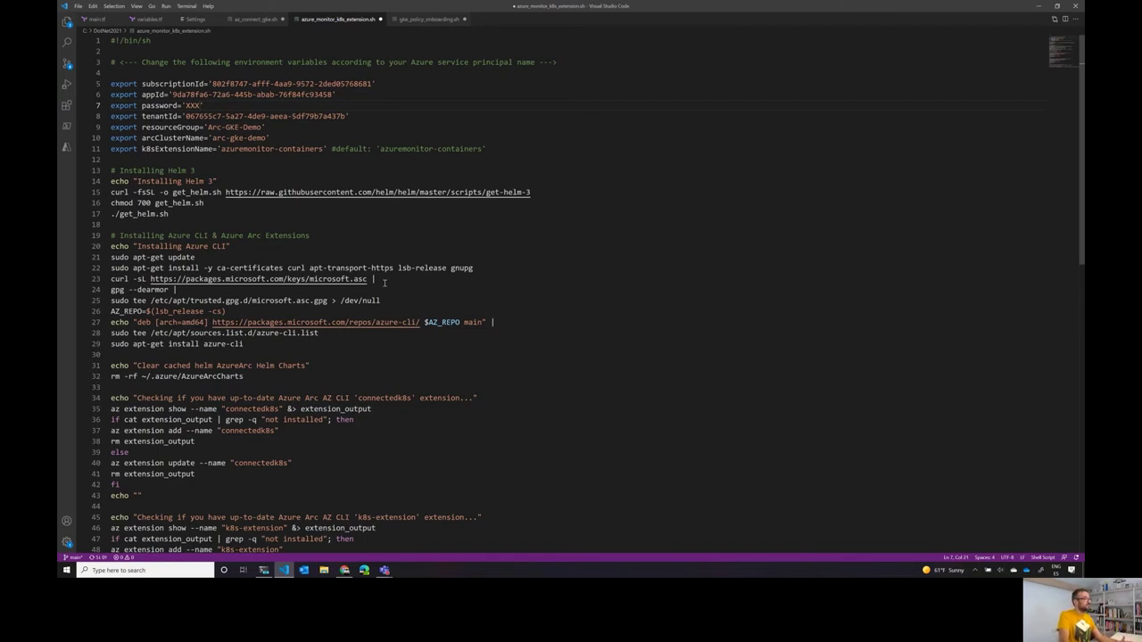
pyautogui.moveTo(489, 153); pyautogui.dragTo(110, 72)
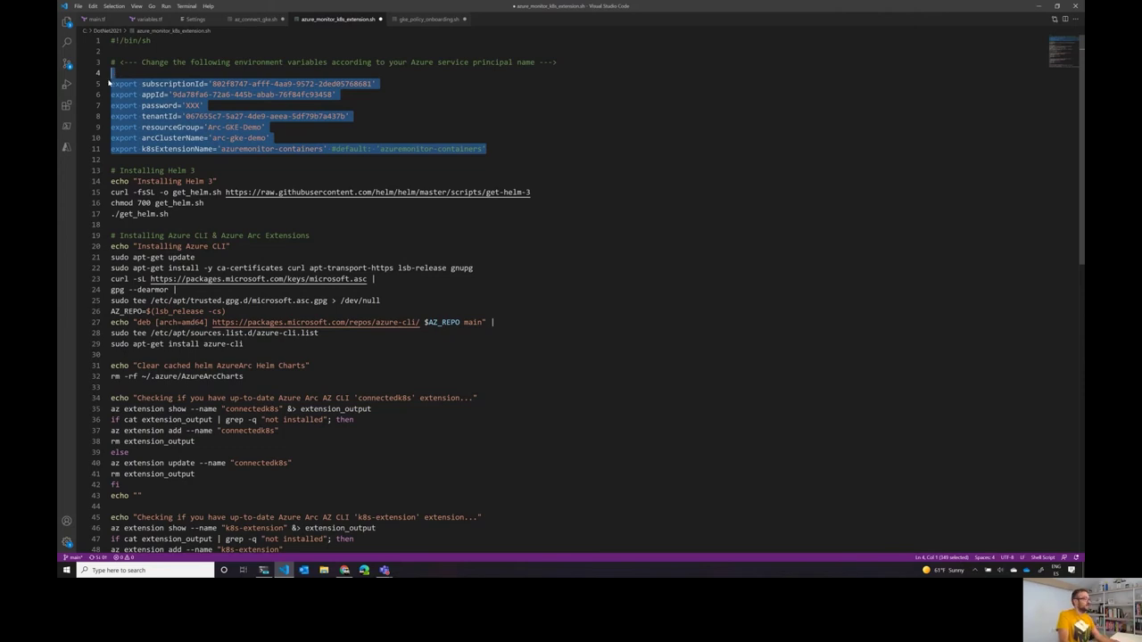
# Switch to the Google Cloud console, bring up Cloud Shell's file upload dialog and dismiss it without uploading a file
pyautogui.click(344, 570)
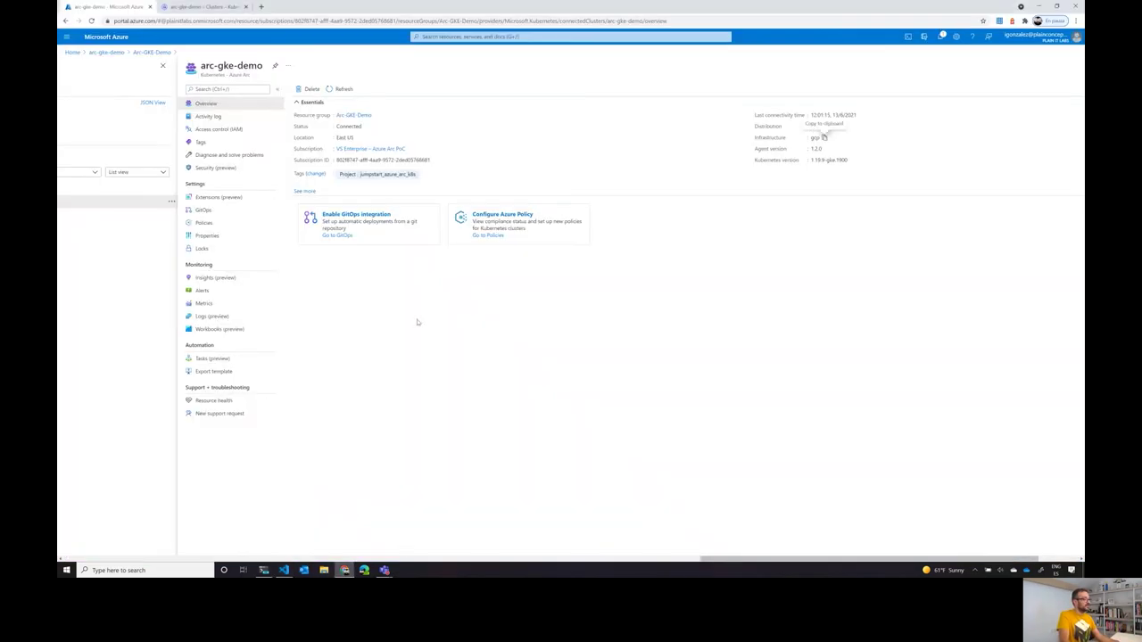
pyautogui.click(204, 6)
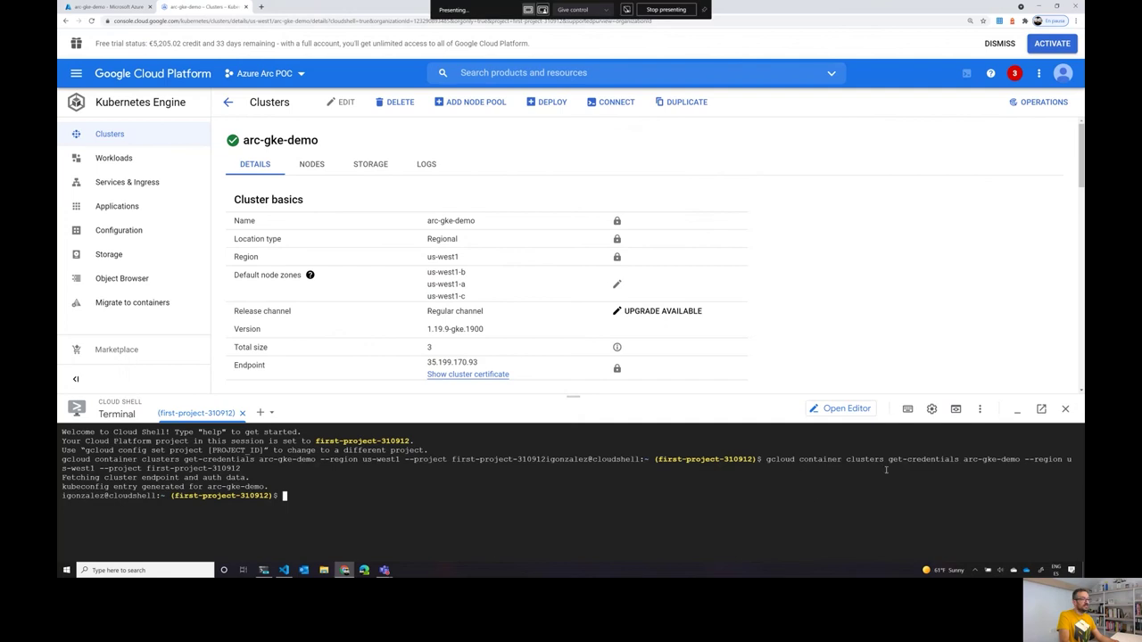
pyautogui.click(979, 409)
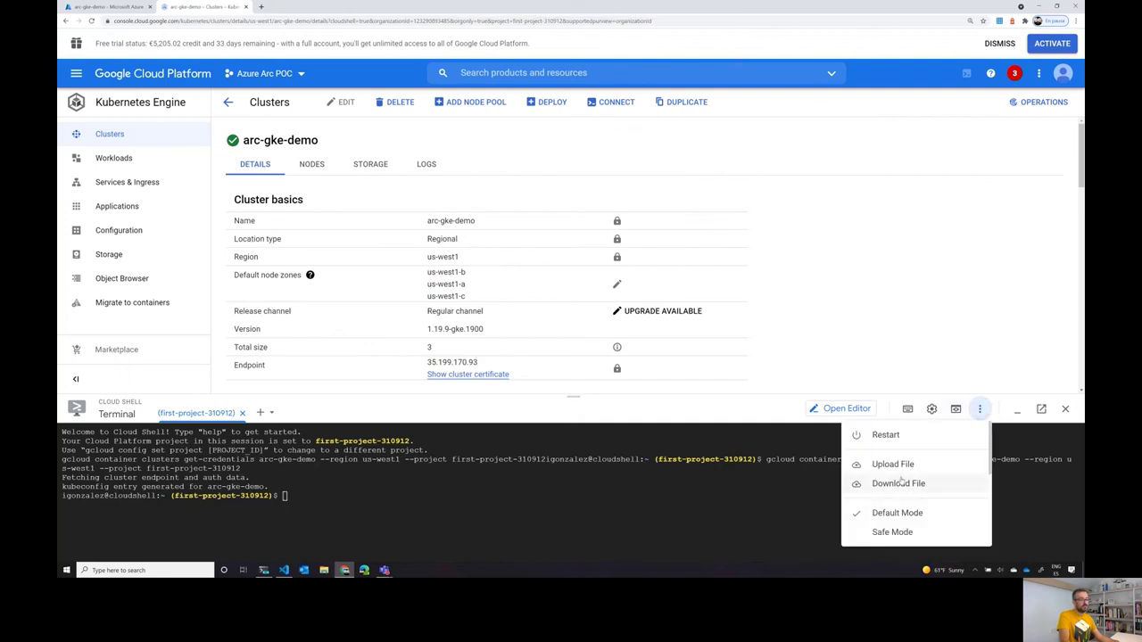
pyautogui.click(901, 466)
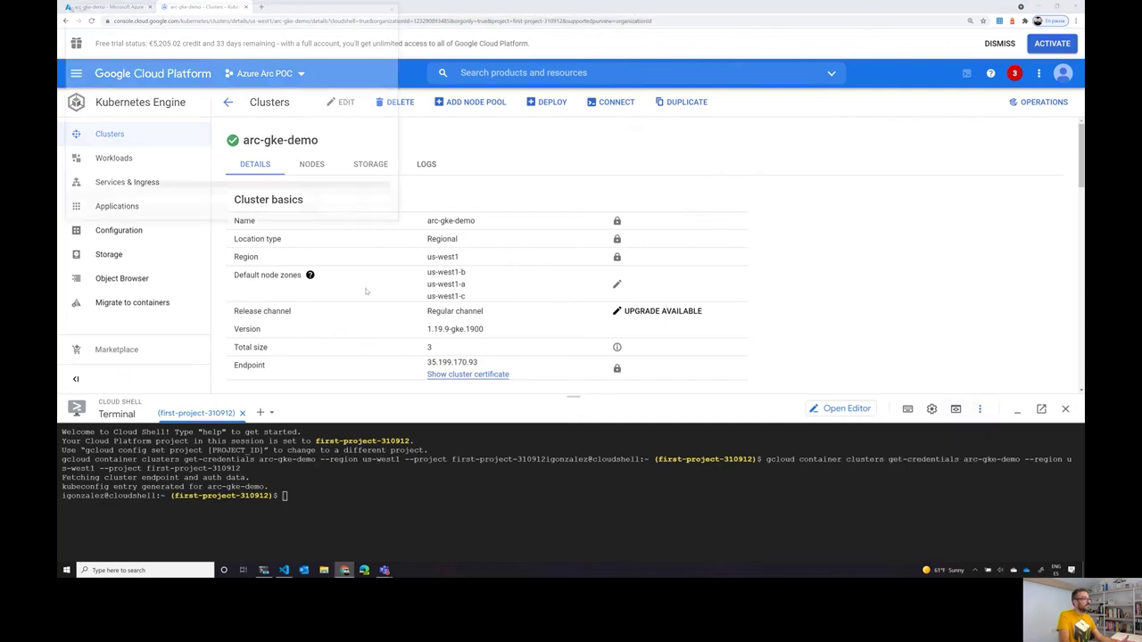
pyautogui.click(395, 8)
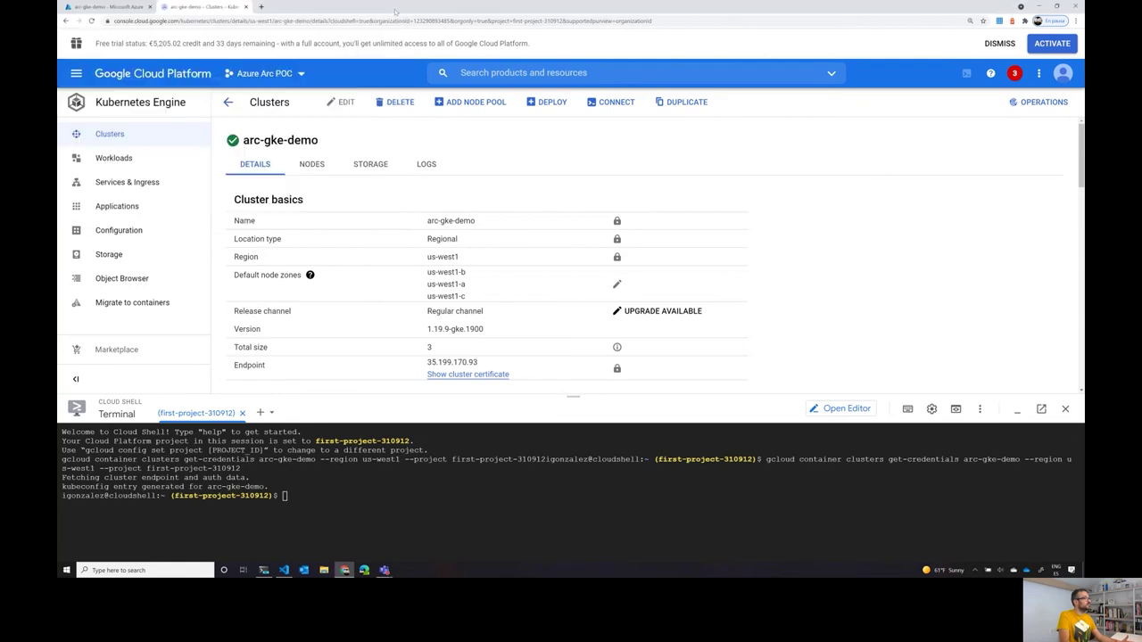
# Switch back to Visual Studio Code and review the Helm 3, Azure CLI and az k8s-extension create commands in azure_monitor_k8s_extension.sh
pyautogui.click(283, 570)
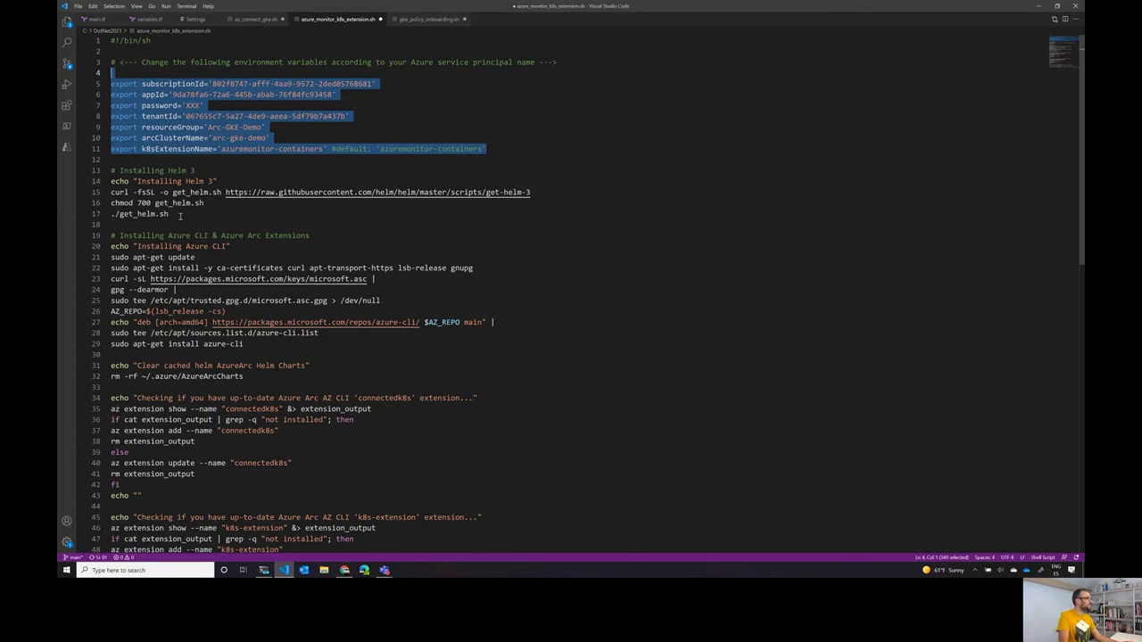
pyautogui.moveTo(180, 216); pyautogui.dragTo(112, 173)
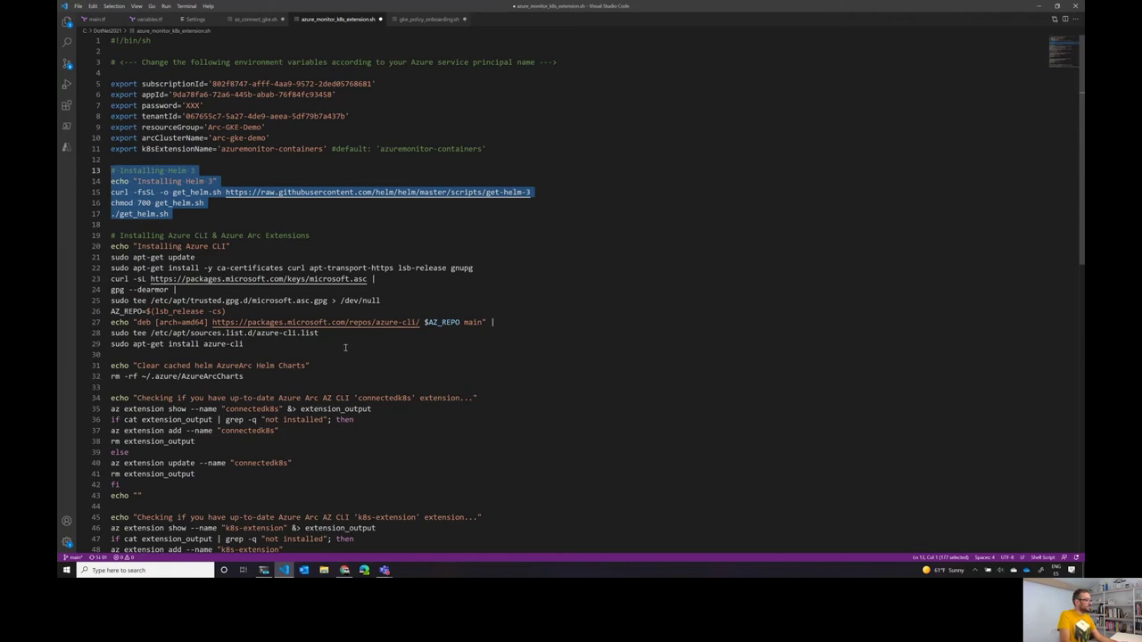
pyautogui.scroll(-2, 342, 348)
pyautogui.scroll(-5, 345, 348)
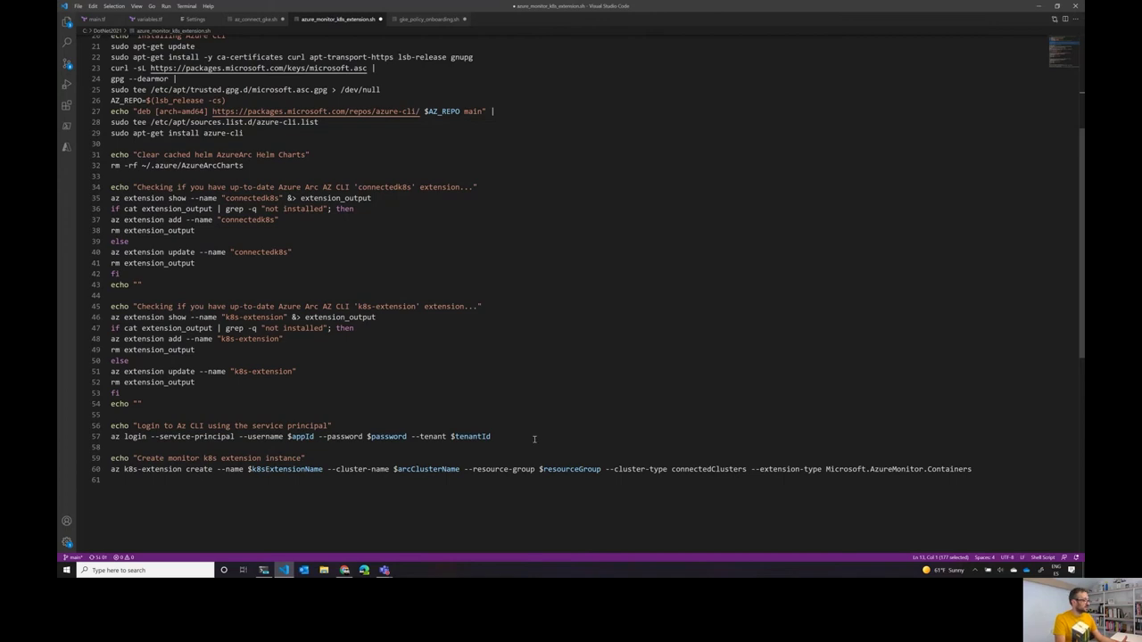
pyautogui.moveTo(124, 468); pyautogui.dragTo(978, 469)
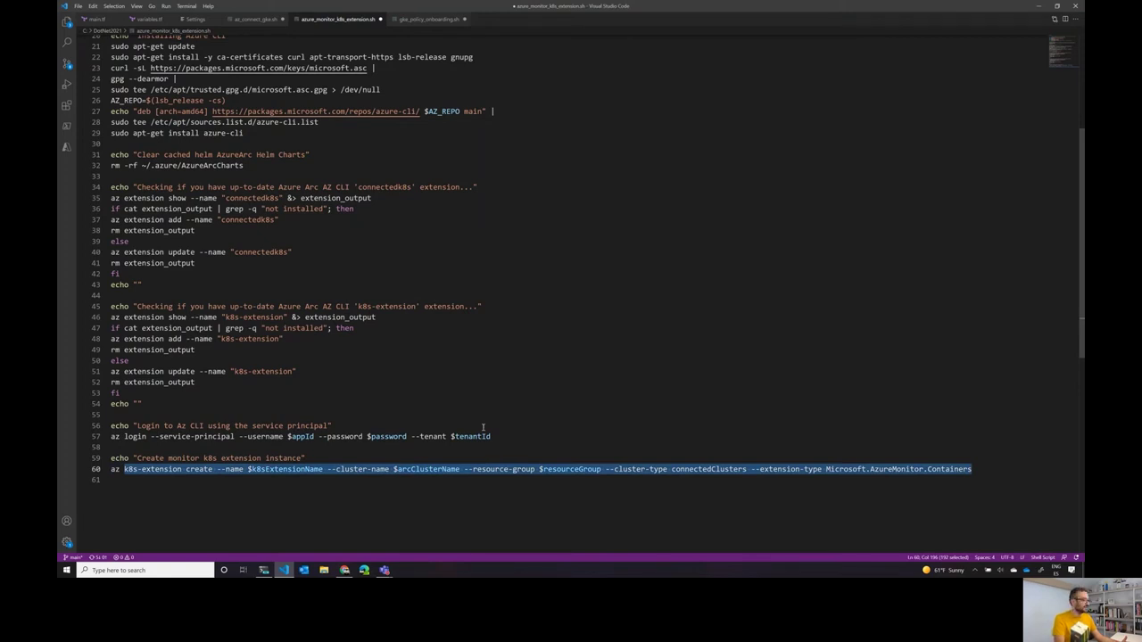
# Switch to the Azure portal and examine the arc-gke-demo cluster's Insights charts for CPU, memory, node count and active pods
pyautogui.moveTo(344, 570)
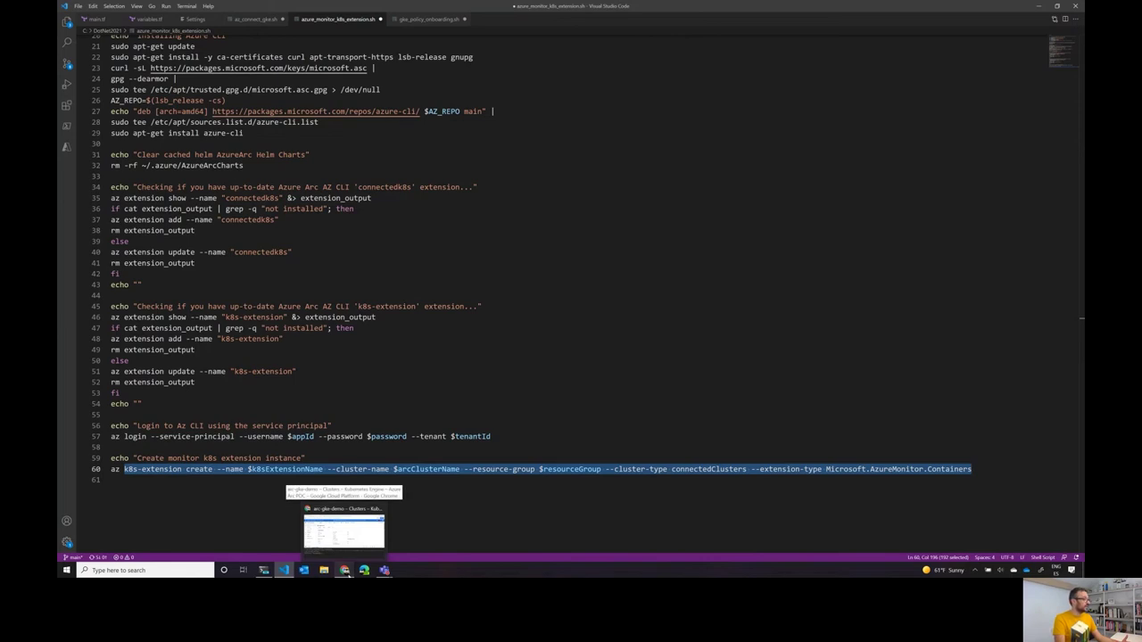
pyautogui.click(343, 531)
pyautogui.click(102, 6)
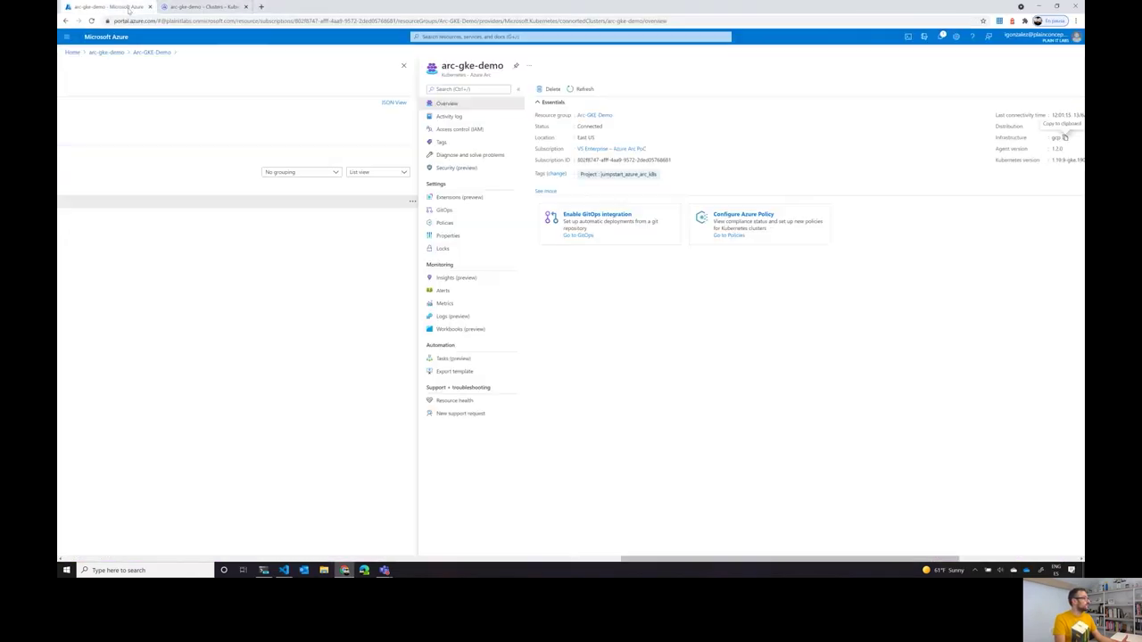
pyautogui.click(445, 278)
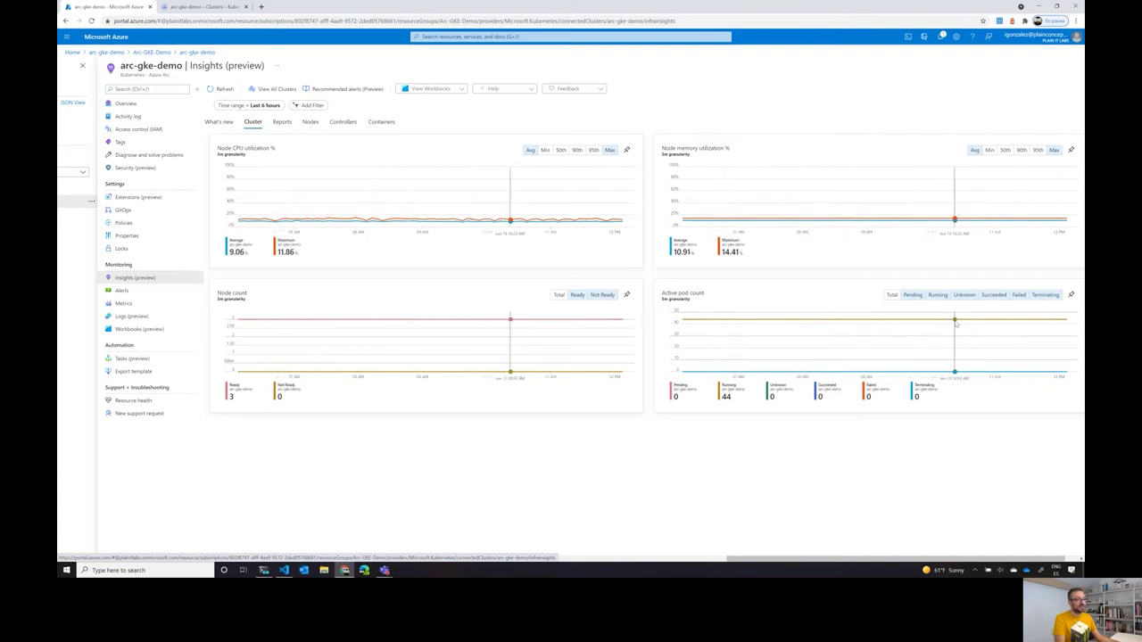
pyautogui.hscroll(-2, 932, 203)
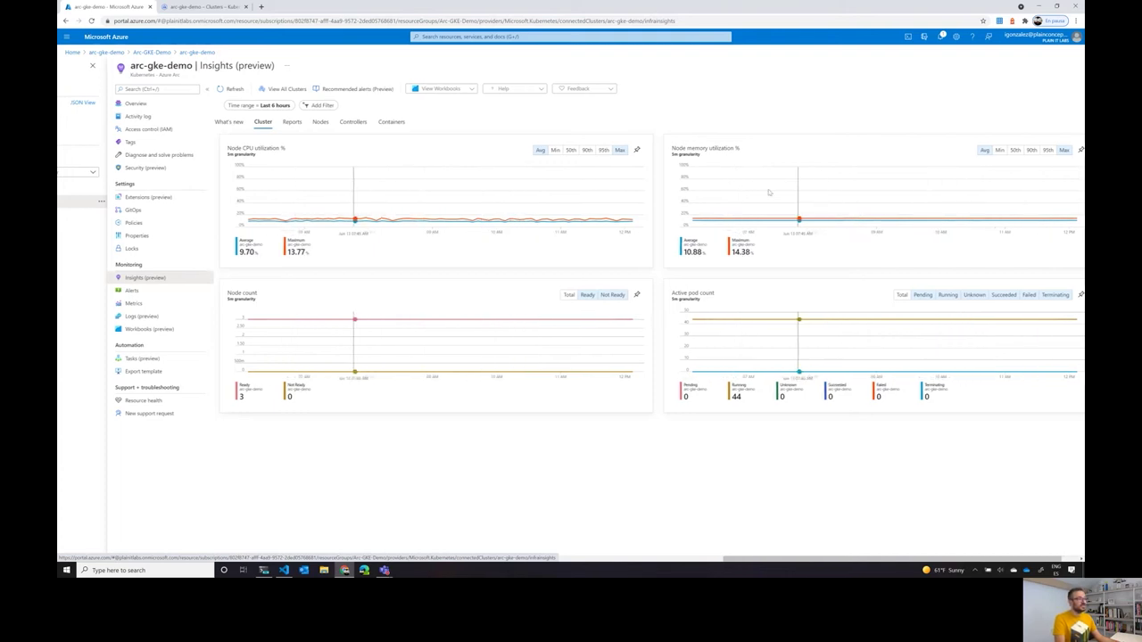
# Examine the Insights node list, the first node's pods and details, and the cluster's container list
pyautogui.click(350, 122)
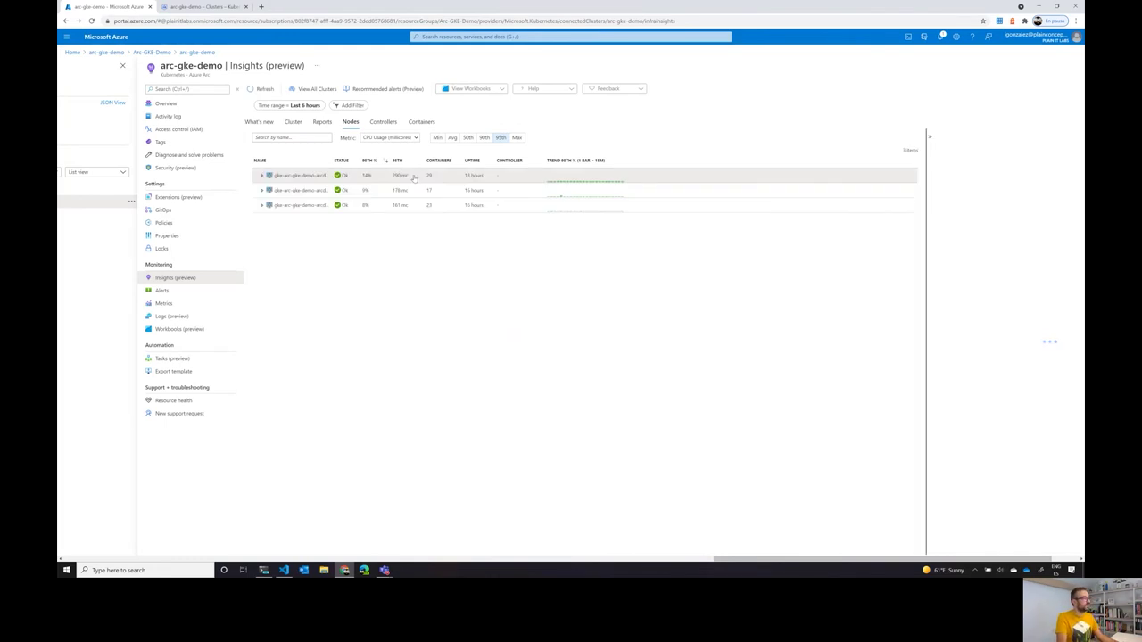
pyautogui.click(413, 177)
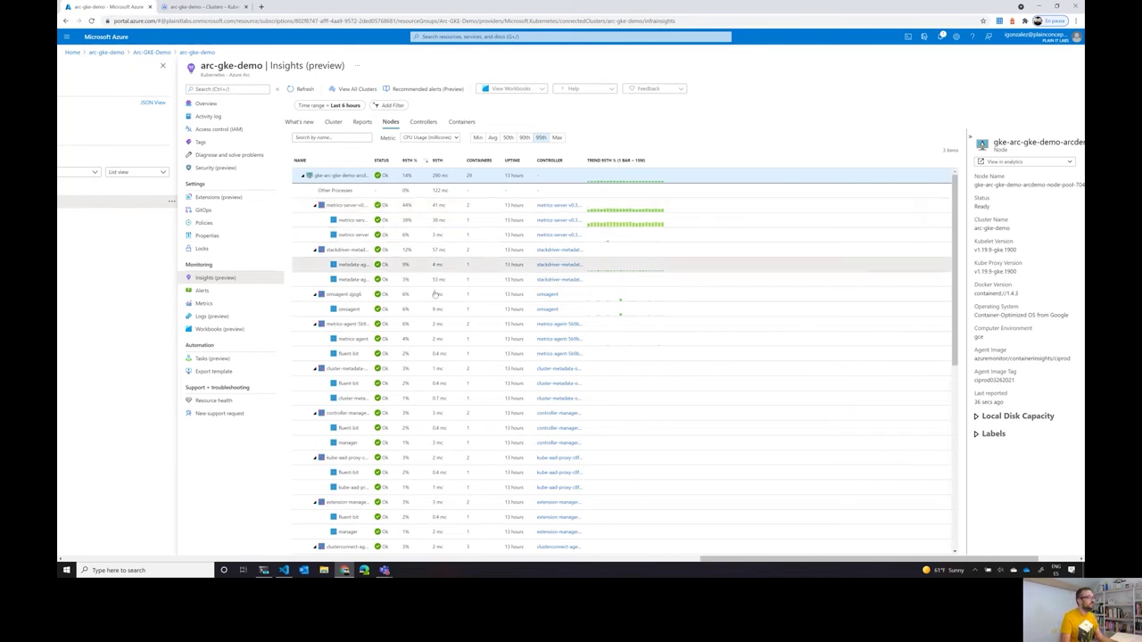
pyautogui.click(457, 122)
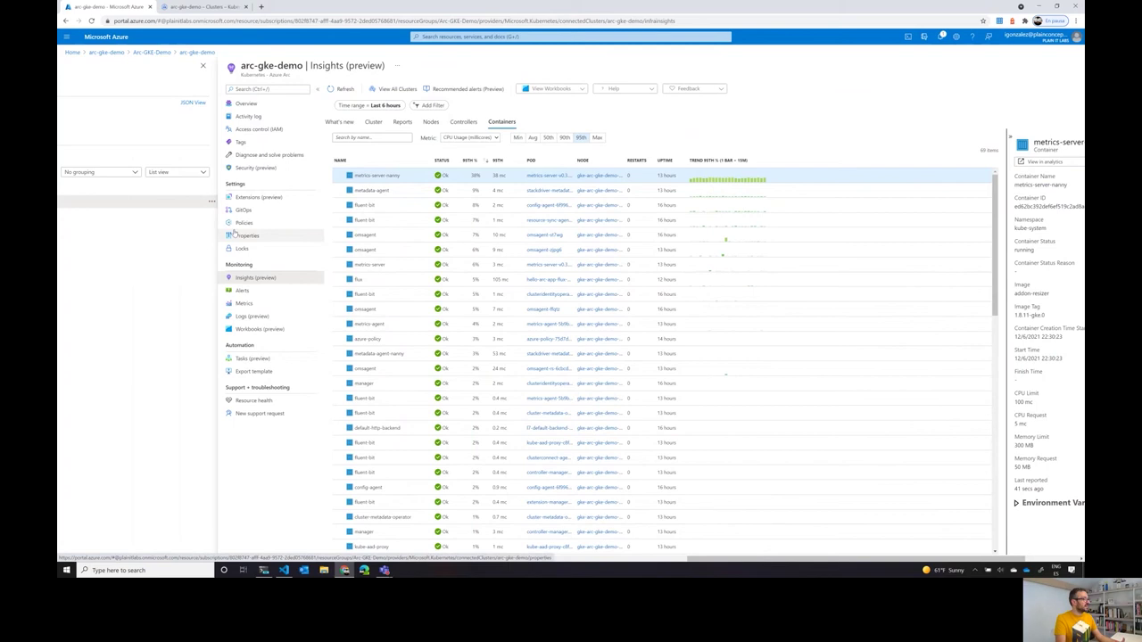
# Open the arc-gke-demo cluster's policies and check its compliance with the assigned policies
pyautogui.click(241, 223)
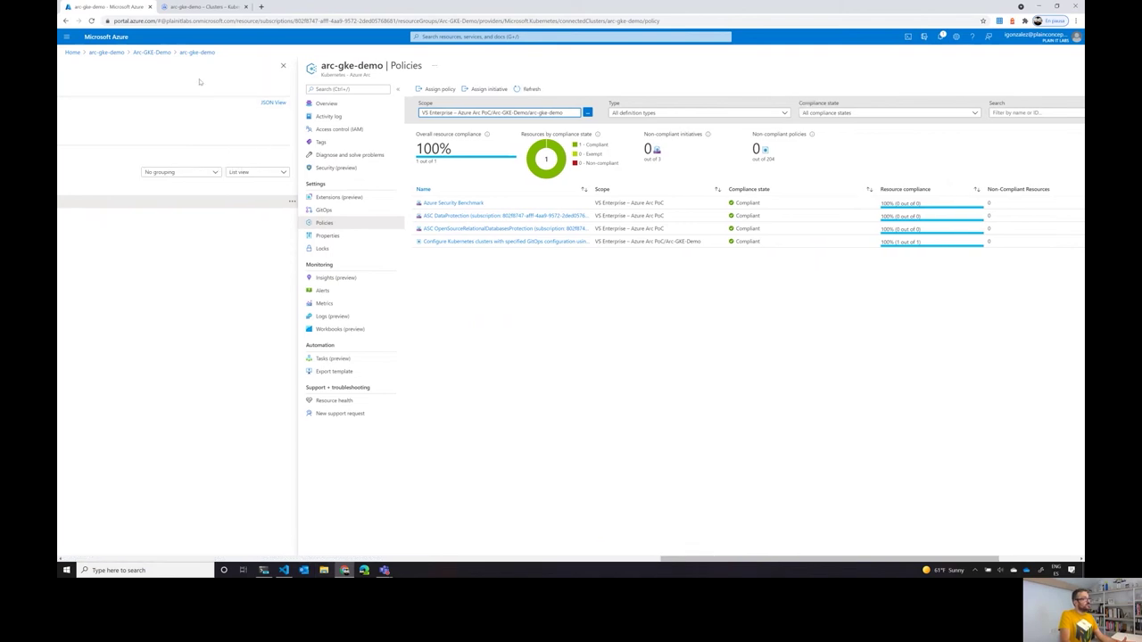
# Switch to Visual Studio Code and review gke_policy_onboarding.sh, including its NGINX ingress and Azure Policy add-on install commands
pyautogui.click(204, 7)
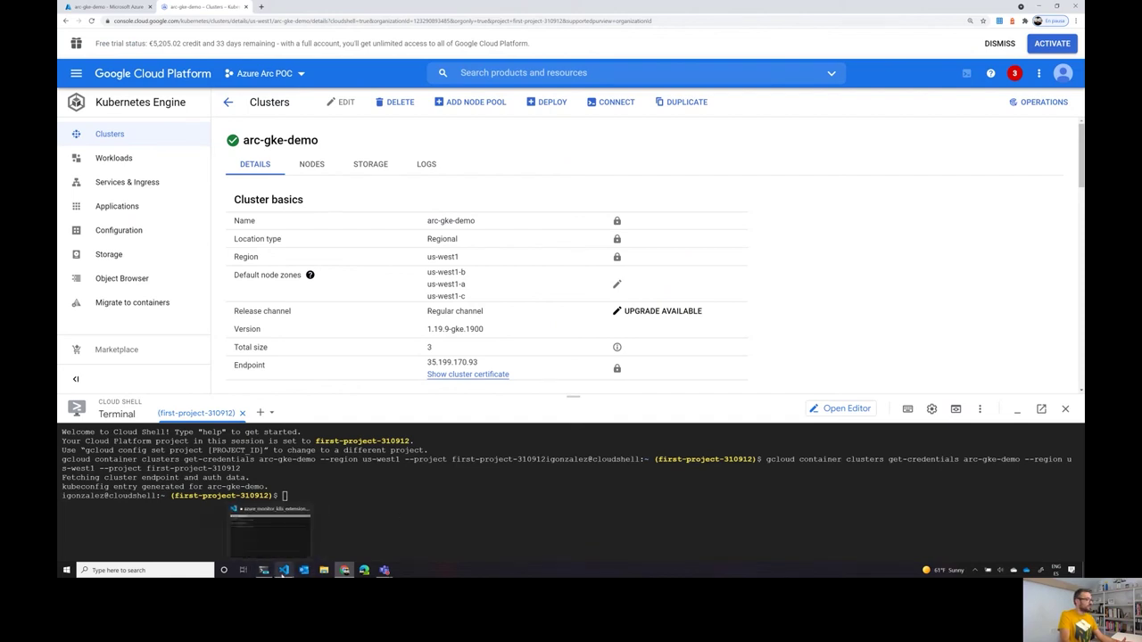
pyautogui.click(284, 570)
pyautogui.click(425, 20)
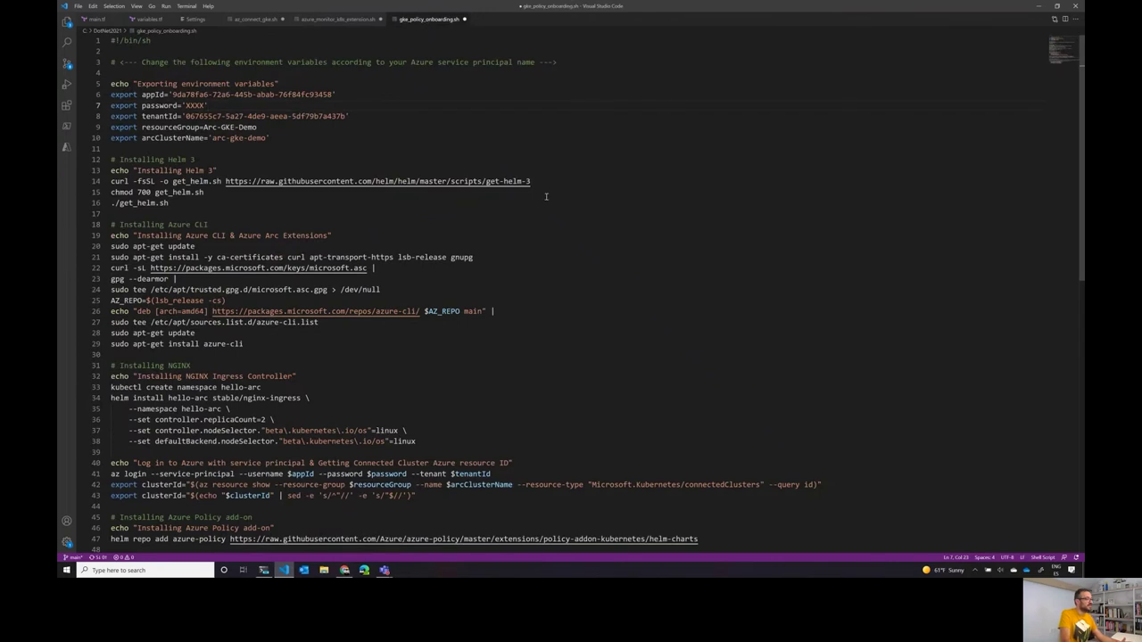
pyautogui.scroll(-5, 547, 197)
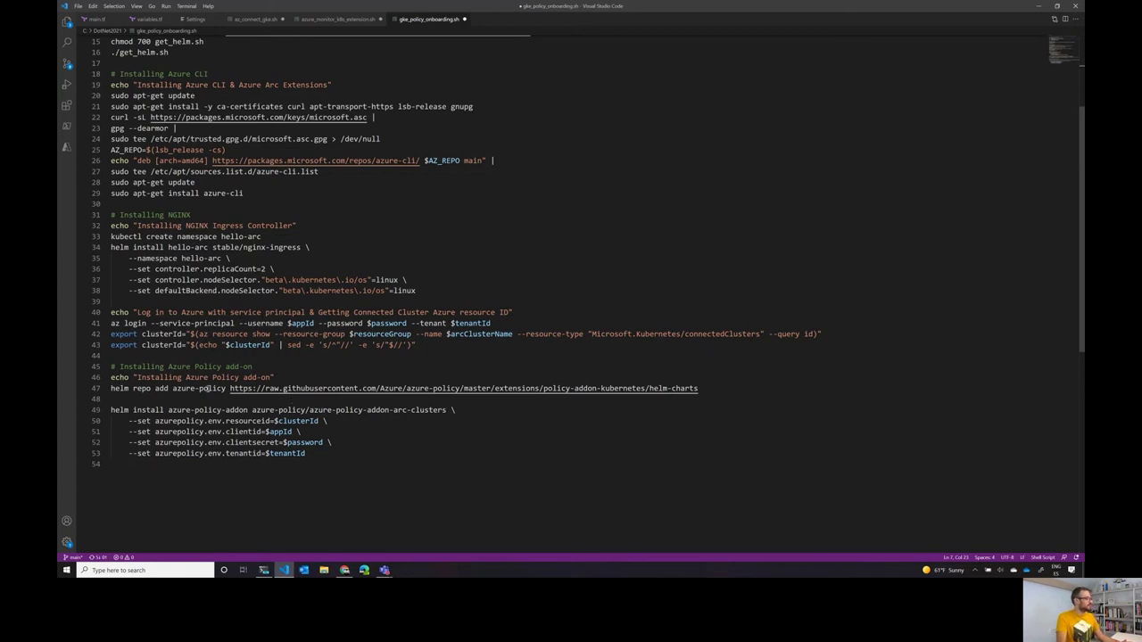
pyautogui.scroll(5, 322, 178)
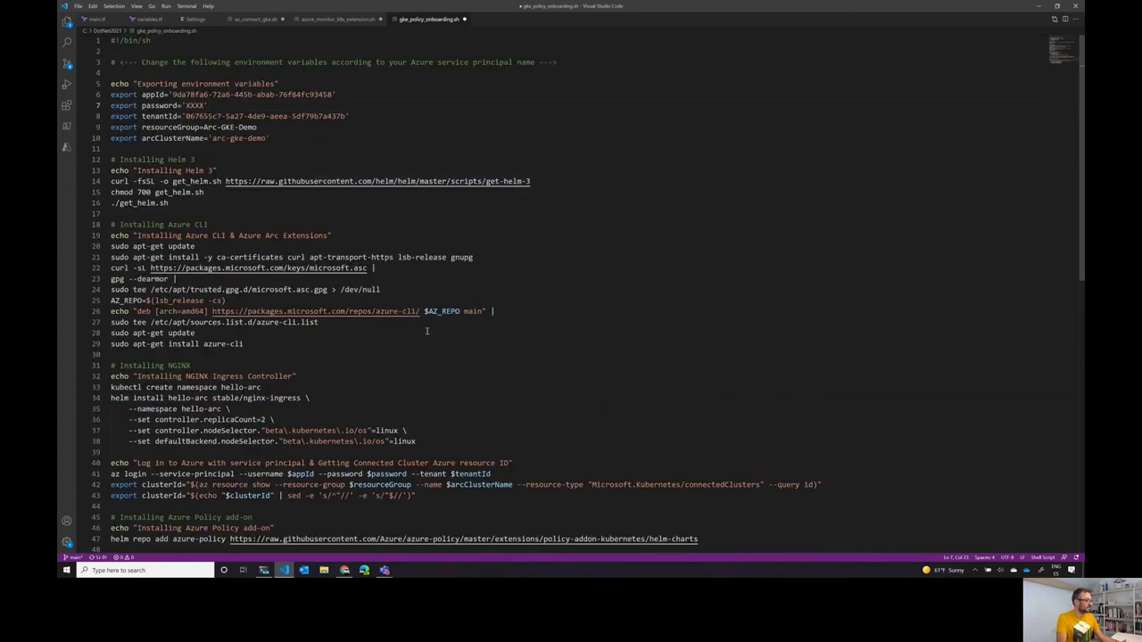
# Highlight the helm commands that add the azure-policy repository and install azure-policy-addon, from line 47 through the tenantid setting
pyautogui.scroll(-3, 436, 325)
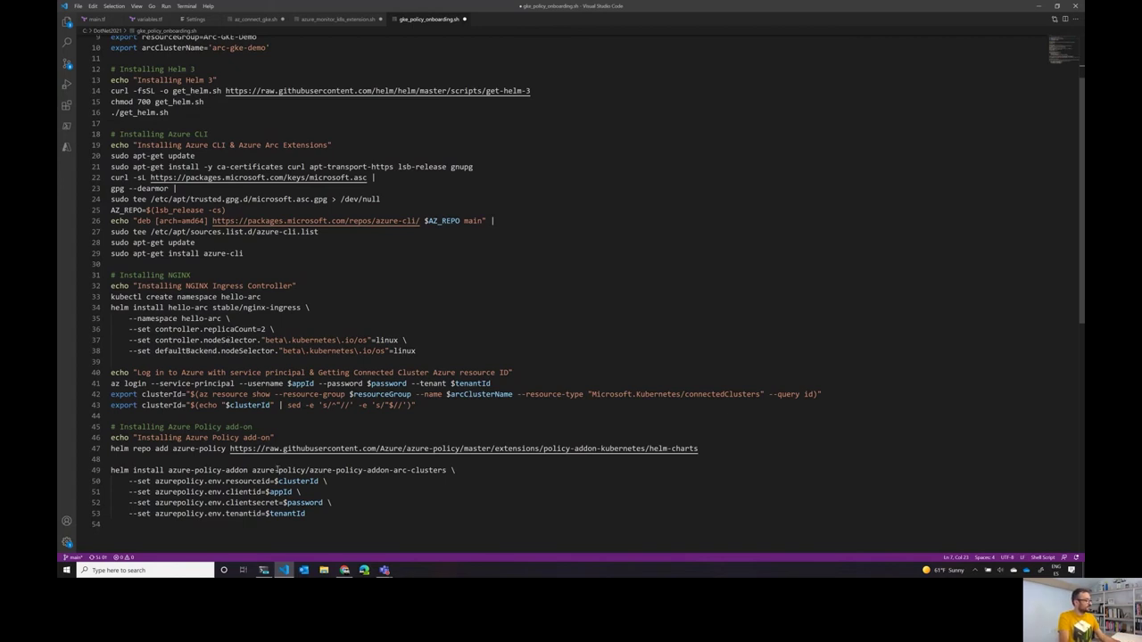
pyautogui.moveTo(344, 518); pyautogui.dragTo(119, 449)
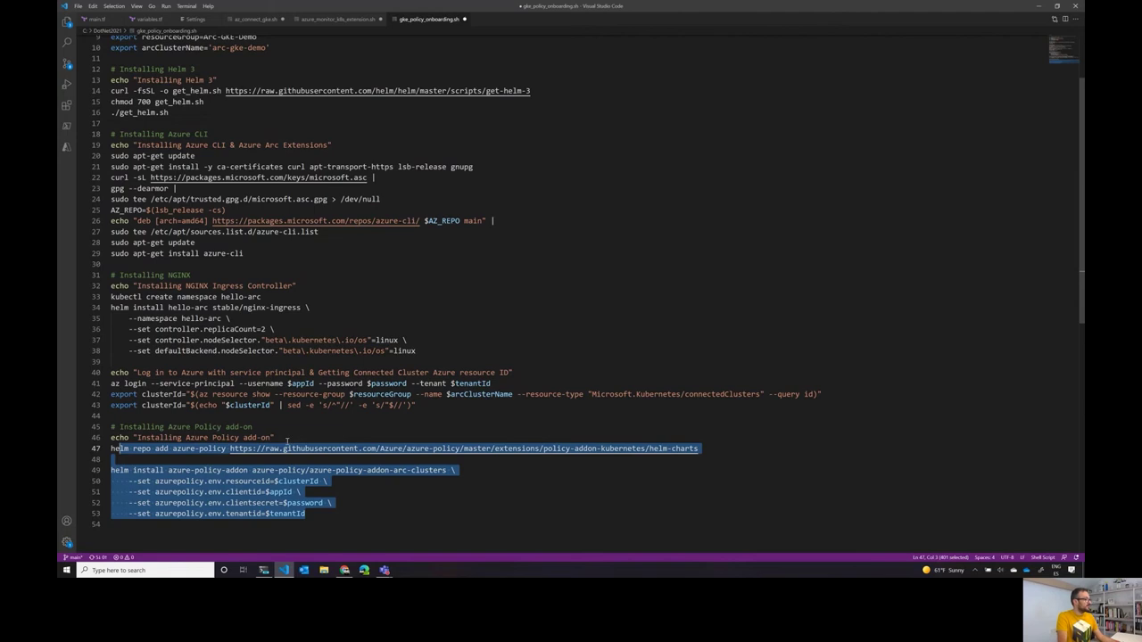
# Switch to the Azure portal and open the compliance details of the policy that configures Kubernetes clusters with specified GitOps configuration using no secrets
pyautogui.moveTo(384, 571)
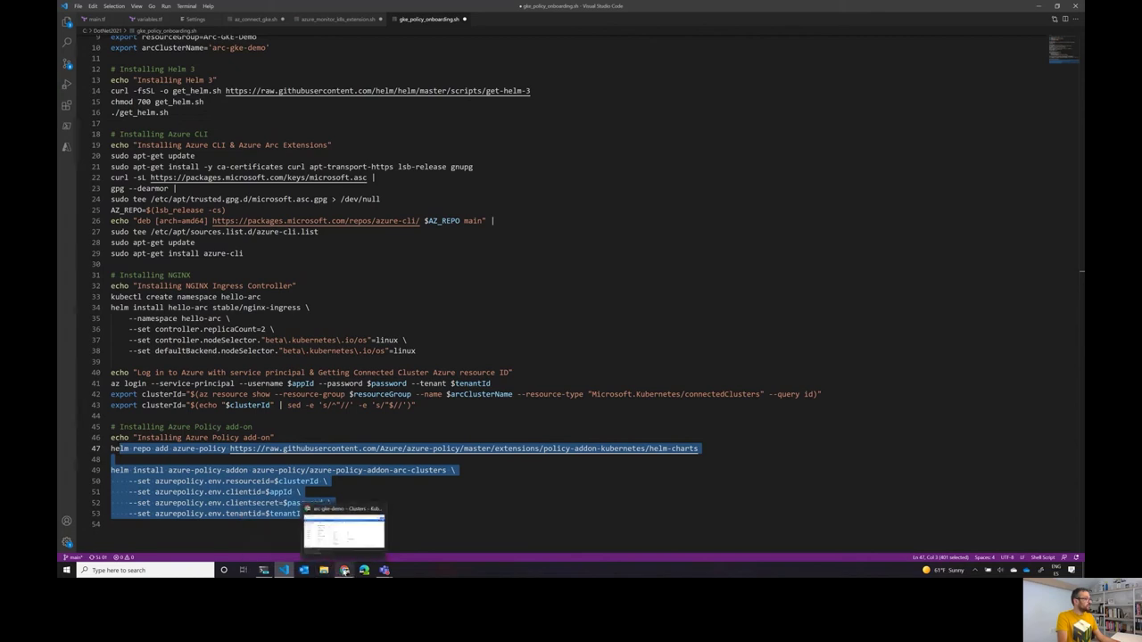
pyautogui.click(343, 571)
pyautogui.click(113, 7)
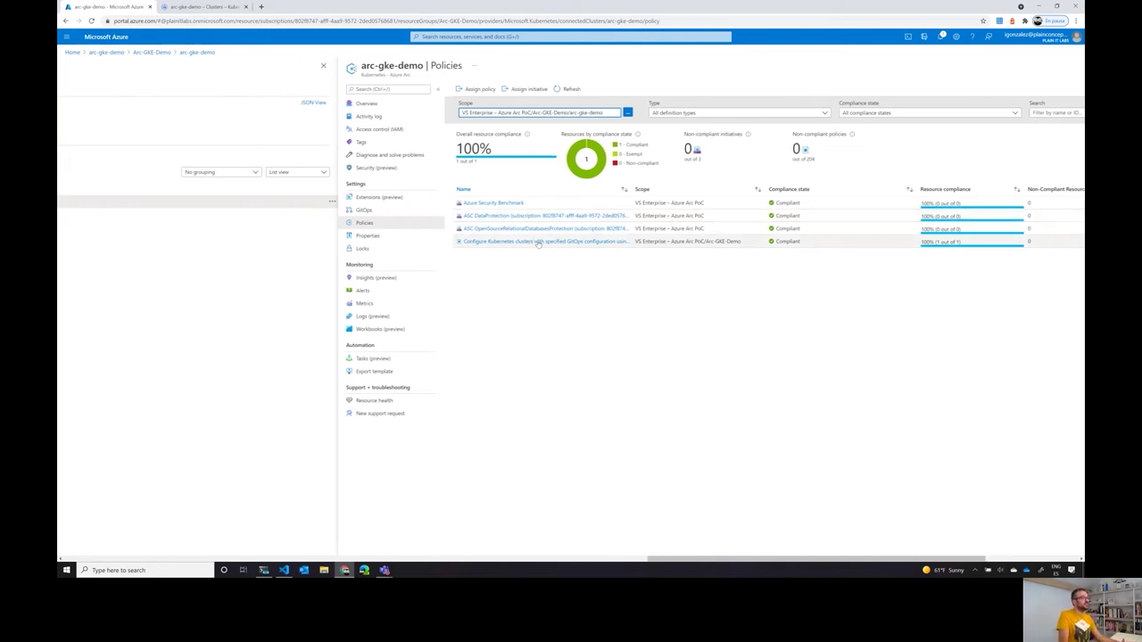
pyautogui.click(494, 242)
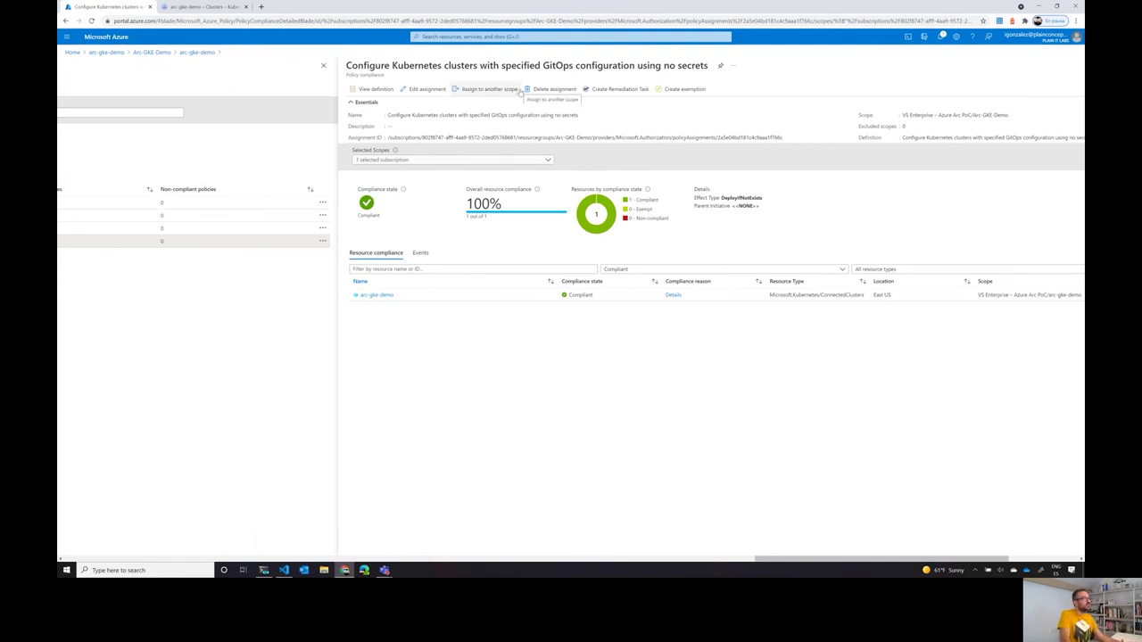
# Open the GitOps policy assignment, review its configuration name, operator namespace, repository URL and remediation settings, and close it without saving
pyautogui.click(415, 91)
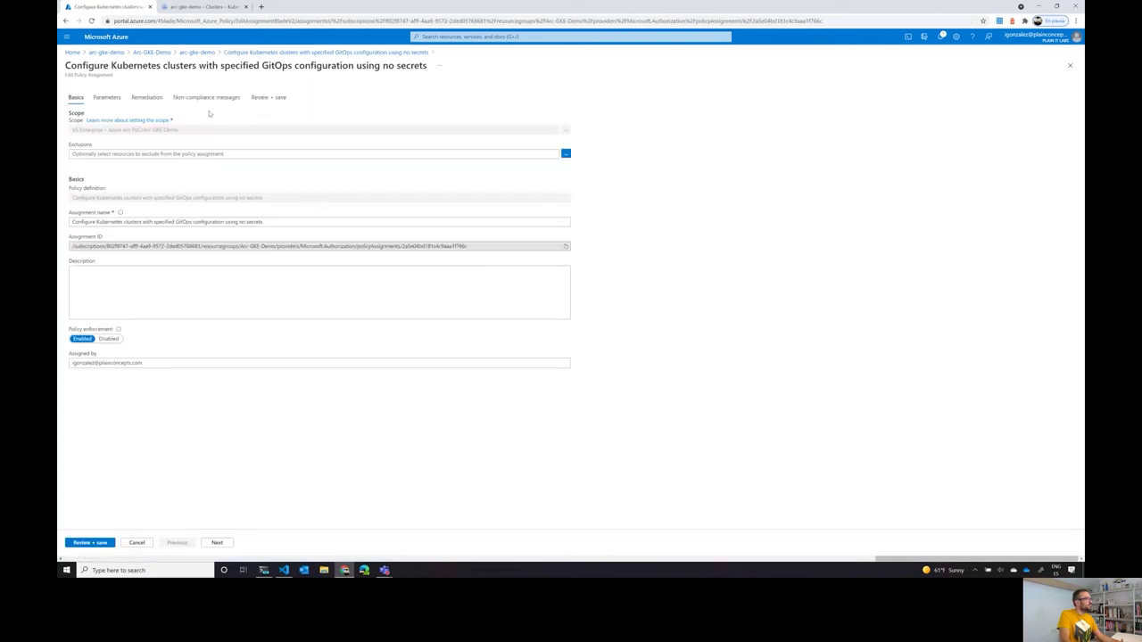
pyautogui.click(107, 97)
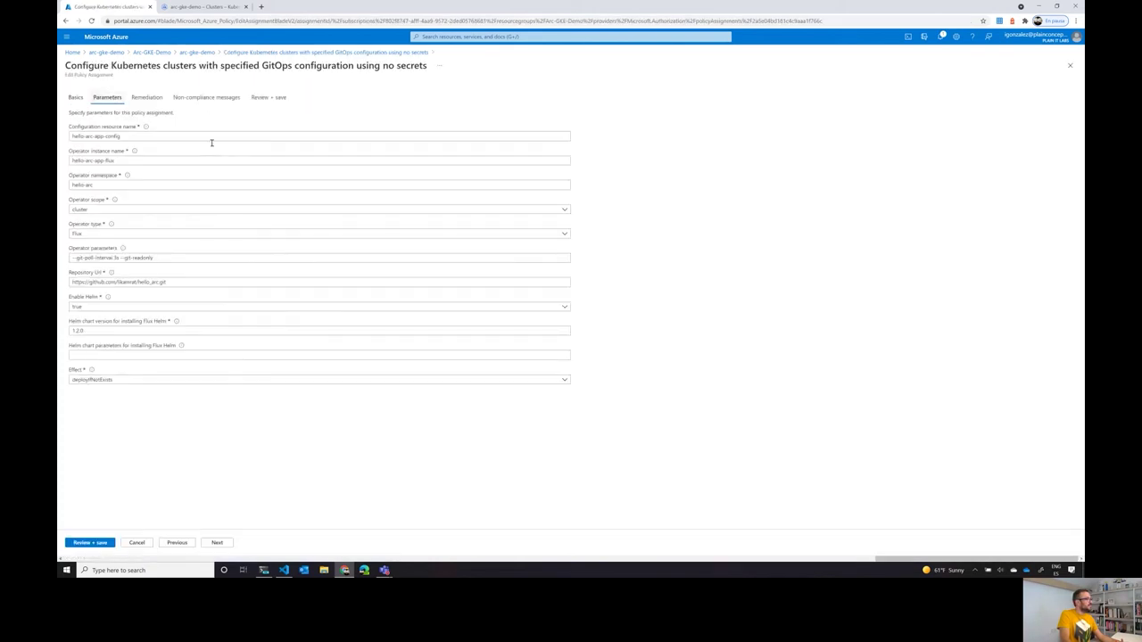
pyautogui.tripleClick(152, 136)
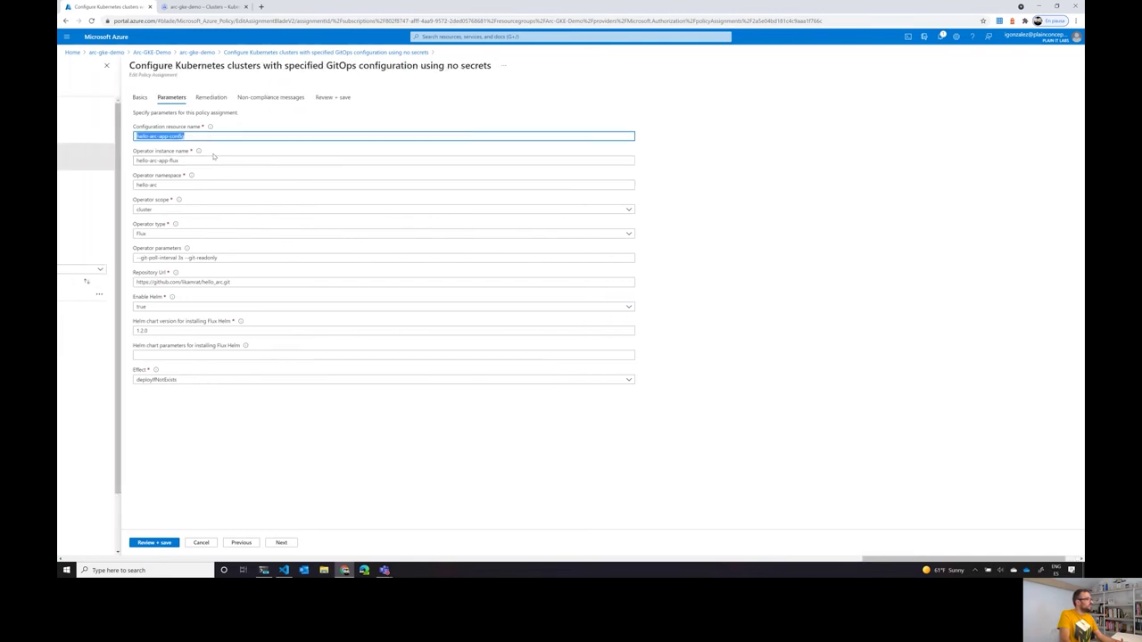
pyautogui.moveTo(231, 158); pyautogui.dragTo(127, 186)
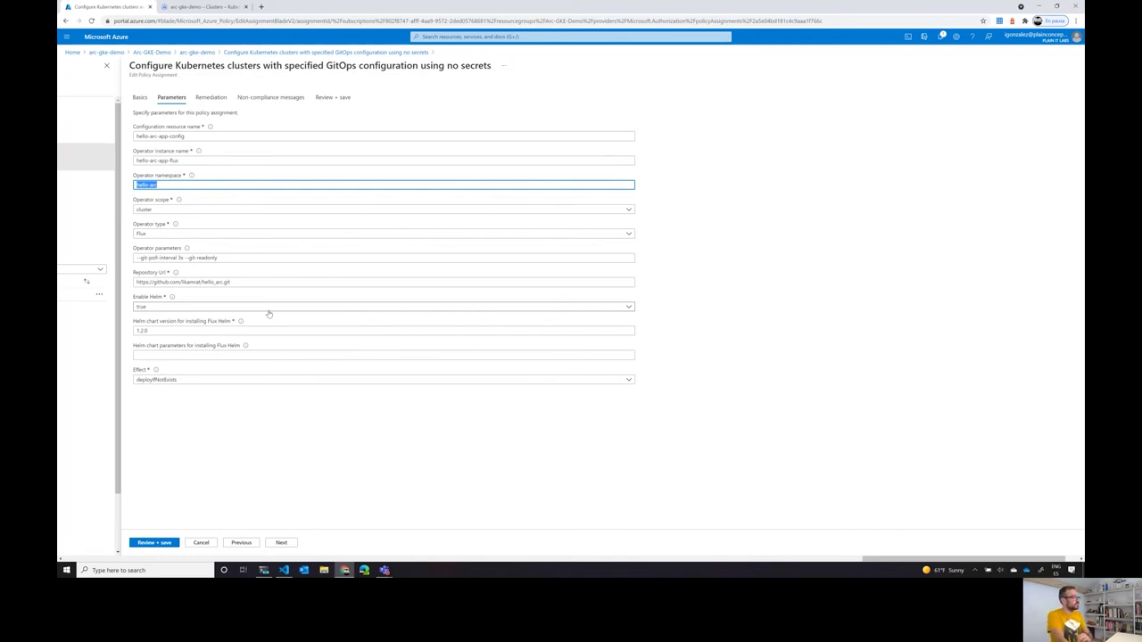
pyautogui.moveTo(244, 281); pyautogui.dragTo(136, 281)
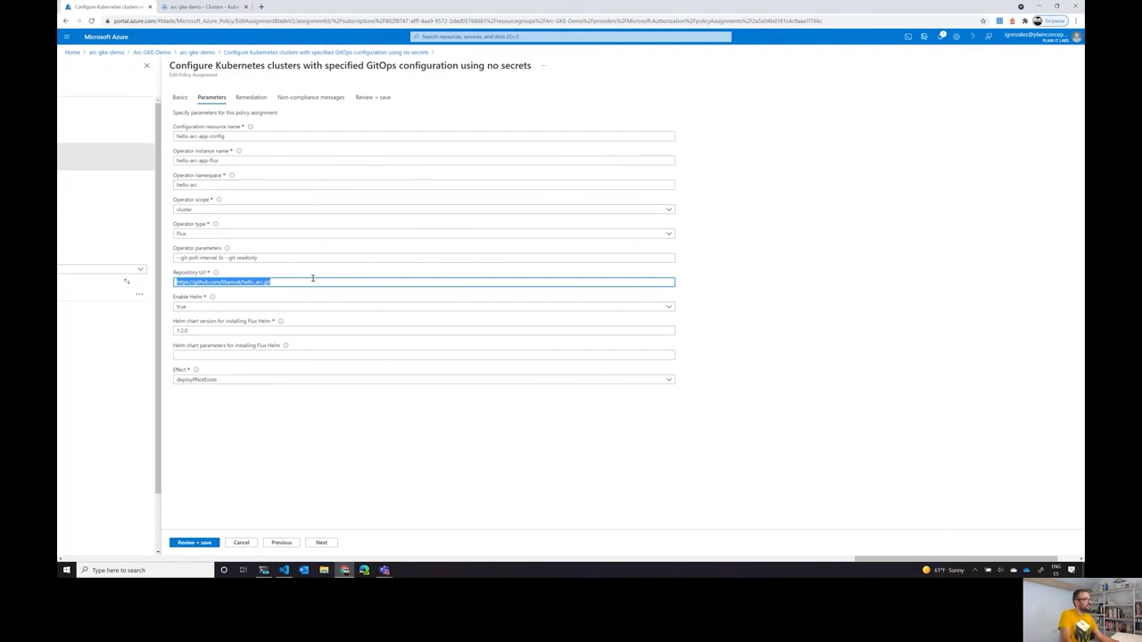
pyautogui.click(293, 99)
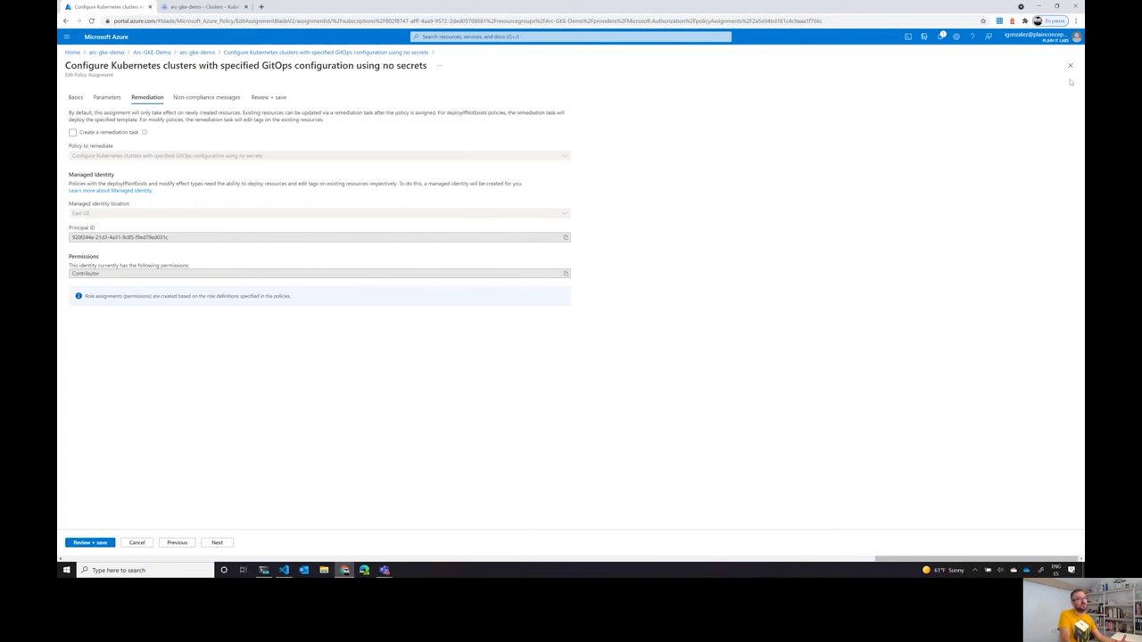
pyautogui.click(1069, 65)
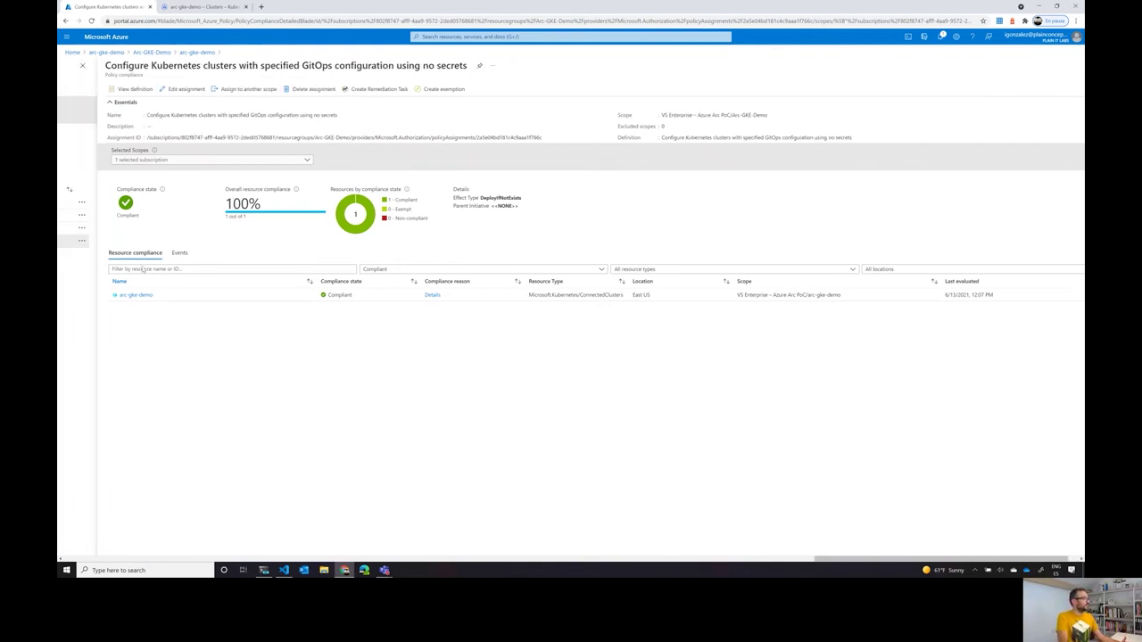
# Open the arc-gke-demo cluster's GitOps configurations and examine the operator and repository details of hello-arc-app-config
pyautogui.click(199, 55)
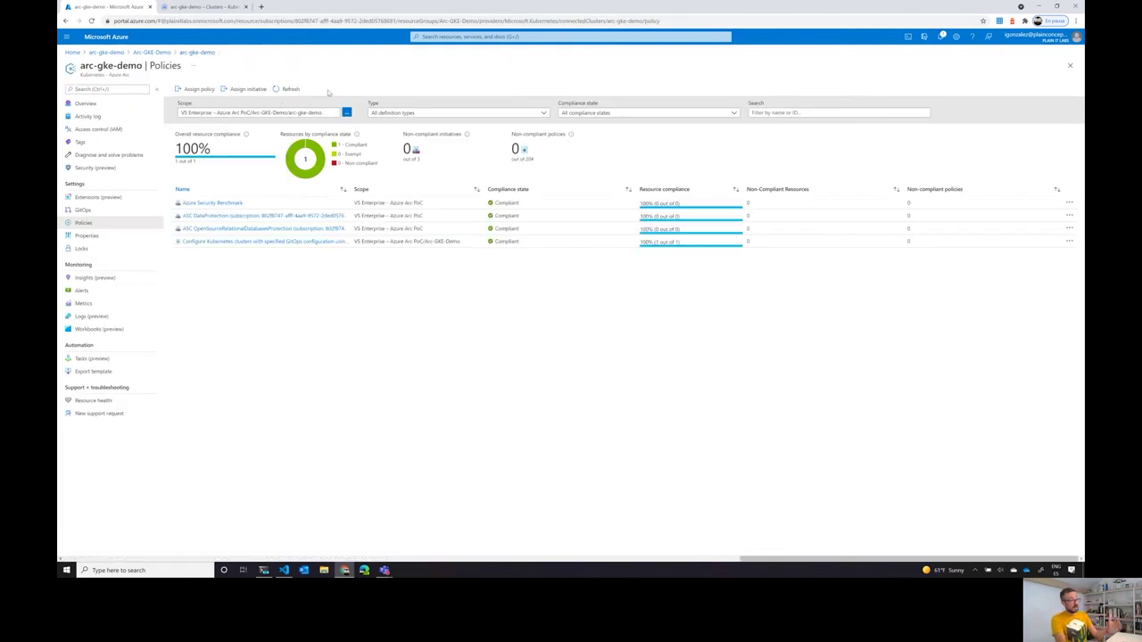
pyautogui.click(145, 210)
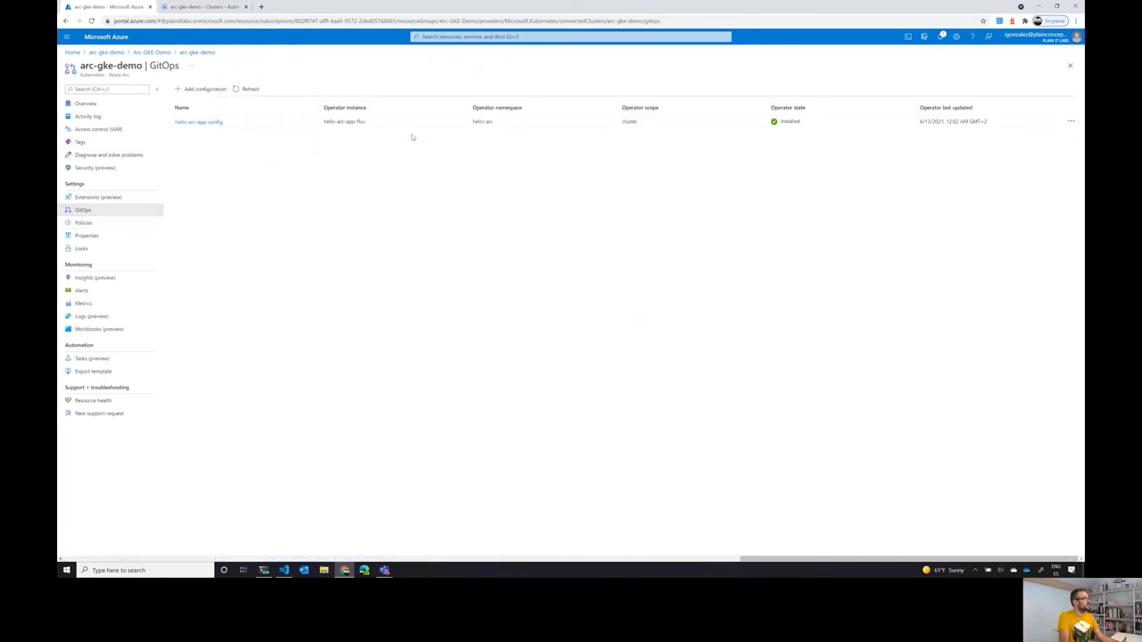
pyautogui.click(200, 122)
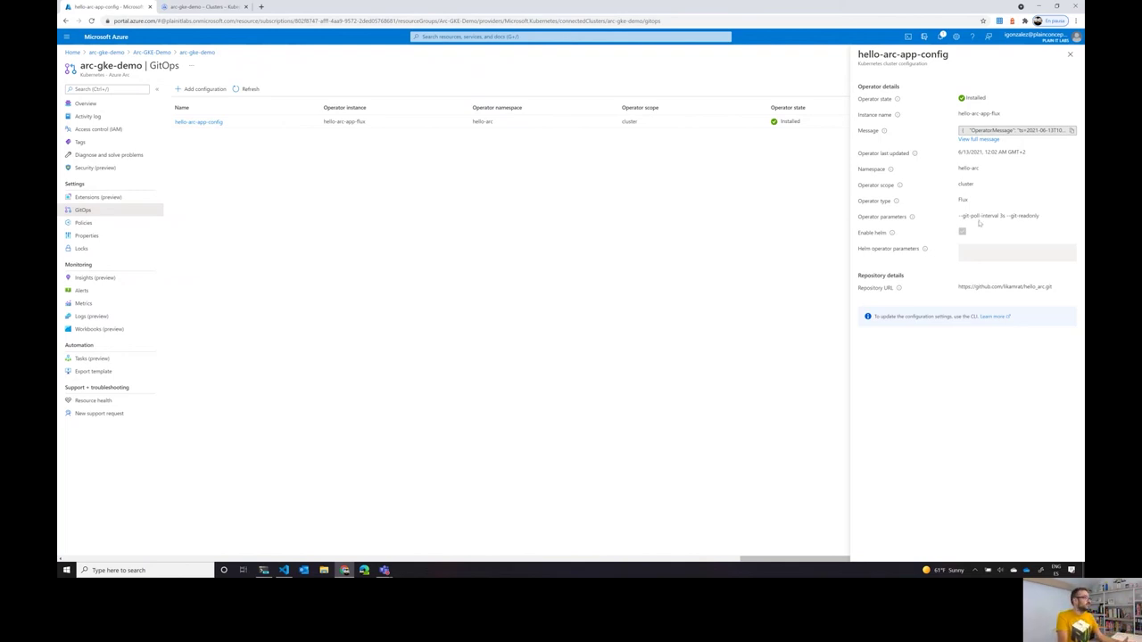
pyautogui.hscroll(-3, 241, 235)
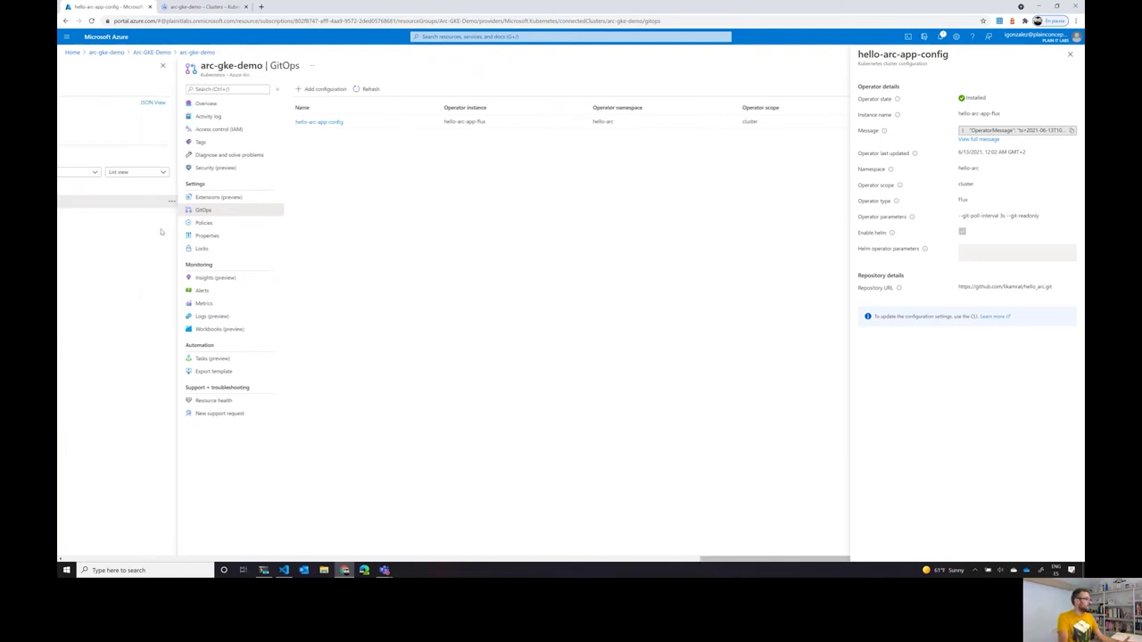
pyautogui.hscroll(-2, 208, 230)
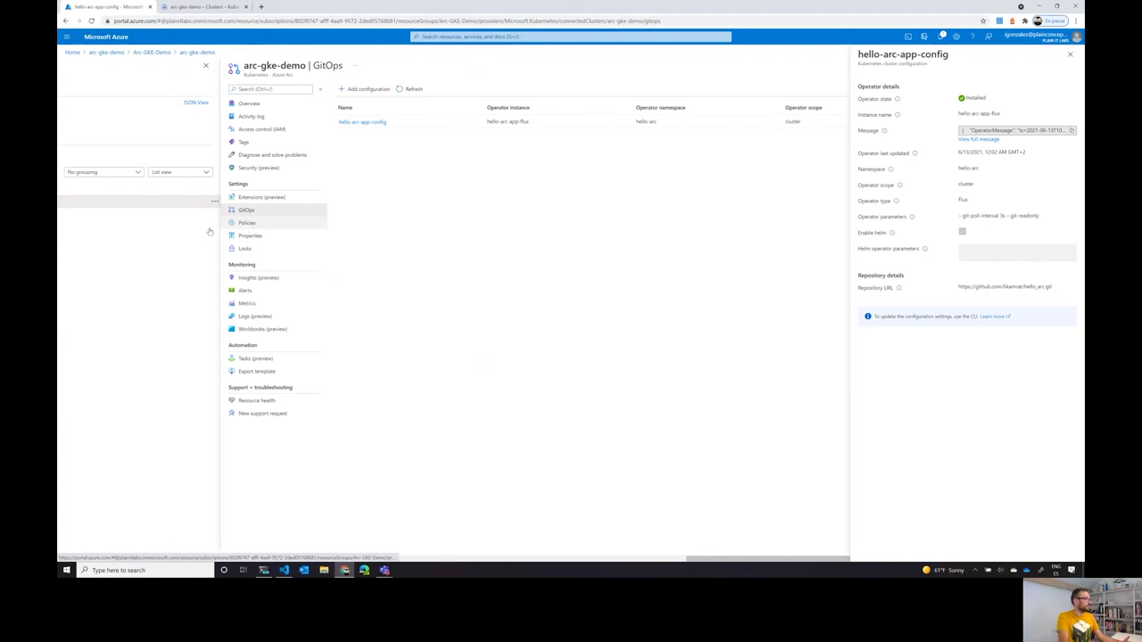
# Revisit the arc-gke-demo cluster's policy compliance list and check the tags assigned to the cluster
pyautogui.click(281, 223)
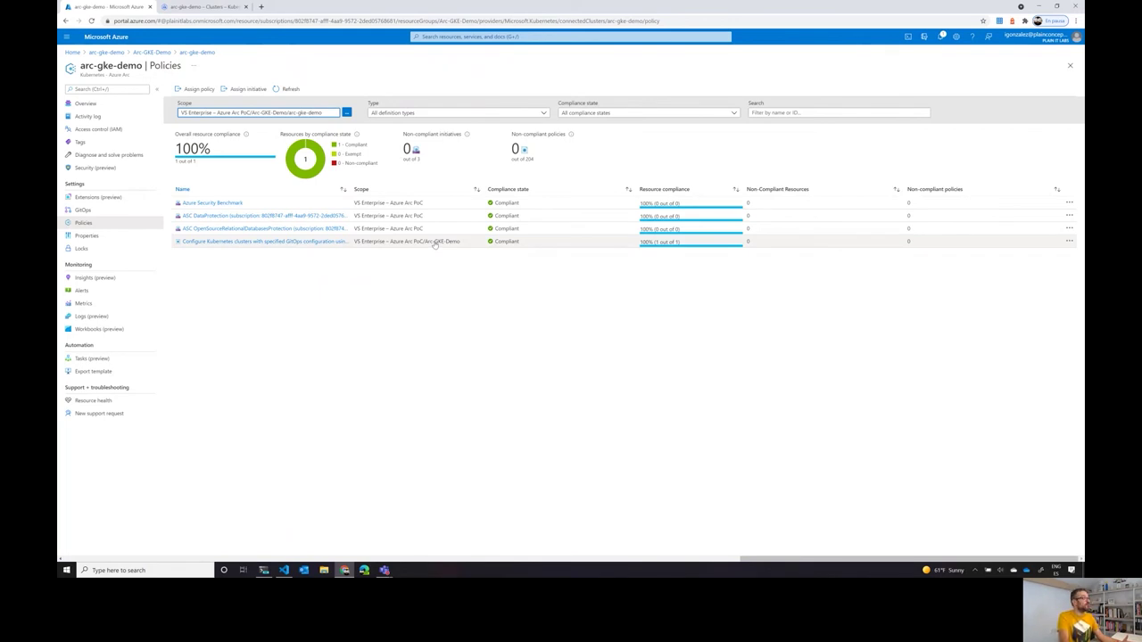
pyautogui.hscroll(-2, 370, 234)
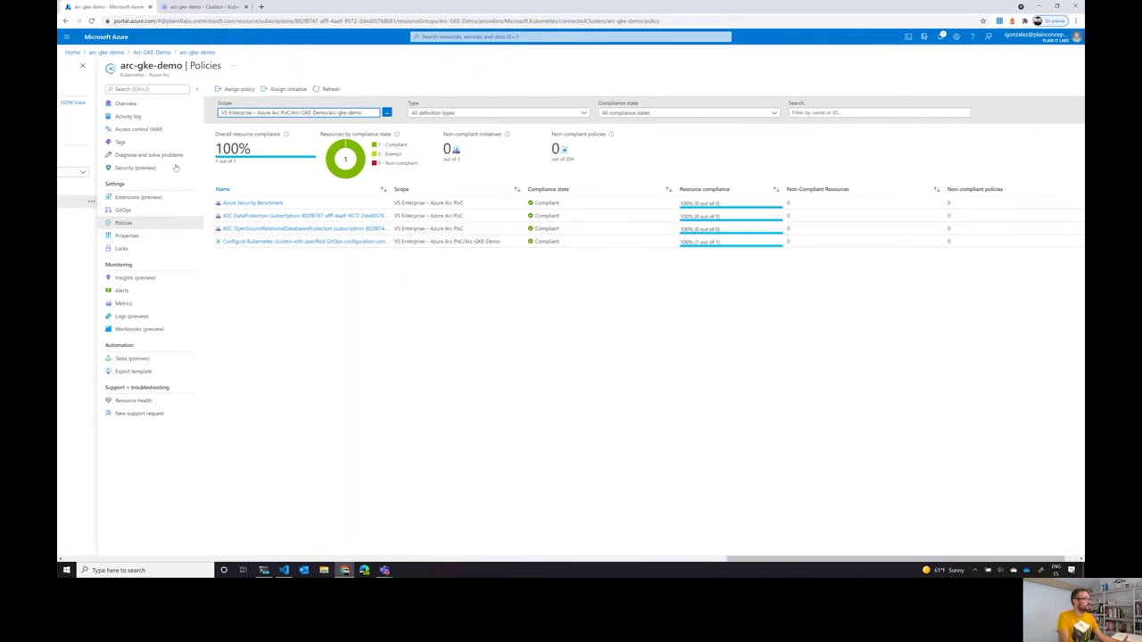
pyautogui.click(124, 143)
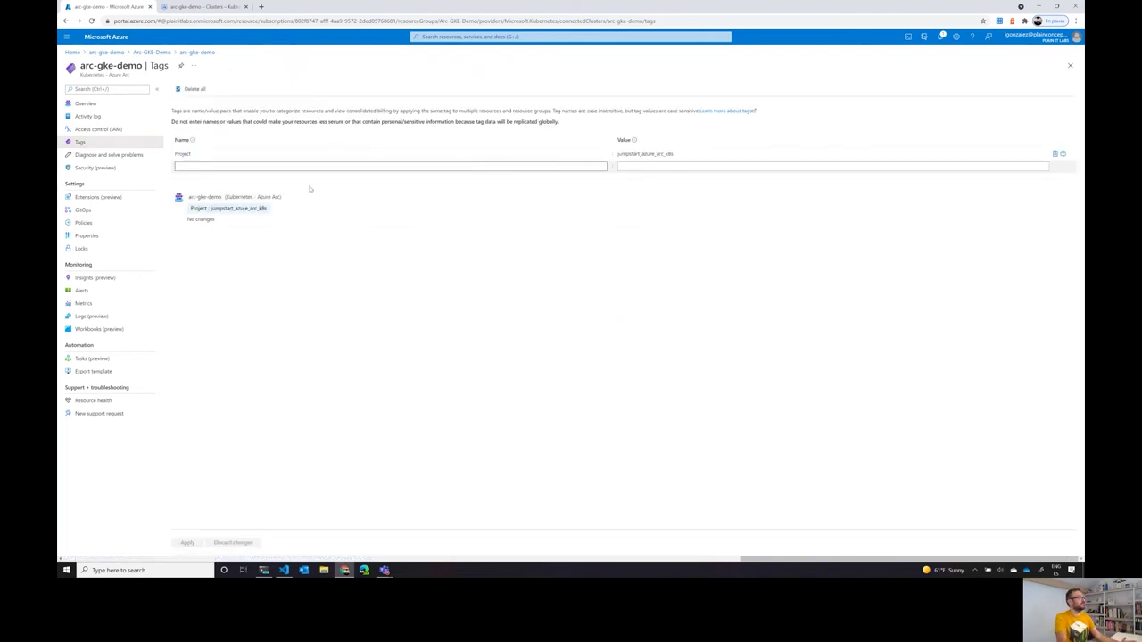
pyautogui.hscroll(-2, 294, 200)
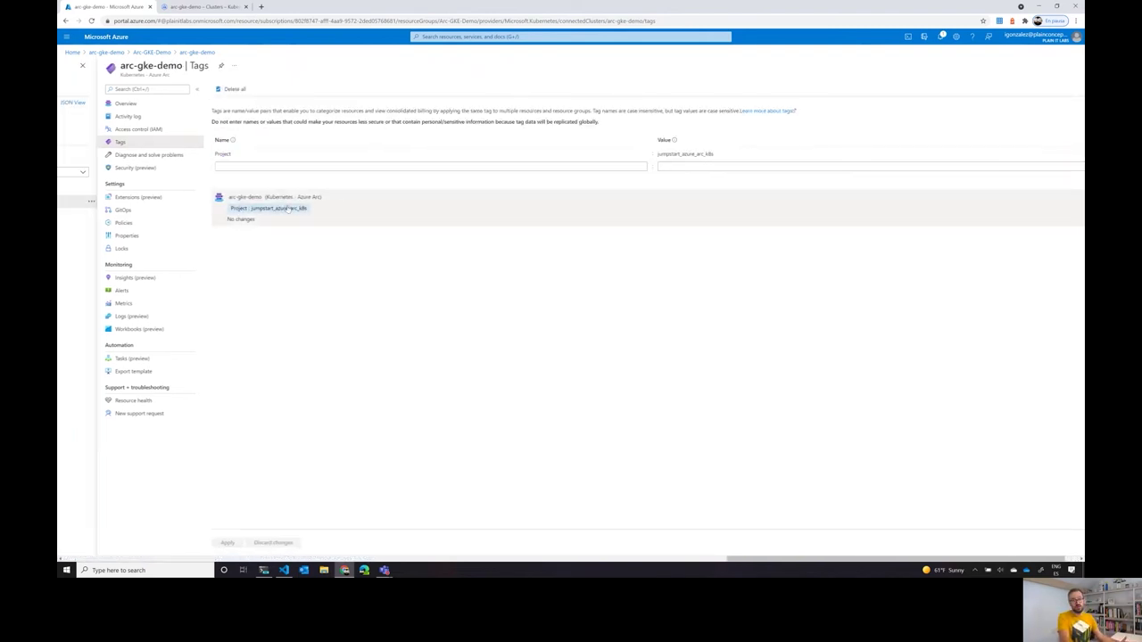